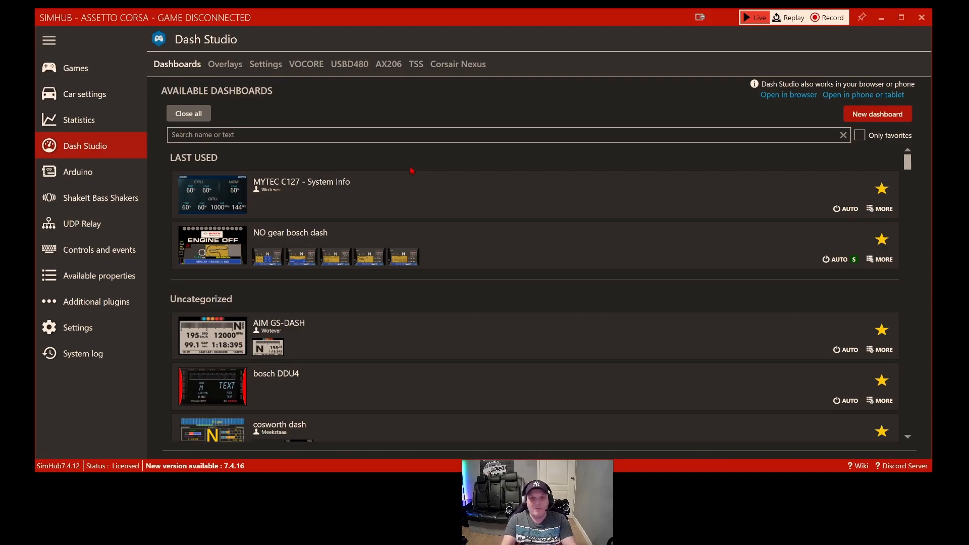
Look through the available dashboards from the last used ones to the no gear dash entry.
{"action": "mouse_move", "coordinate": [436, 183]}
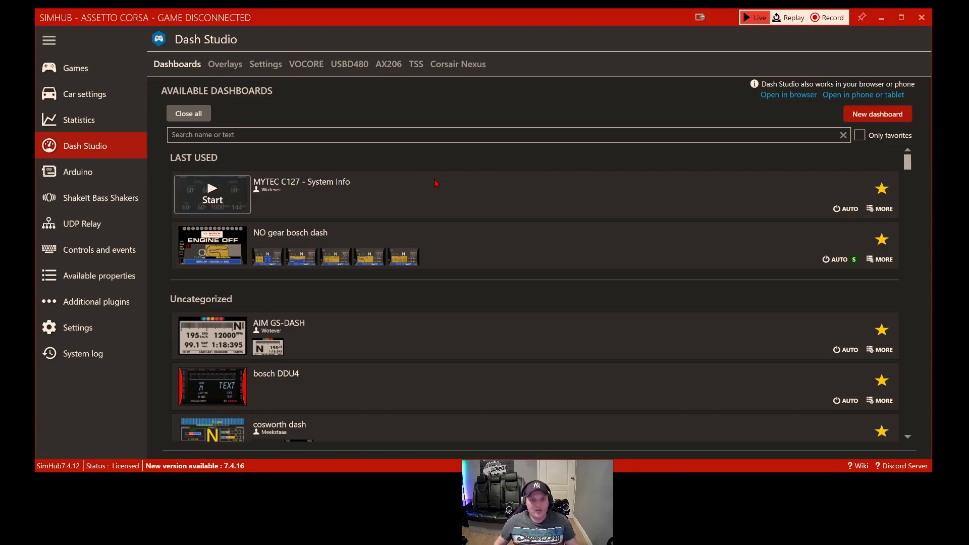
{"action": "mouse_move", "coordinate": [337, 245]}
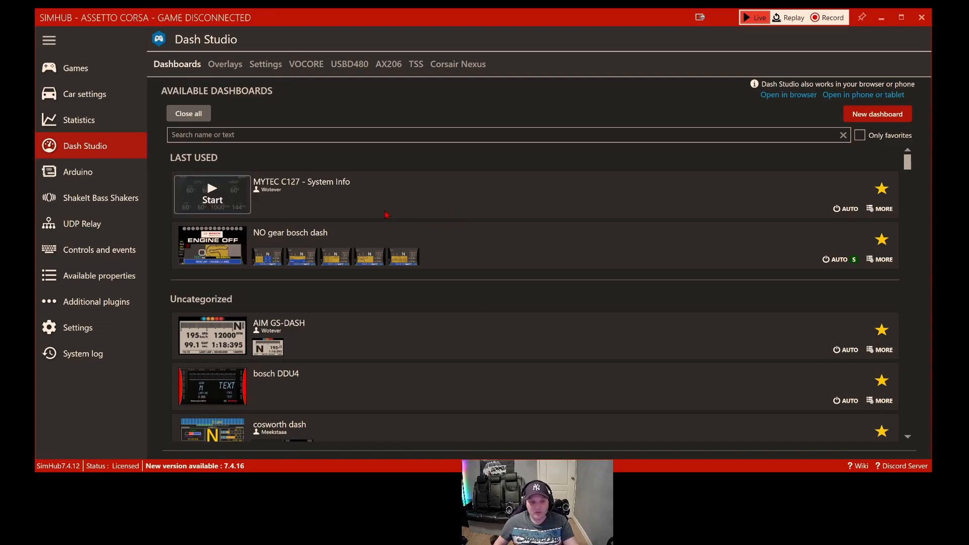
{"action": "scroll", "coordinate": [404, 263], "scroll_direction": "down", "scroll_amount": 3}
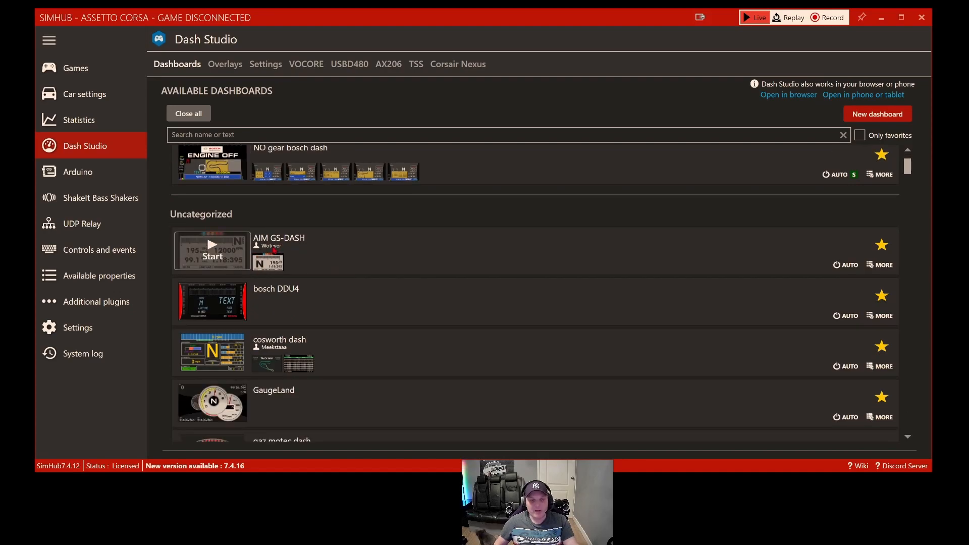
{"action": "scroll", "coordinate": [455, 246], "scroll_direction": "down", "scroll_amount": 2}
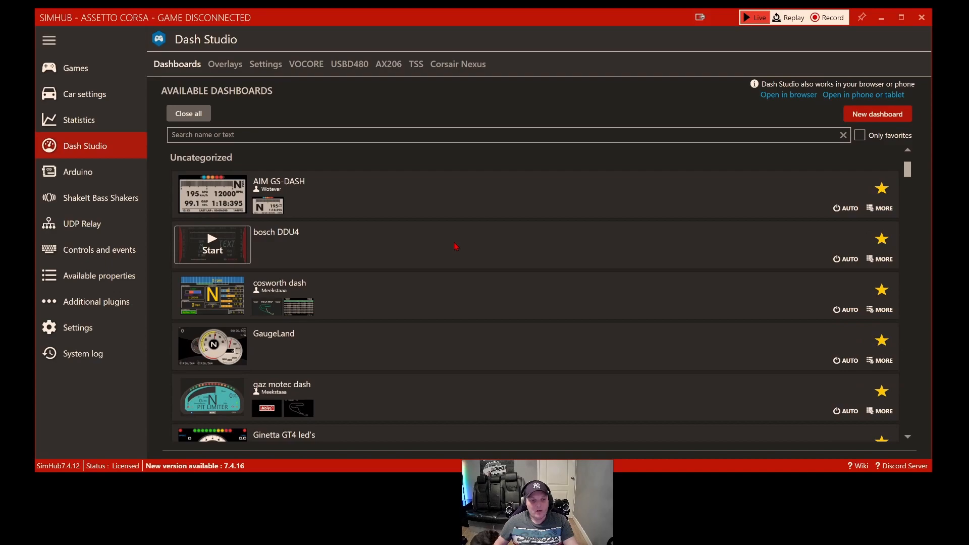
{"action": "scroll", "coordinate": [469, 285], "scroll_direction": "down", "scroll_amount": 1}
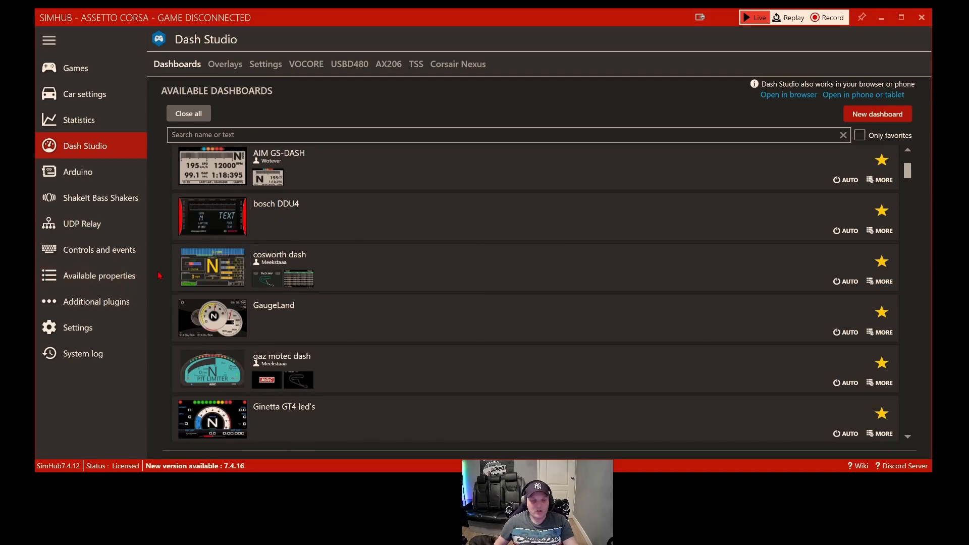
{"action": "scroll", "coordinate": [464, 285], "scroll_direction": "down", "scroll_amount": 1}
{"action": "scroll", "coordinate": [317, 285], "scroll_direction": "down", "scroll_amount": 1}
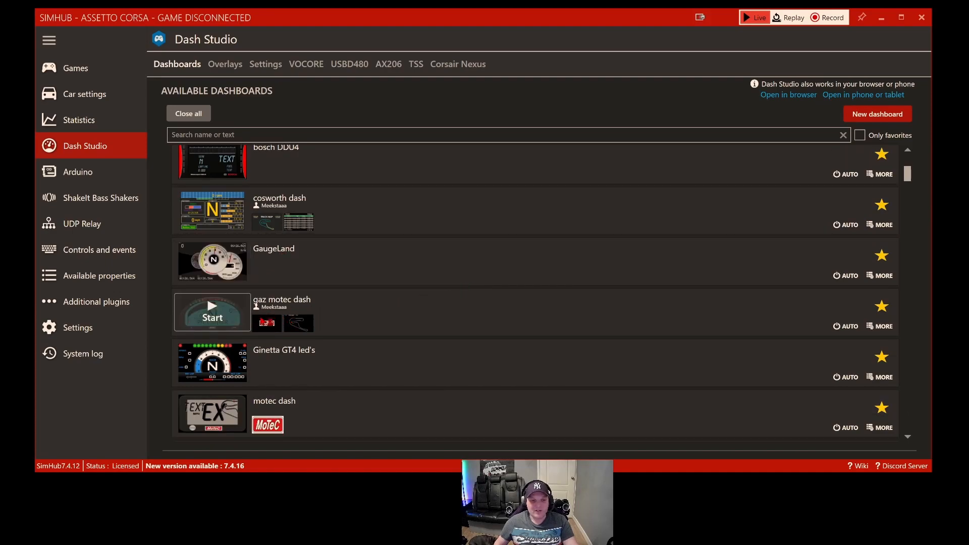
{"action": "scroll", "coordinate": [443, 305], "scroll_direction": "down", "scroll_amount": 2}
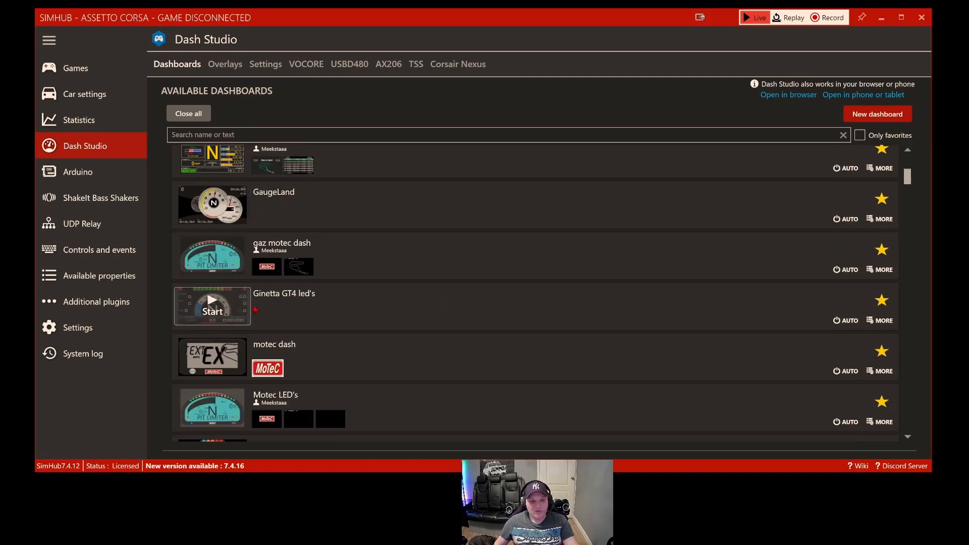
{"action": "scroll", "coordinate": [301, 323], "scroll_direction": "down", "scroll_amount": 1}
{"action": "scroll", "coordinate": [301, 329], "scroll_direction": "down", "scroll_amount": 3}
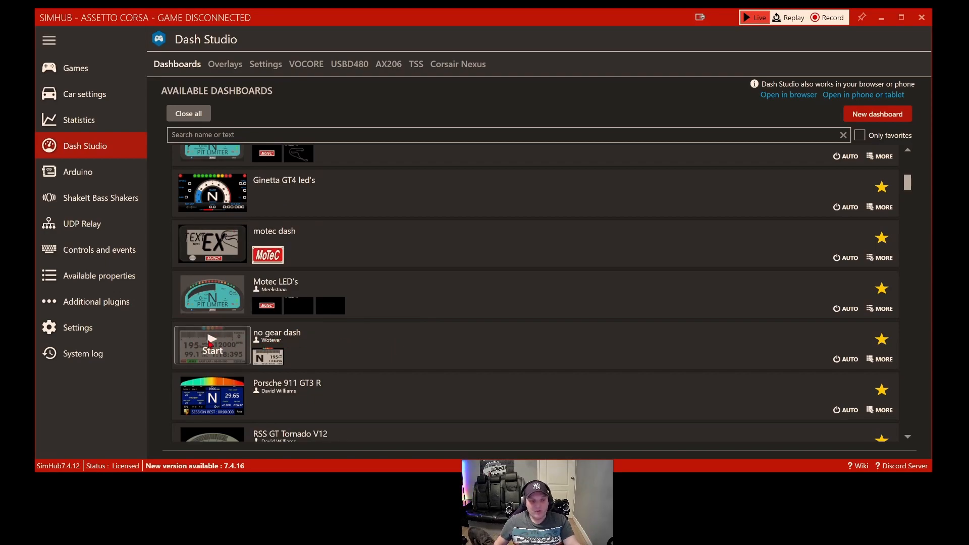
Start the no gear dash in a window and move it over the middle of the dashboard list.
{"action": "left_click", "coordinate": [211, 343]}
{"action": "left_click", "coordinate": [186, 376]}
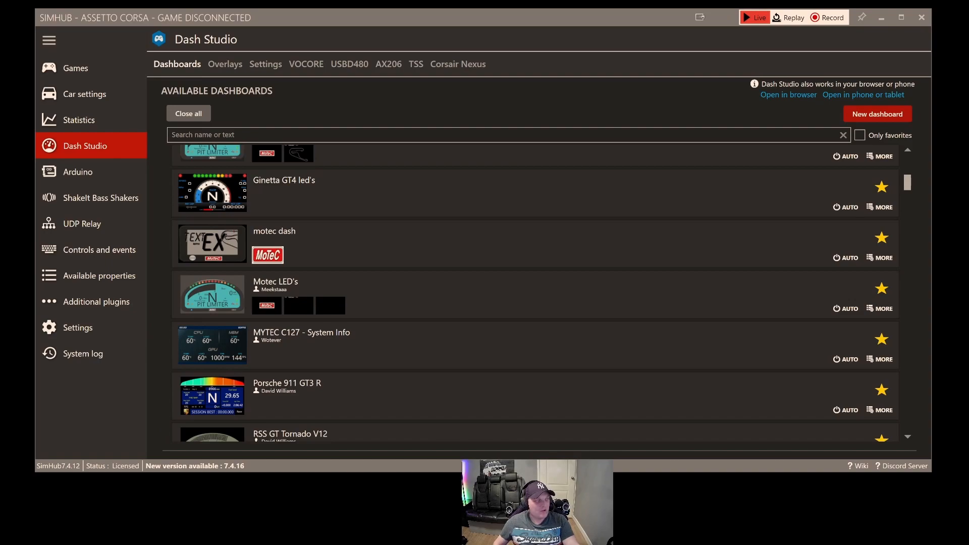
{"action": "left_click_drag", "start_coordinate": [179, 131], "coordinate": [422, 168]}
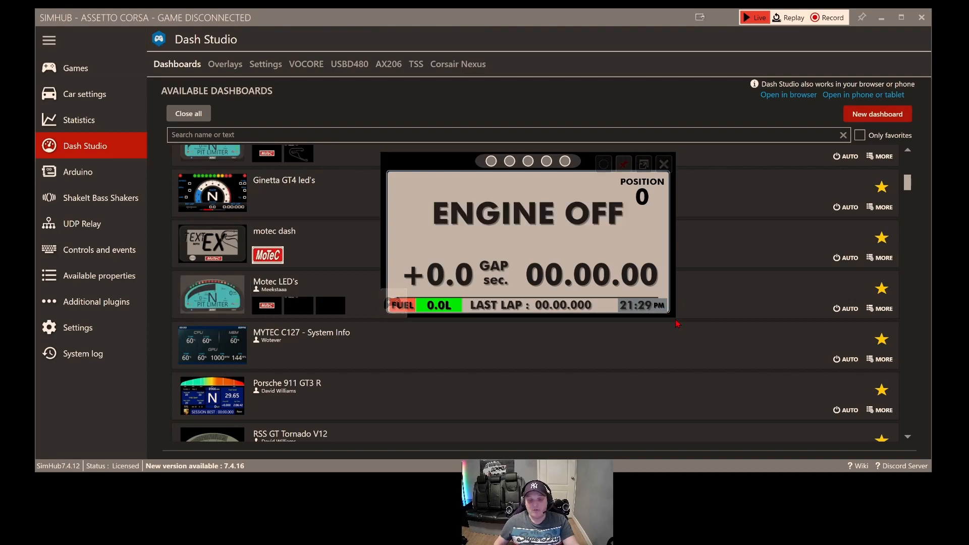
Try shrinking, repositioning and enlarging the no gear dash window, and close it.
{"action": "left_click_drag", "start_coordinate": [669, 314], "coordinate": [483, 228]}
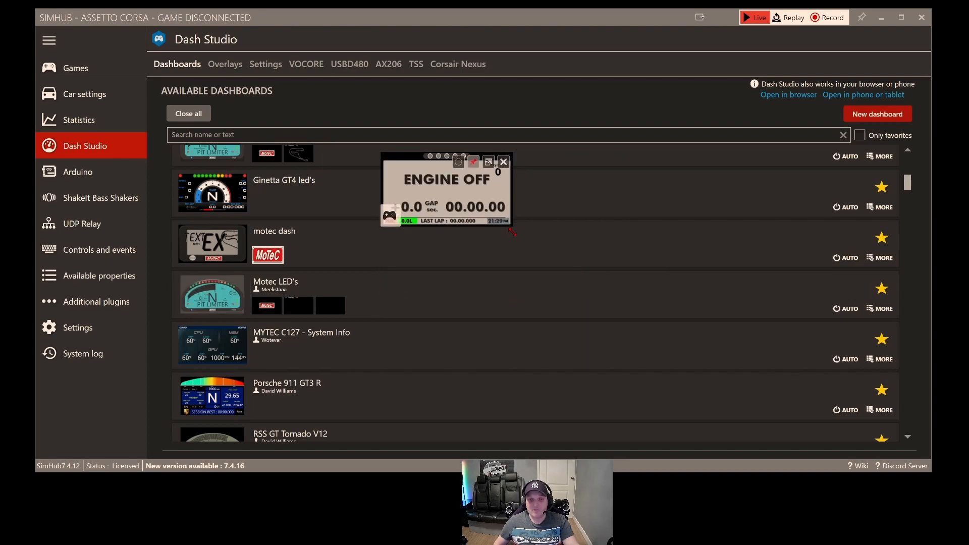
{"action": "left_click_drag", "start_coordinate": [401, 164], "coordinate": [448, 332]}
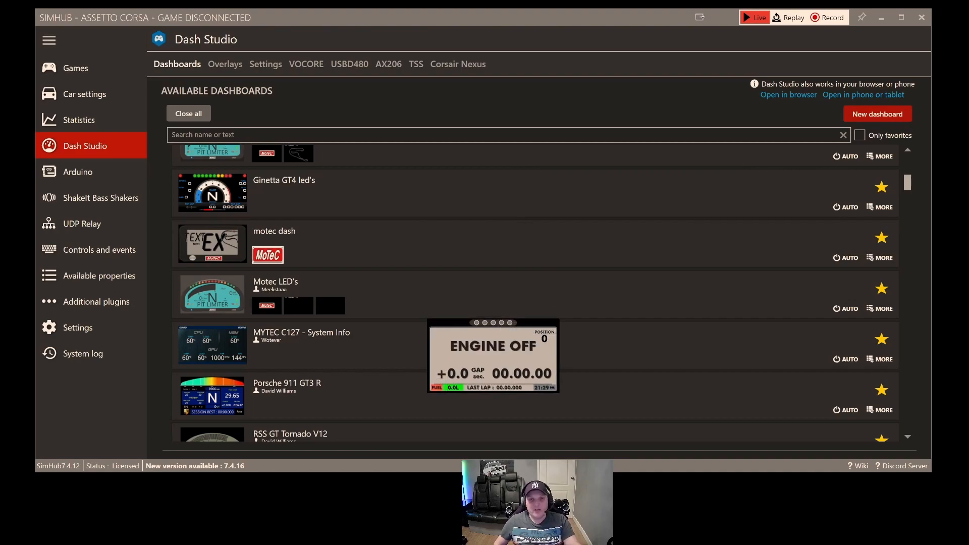
{"action": "left_click_drag", "start_coordinate": [481, 349], "coordinate": [479, 213]}
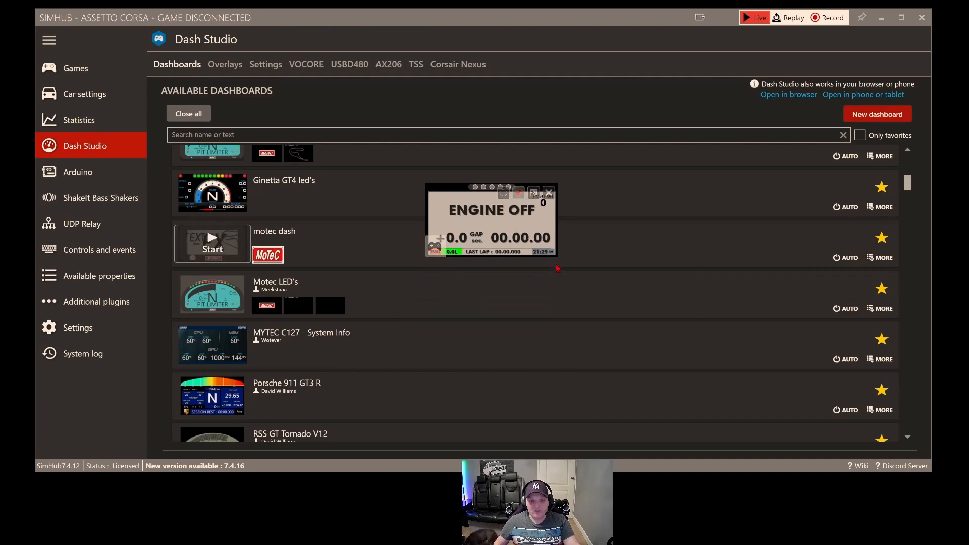
{"action": "left_click_drag", "start_coordinate": [553, 257], "coordinate": [640, 303]}
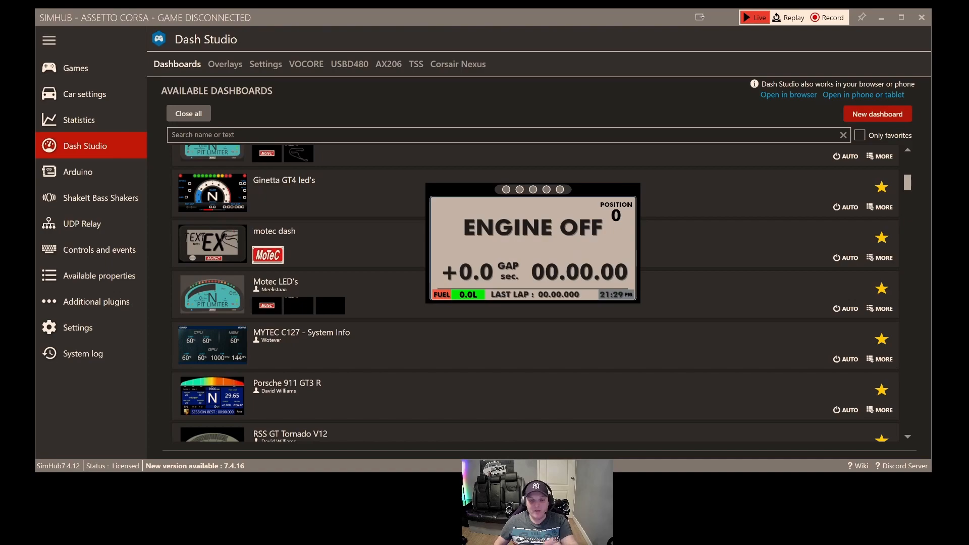
{"action": "mouse_move", "coordinate": [630, 199]}
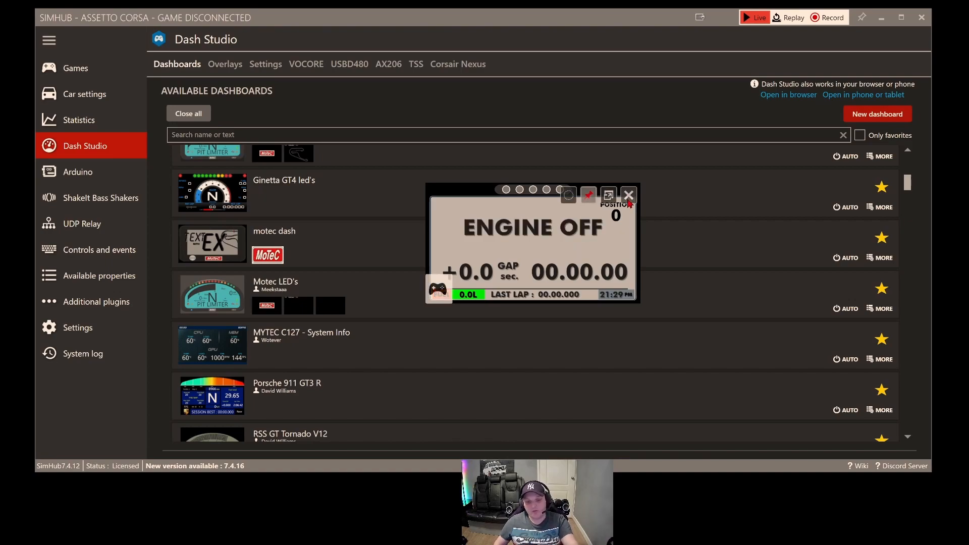
{"action": "left_click", "coordinate": [628, 194]}
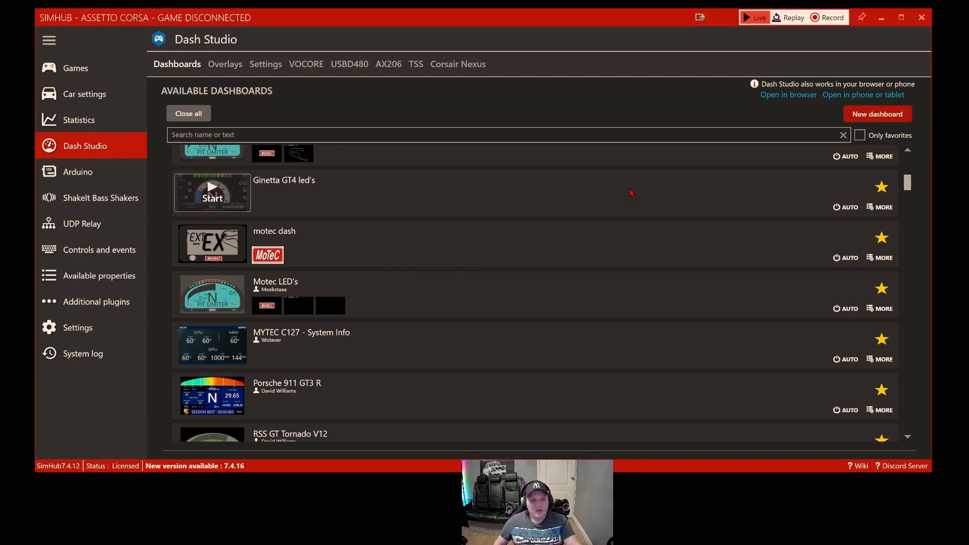
Examine the available dashboards from MYTEC C127 - System Info through the favourites and on to the Ferrari dashboards.
{"action": "scroll", "coordinate": [411, 259], "scroll_direction": "down", "scroll_amount": 1}
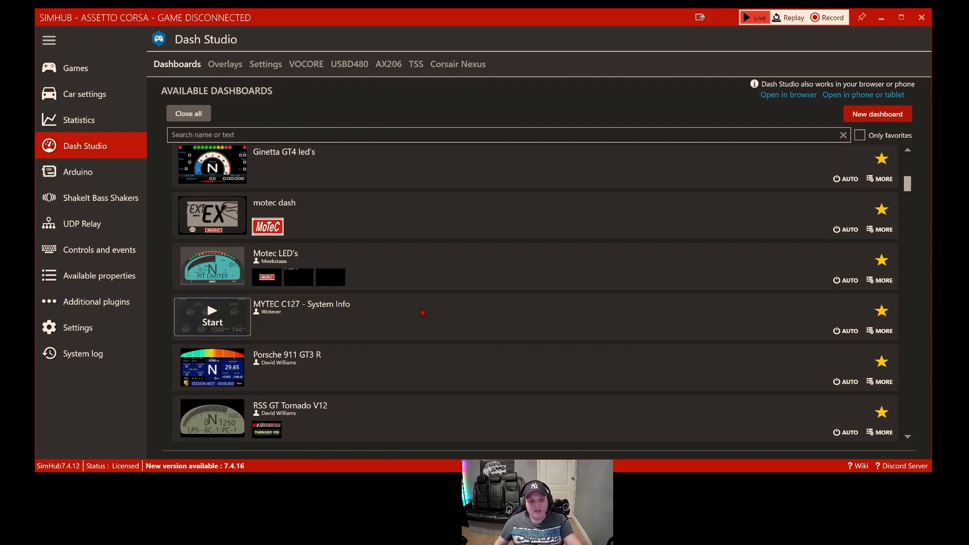
{"action": "scroll", "coordinate": [423, 311], "scroll_direction": "down", "scroll_amount": 1}
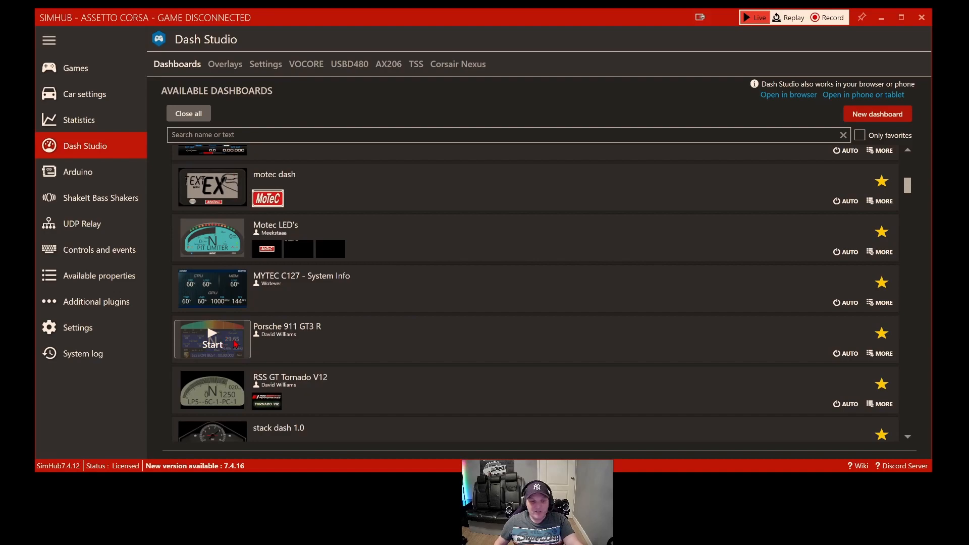
{"action": "scroll", "coordinate": [353, 344], "scroll_direction": "down", "scroll_amount": 1}
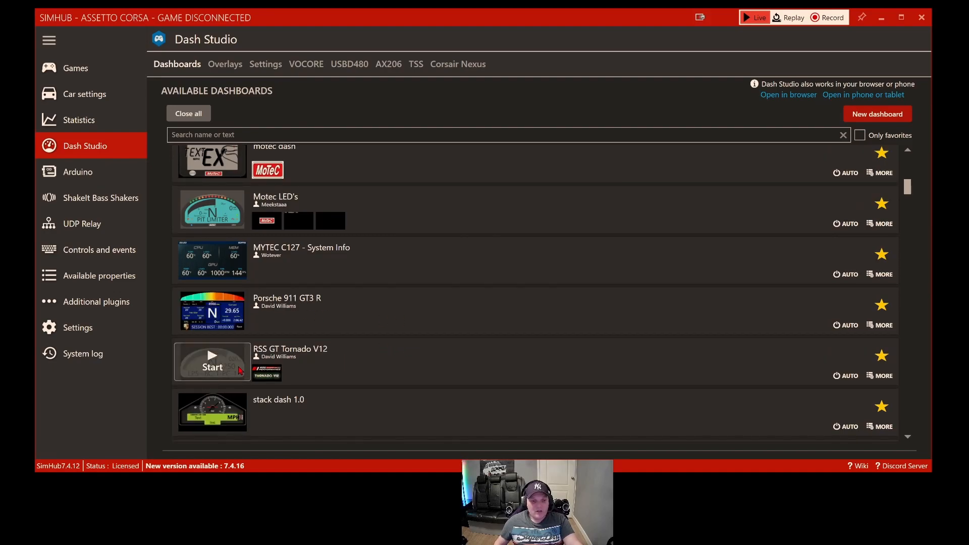
{"action": "scroll", "coordinate": [442, 347], "scroll_direction": "down", "scroll_amount": 2}
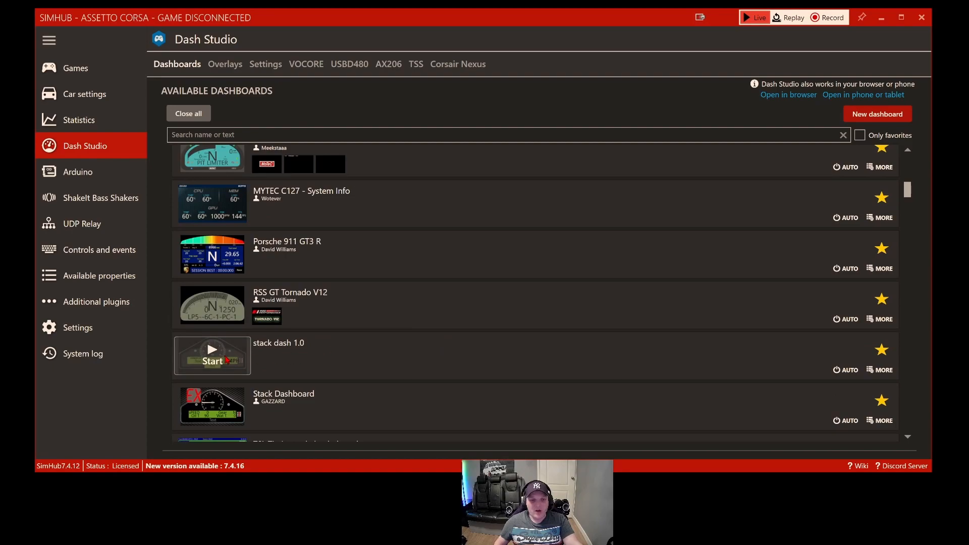
{"action": "scroll", "coordinate": [465, 354], "scroll_direction": "down", "scroll_amount": 2}
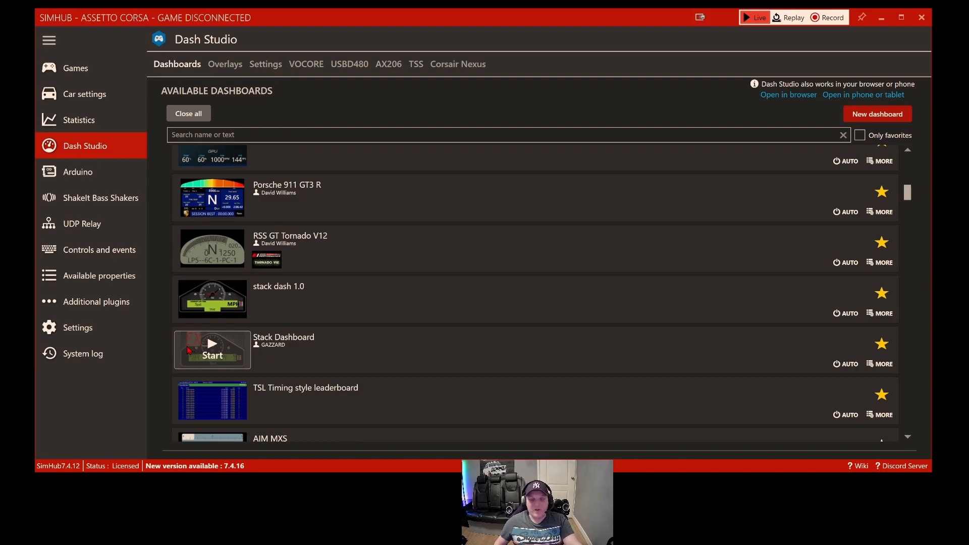
{"action": "scroll", "coordinate": [507, 327], "scroll_direction": "down", "scroll_amount": 2}
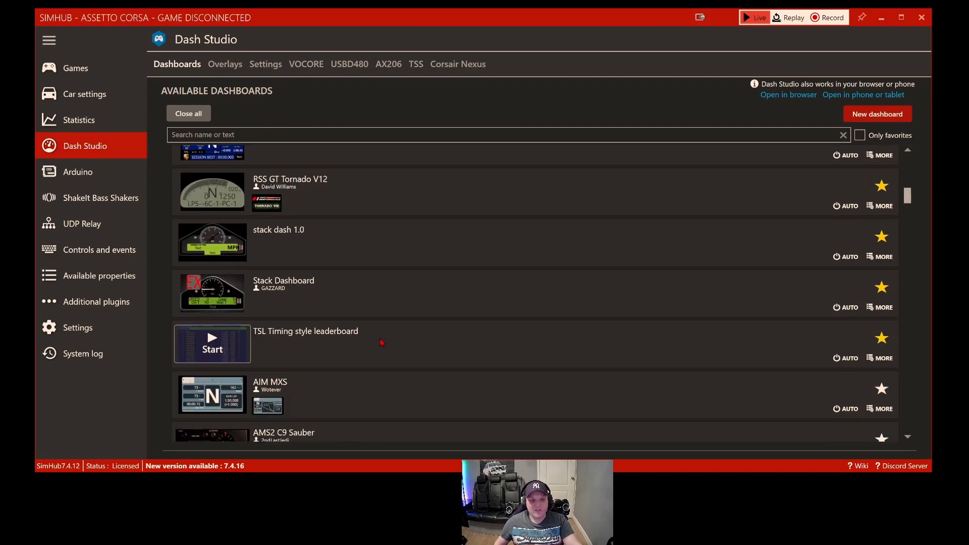
{"action": "scroll", "coordinate": [296, 348], "scroll_direction": "down", "scroll_amount": 4}
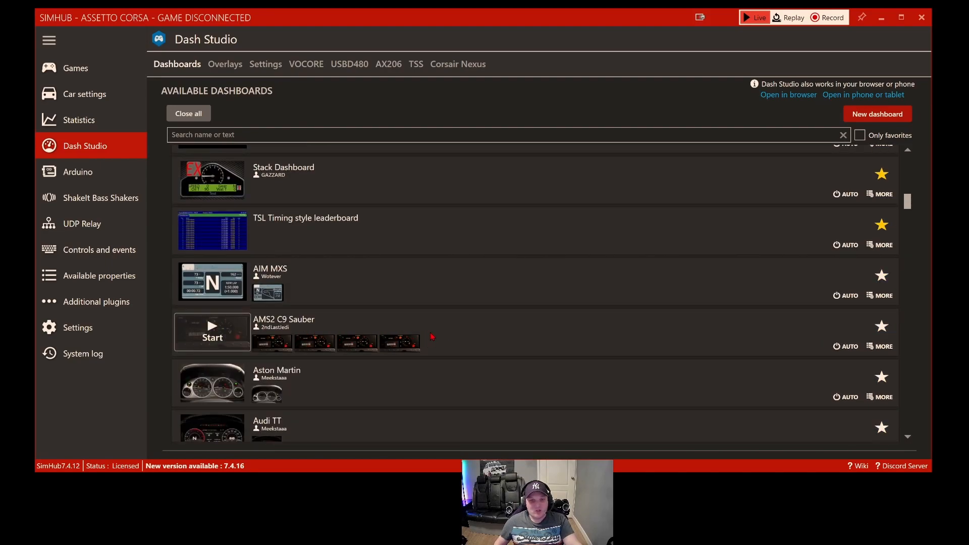
{"action": "scroll", "coordinate": [429, 336], "scroll_direction": "down", "scroll_amount": 2}
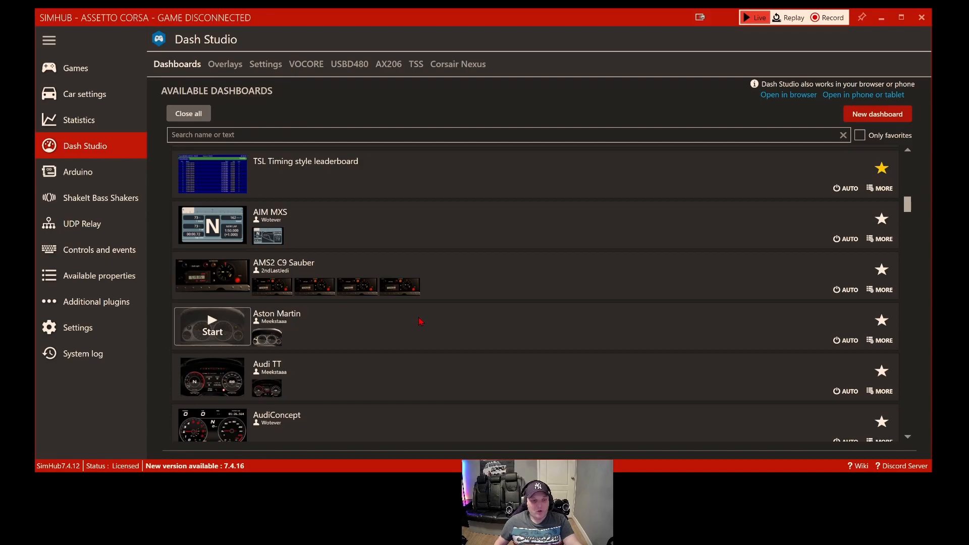
{"action": "scroll", "coordinate": [353, 317], "scroll_direction": "down", "scroll_amount": 1}
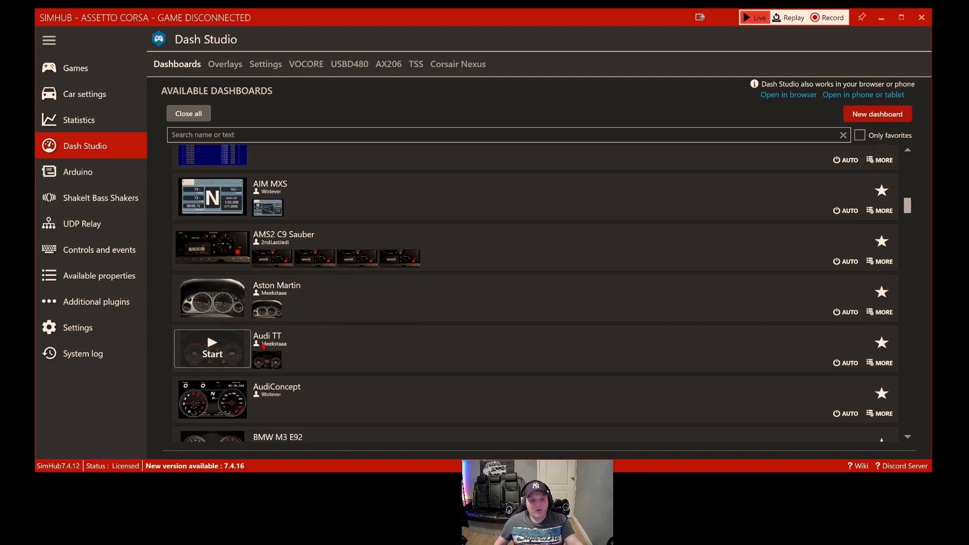
{"action": "scroll", "coordinate": [297, 364], "scroll_direction": "down", "scroll_amount": 3}
{"action": "scroll", "coordinate": [303, 361], "scroll_direction": "down", "scroll_amount": 4}
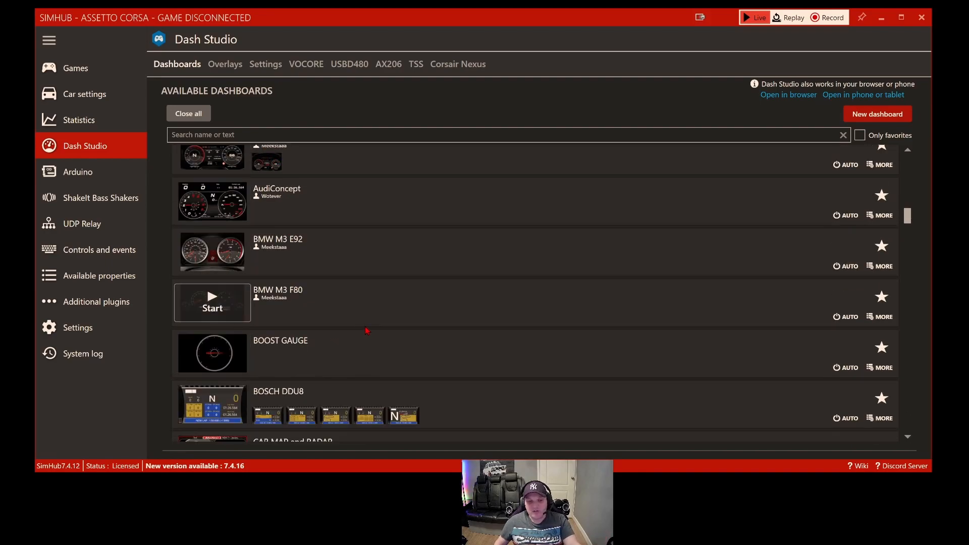
{"action": "scroll", "coordinate": [389, 321], "scroll_direction": "down", "scroll_amount": 4}
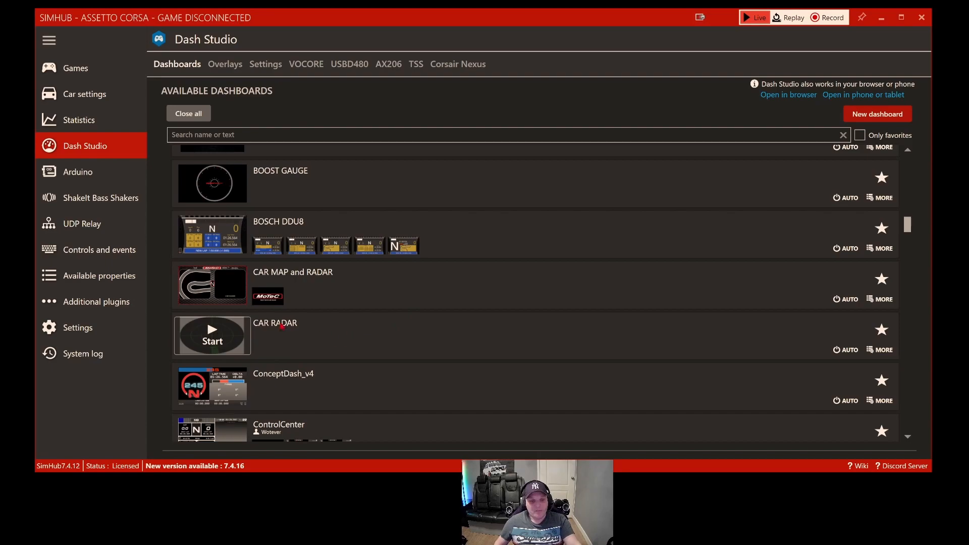
{"action": "scroll", "coordinate": [397, 317], "scroll_direction": "down", "scroll_amount": 1}
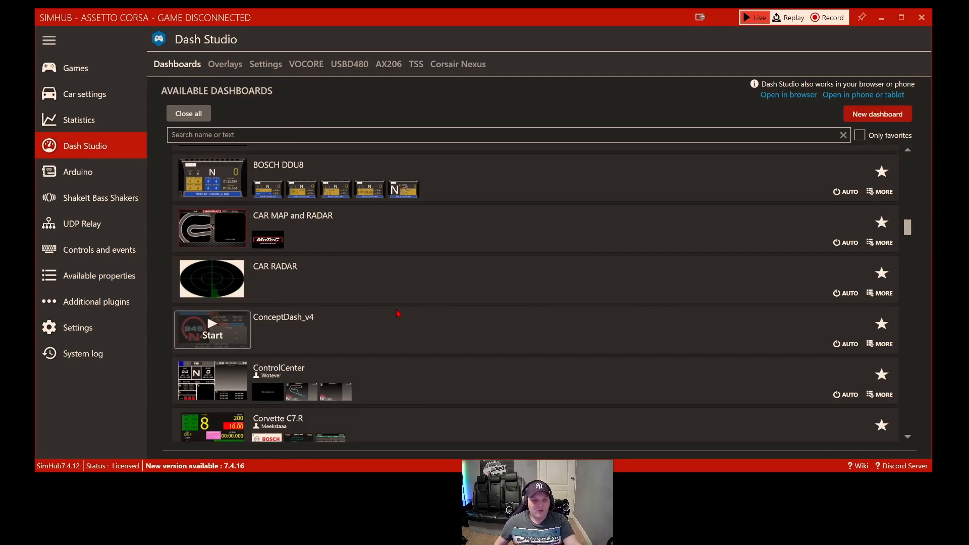
{"action": "scroll", "coordinate": [396, 321], "scroll_direction": "down", "scroll_amount": 1}
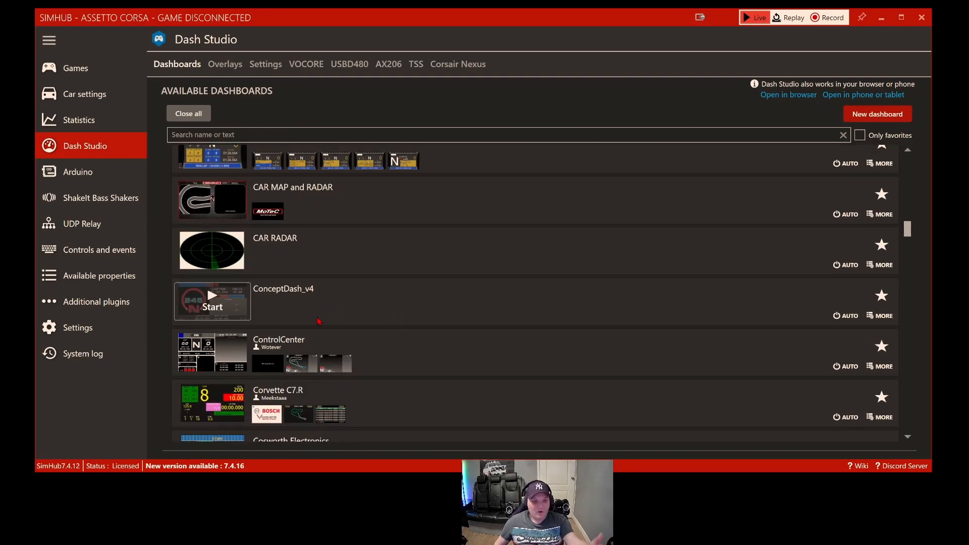
{"action": "scroll", "coordinate": [319, 321], "scroll_direction": "down", "scroll_amount": 1}
{"action": "scroll", "coordinate": [317, 329], "scroll_direction": "down", "scroll_amount": 1}
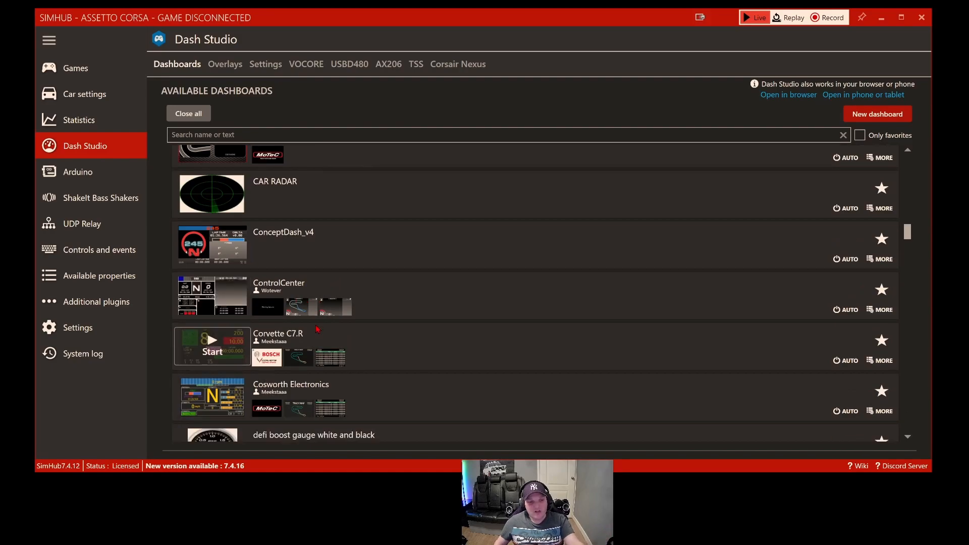
{"action": "scroll", "coordinate": [317, 329], "scroll_direction": "down", "scroll_amount": 1}
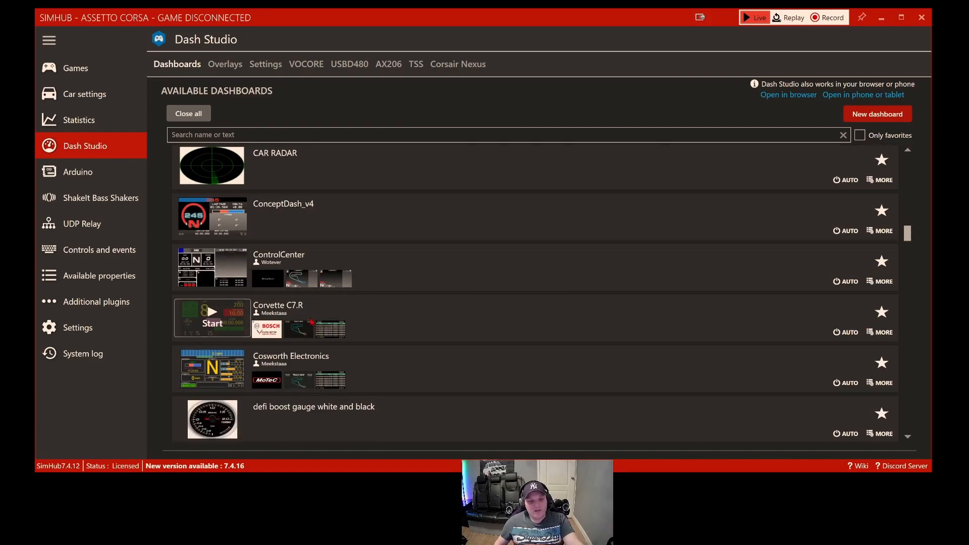
{"action": "scroll", "coordinate": [420, 320], "scroll_direction": "down", "scroll_amount": 1}
{"action": "mouse_move", "coordinate": [220, 379]}
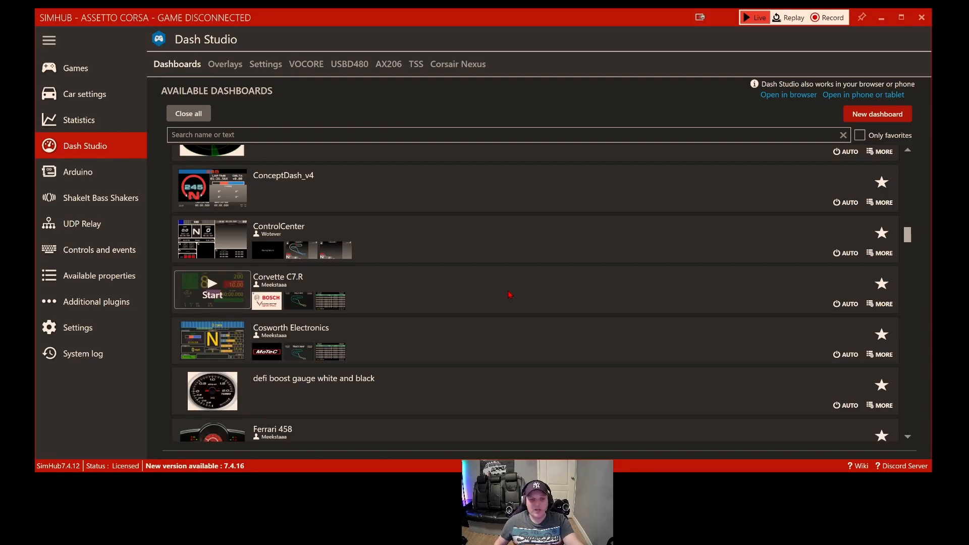
{"action": "scroll", "coordinate": [496, 300], "scroll_direction": "down", "scroll_amount": 1}
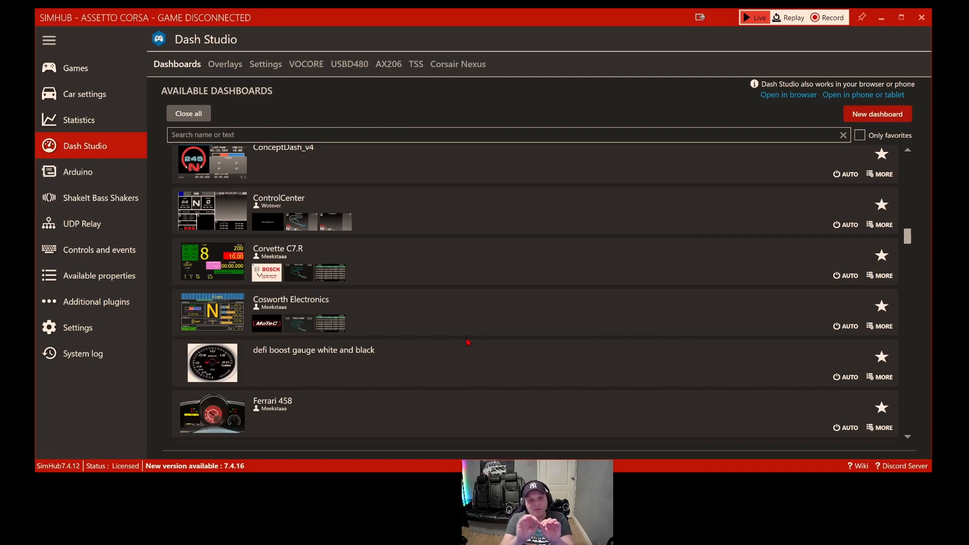
{"action": "scroll", "coordinate": [461, 343], "scroll_direction": "down", "scroll_amount": 2}
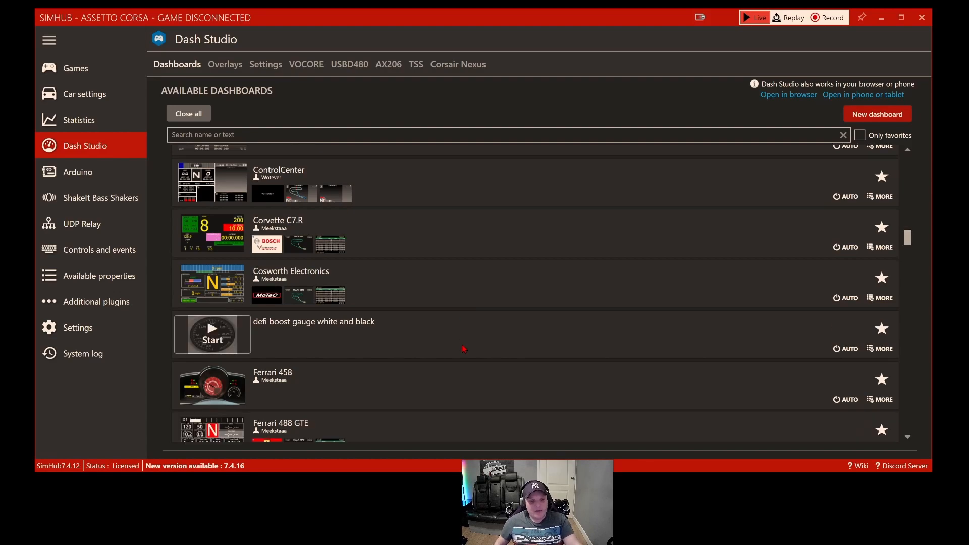
{"action": "scroll", "coordinate": [354, 356], "scroll_direction": "down", "scroll_amount": 1}
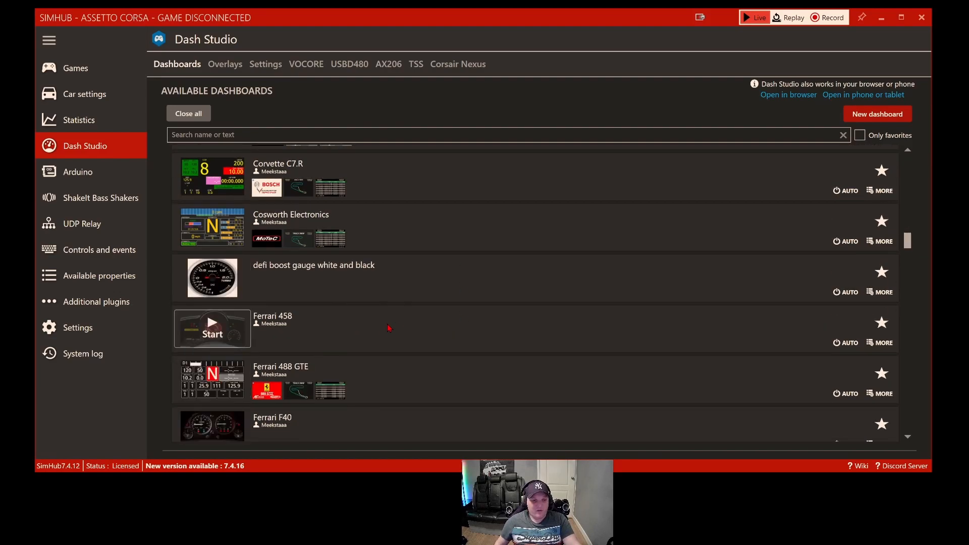
Examine the available dashboards from the Ferrari 458 through Formula 1 and GAZ BOSCH DDU8 to hellicorsa.
{"action": "scroll", "coordinate": [399, 327], "scroll_direction": "down", "scroll_amount": 3}
{"action": "mouse_move", "coordinate": [399, 327]}
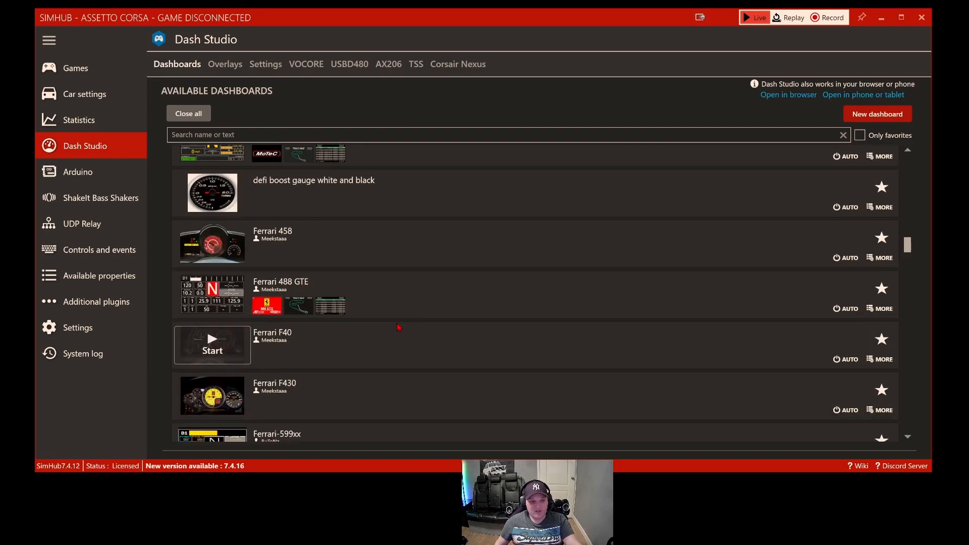
{"action": "scroll", "coordinate": [313, 342], "scroll_direction": "down", "scroll_amount": 5}
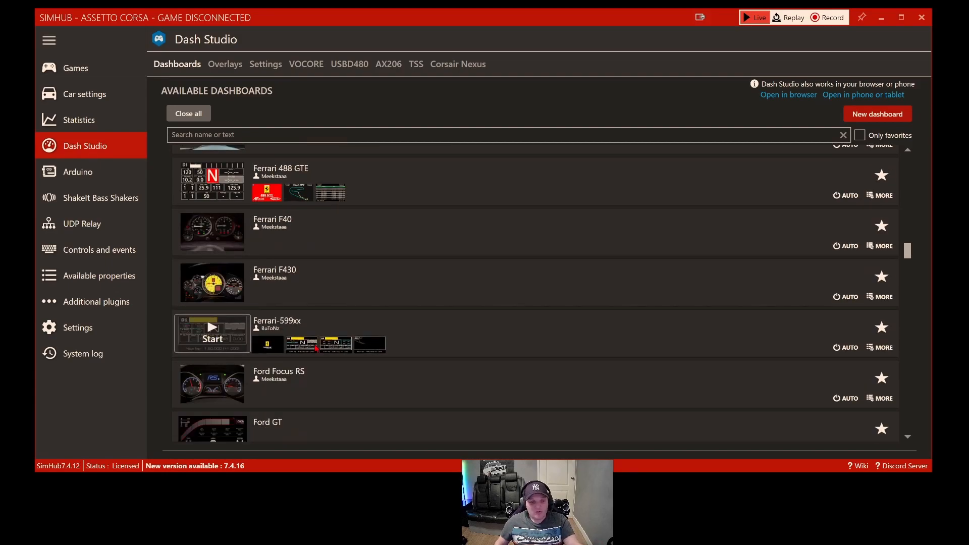
{"action": "scroll", "coordinate": [331, 352], "scroll_direction": "down", "scroll_amount": 7}
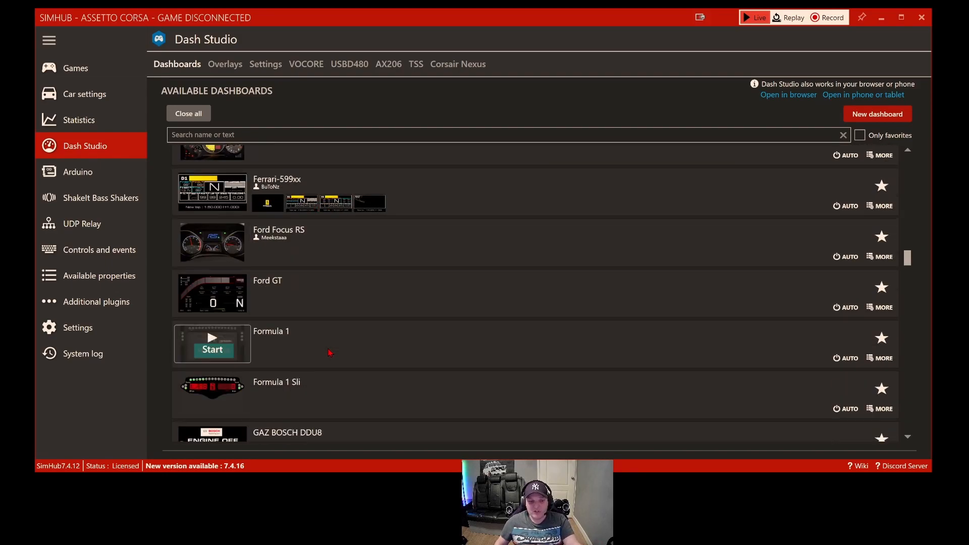
{"action": "scroll", "coordinate": [331, 353], "scroll_direction": "down", "scroll_amount": 1}
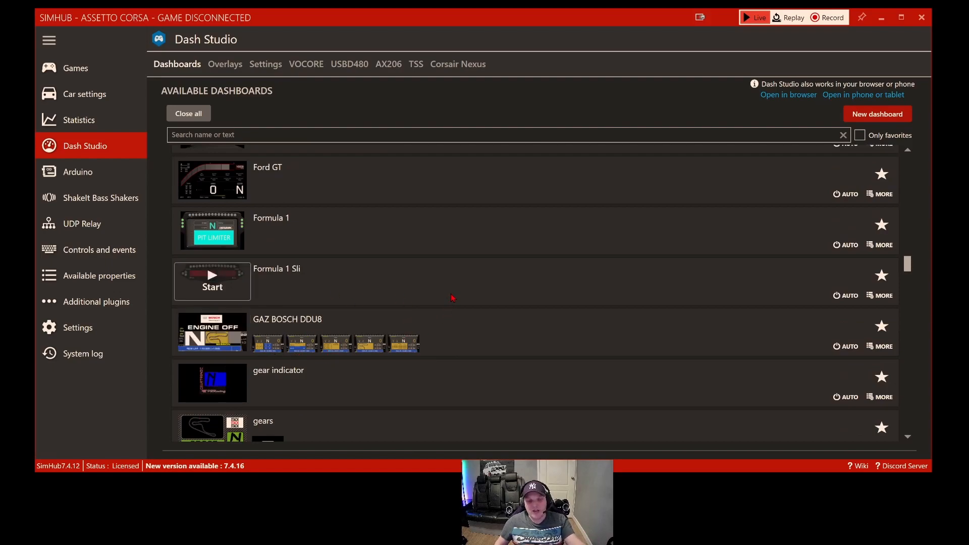
{"action": "scroll", "coordinate": [515, 305], "scroll_direction": "down", "scroll_amount": 1}
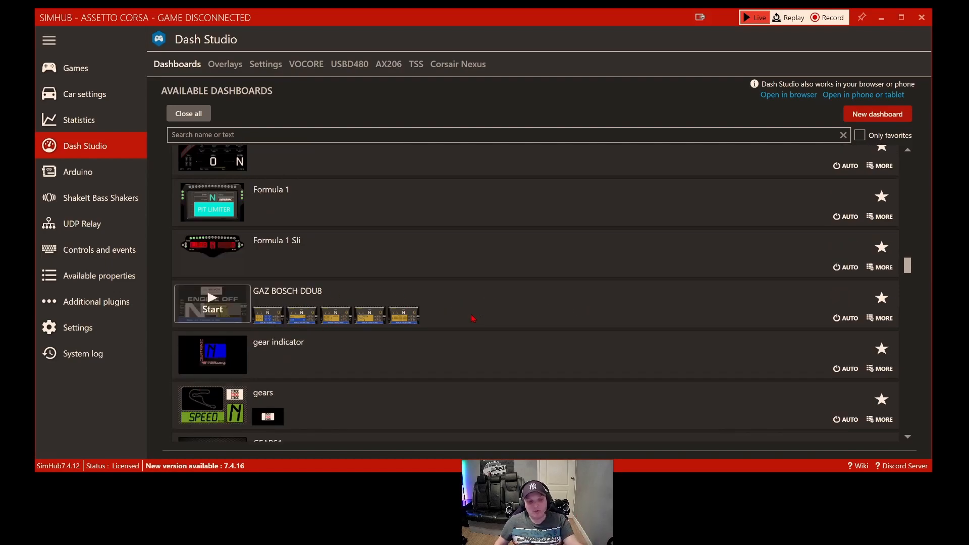
{"action": "scroll", "coordinate": [474, 318], "scroll_direction": "down", "scroll_amount": 1}
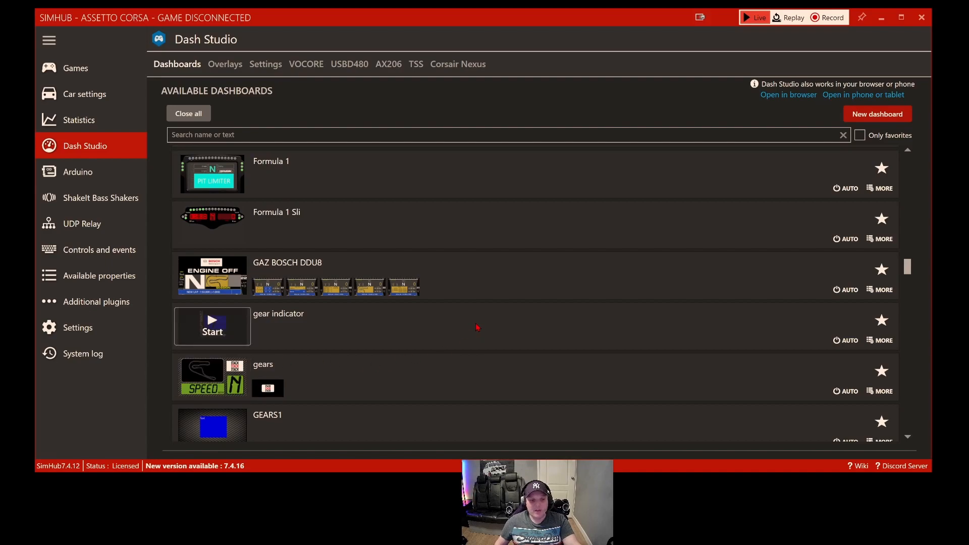
{"action": "scroll", "coordinate": [478, 327], "scroll_direction": "down", "scroll_amount": 3}
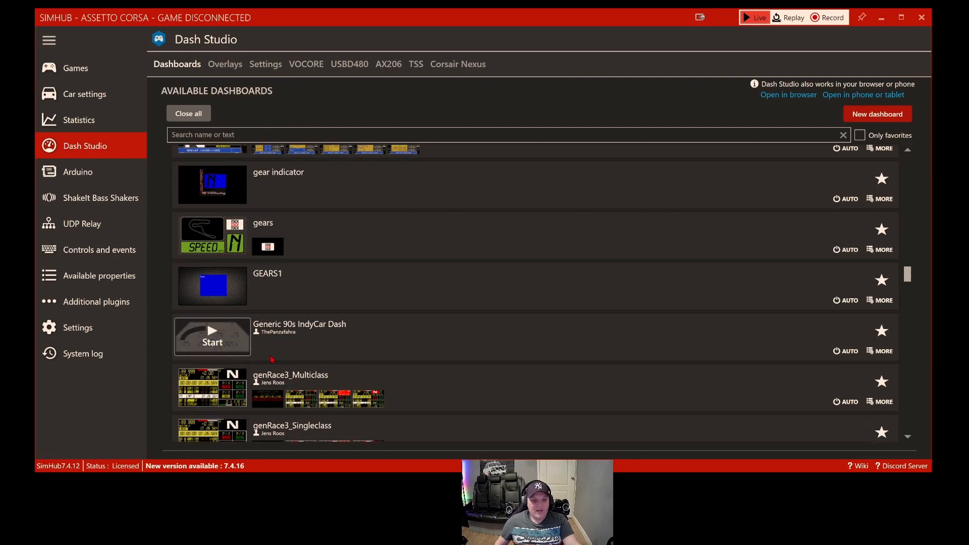
{"action": "scroll", "coordinate": [512, 322], "scroll_direction": "down", "scroll_amount": 2}
{"action": "scroll", "coordinate": [500, 331], "scroll_direction": "down", "scroll_amount": 2}
{"action": "scroll", "coordinate": [444, 331], "scroll_direction": "down", "scroll_amount": 1}
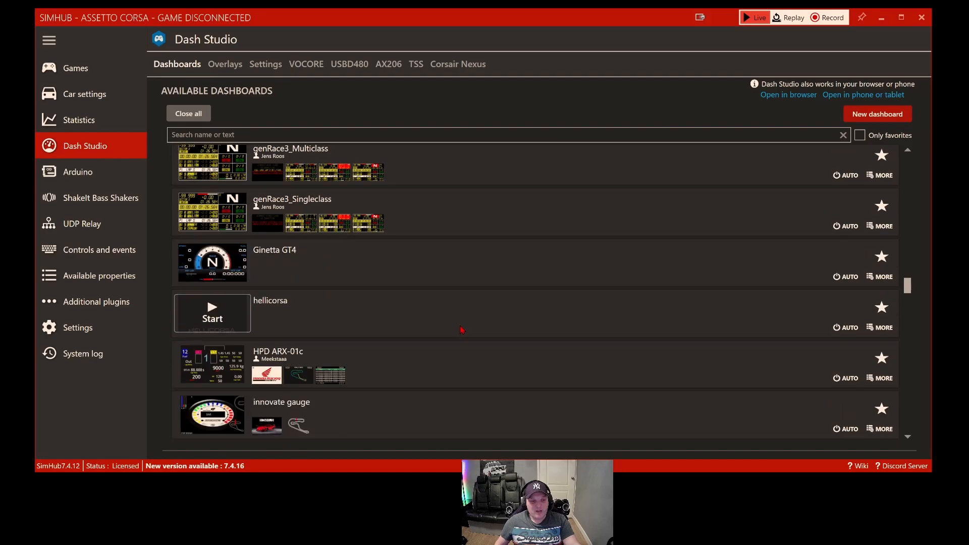
Examine the available dashboards from innovate gauge through the Lamborghini, McLaren and mini leader board entries to MOTEC GINETTA.
{"action": "scroll", "coordinate": [464, 314], "scroll_direction": "down", "scroll_amount": 1}
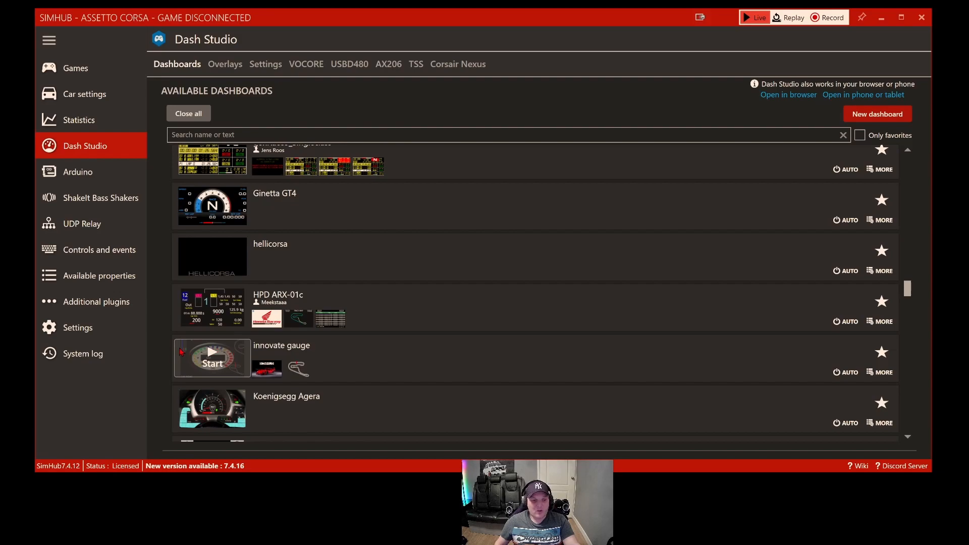
{"action": "scroll", "coordinate": [444, 320], "scroll_direction": "down", "scroll_amount": 2}
{"action": "scroll", "coordinate": [444, 321], "scroll_direction": "down", "scroll_amount": 5}
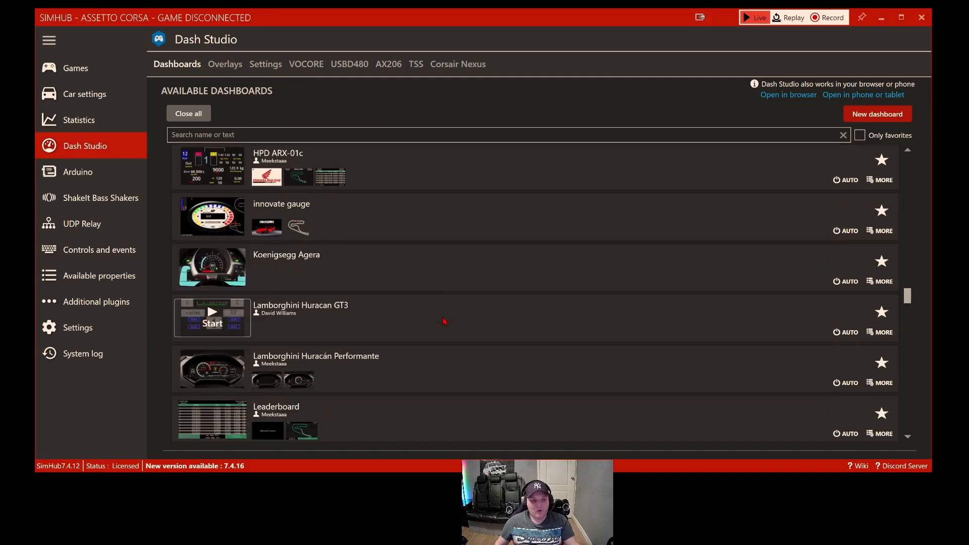
{"action": "scroll", "coordinate": [444, 321], "scroll_direction": "down", "scroll_amount": 2}
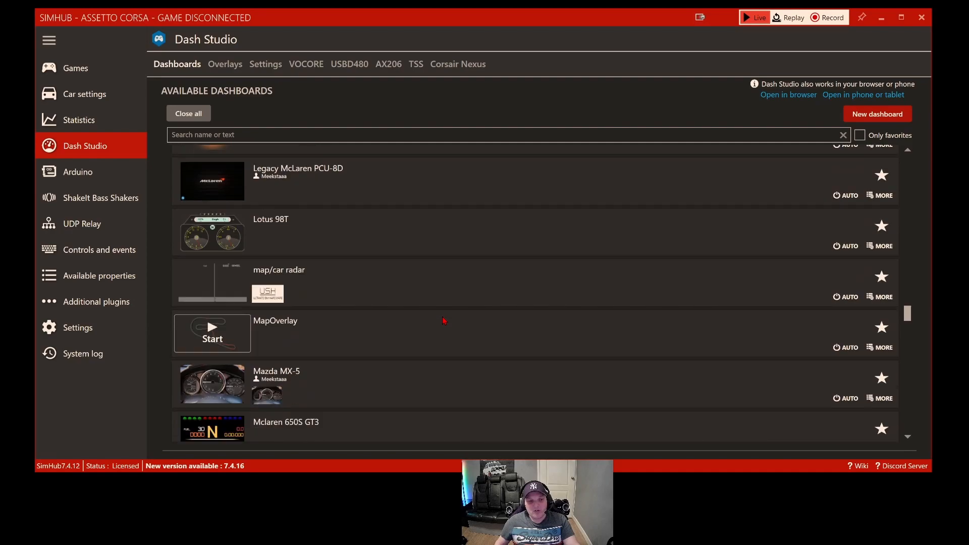
{"action": "scroll", "coordinate": [444, 320], "scroll_direction": "down", "scroll_amount": 5}
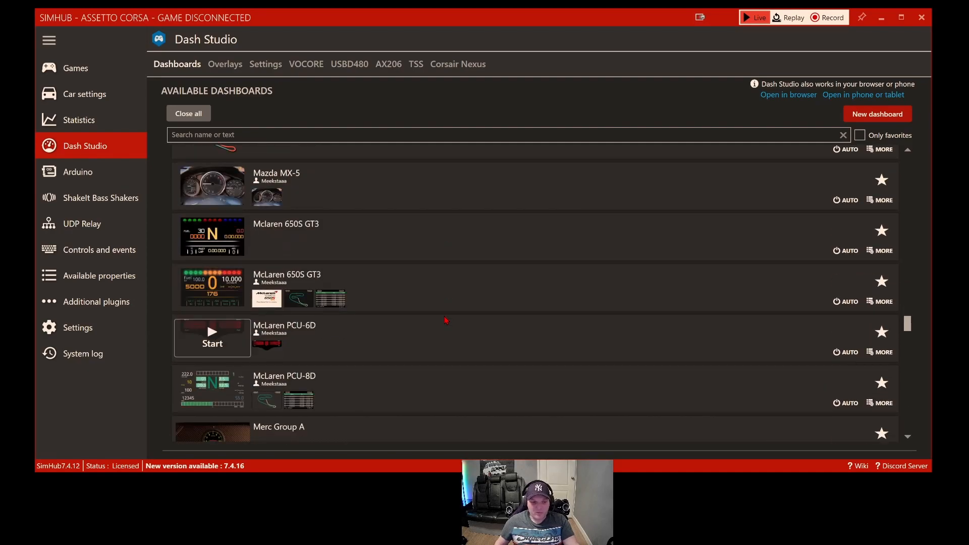
{"action": "scroll", "coordinate": [445, 320], "scroll_direction": "down", "scroll_amount": 4}
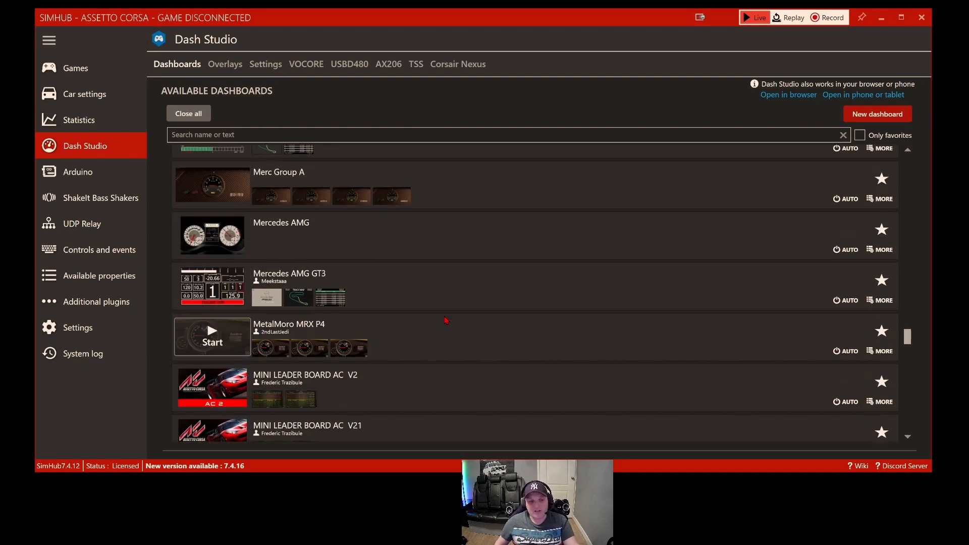
{"action": "scroll", "coordinate": [446, 320], "scroll_direction": "down", "scroll_amount": 1}
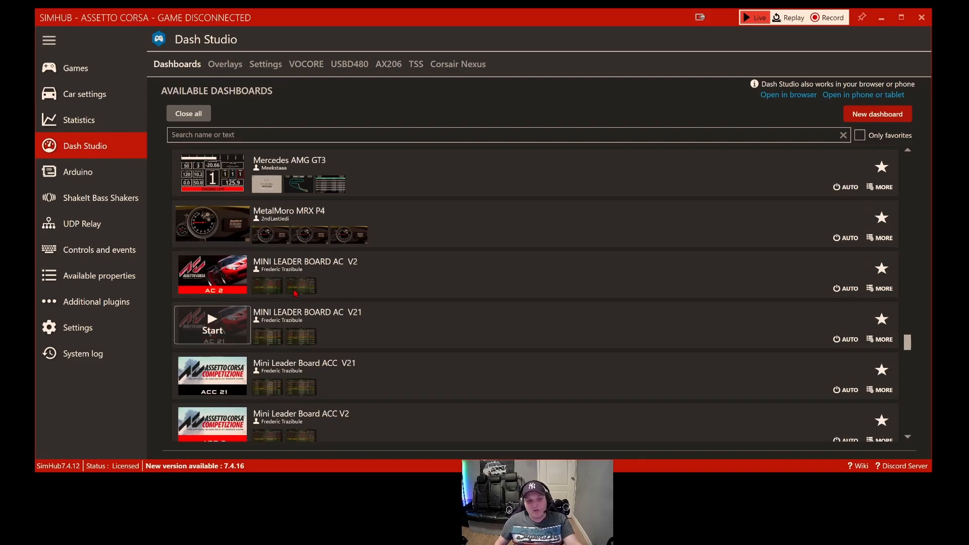
{"action": "scroll", "coordinate": [486, 265], "scroll_direction": "down", "scroll_amount": 2}
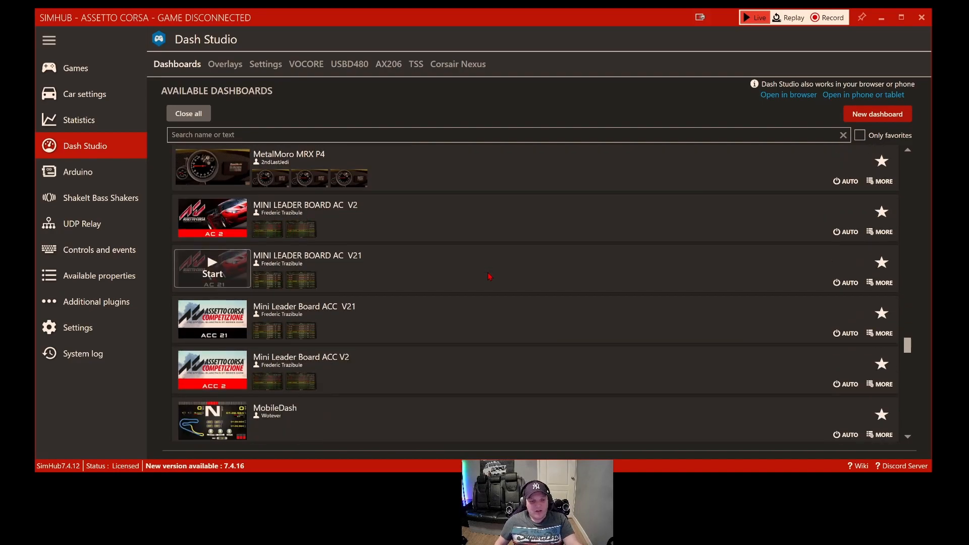
{"action": "scroll", "coordinate": [489, 276], "scroll_direction": "down", "scroll_amount": 4}
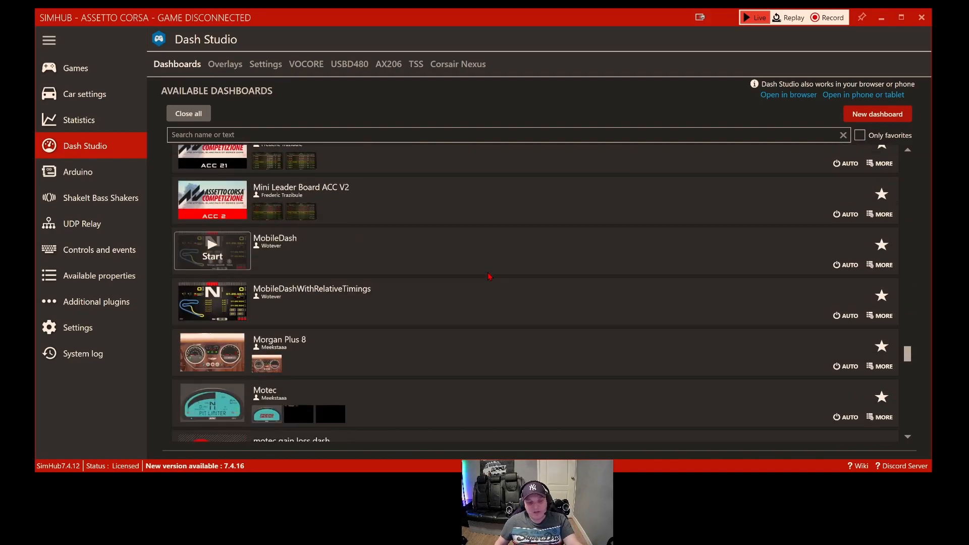
{"action": "scroll", "coordinate": [489, 275], "scroll_direction": "down", "scroll_amount": 1}
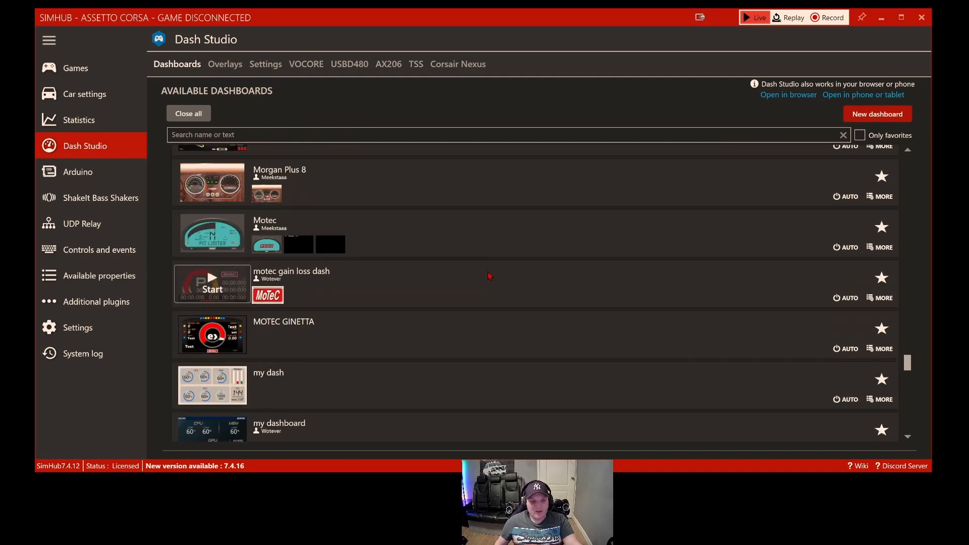
{"action": "scroll", "coordinate": [489, 276], "scroll_direction": "down", "scroll_amount": 1}
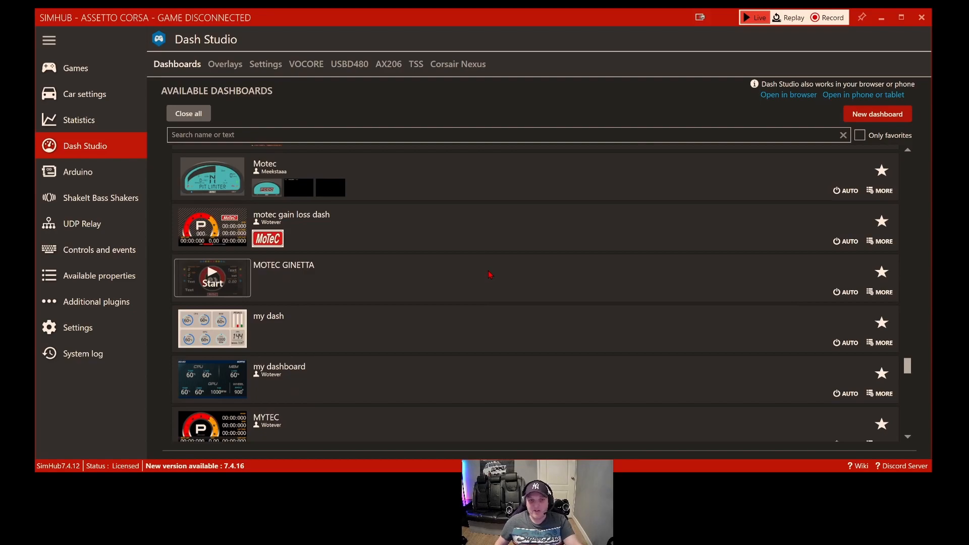
Examine the remaining dashboards from my dashboard through the Porsche and RSS GT entries to the Scania and Scar191 truck dashes.
{"action": "scroll", "coordinate": [489, 276], "scroll_direction": "down", "scroll_amount": 5}
{"action": "scroll", "coordinate": [489, 274], "scroll_direction": "down", "scroll_amount": 4}
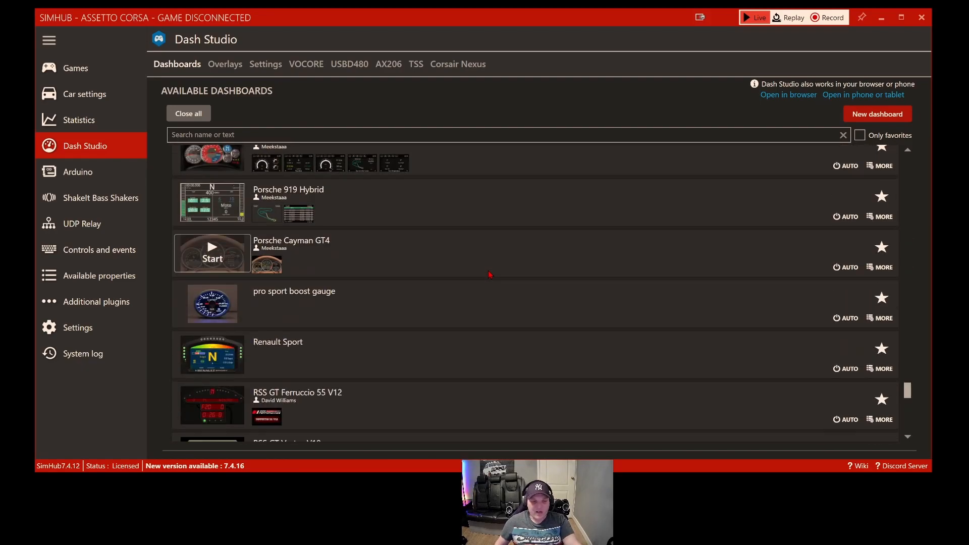
{"action": "scroll", "coordinate": [423, 324], "scroll_direction": "down", "scroll_amount": 1}
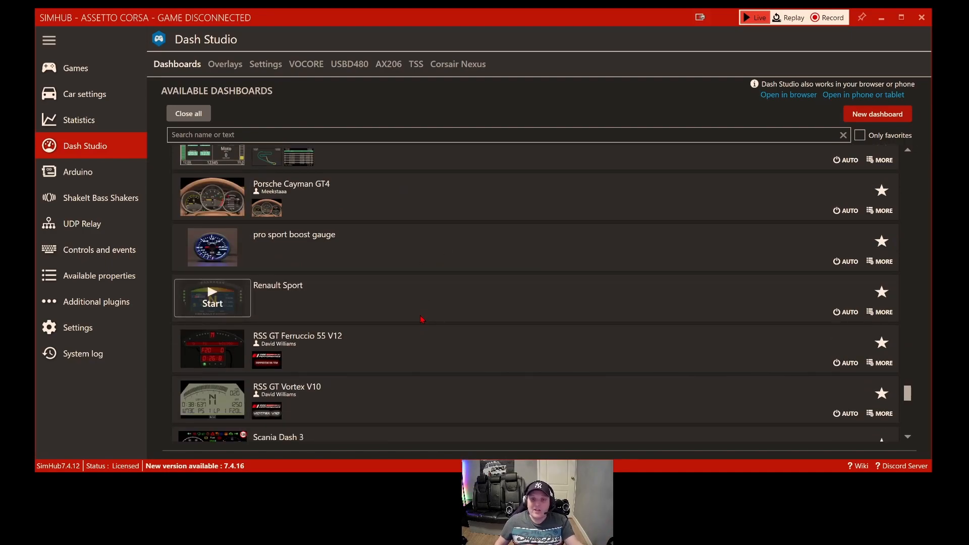
{"action": "scroll", "coordinate": [422, 319], "scroll_direction": "down", "scroll_amount": 2}
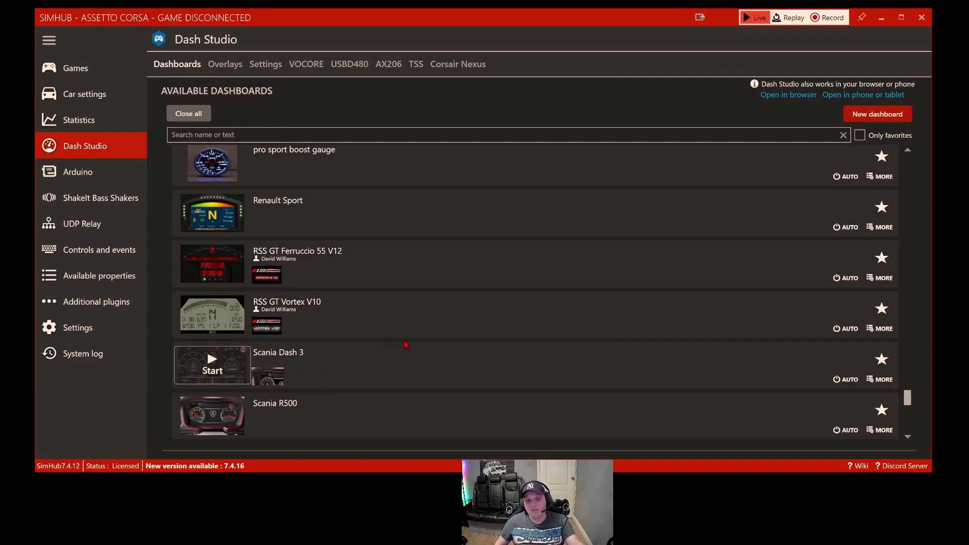
{"action": "scroll", "coordinate": [407, 344], "scroll_direction": "down", "scroll_amount": 1}
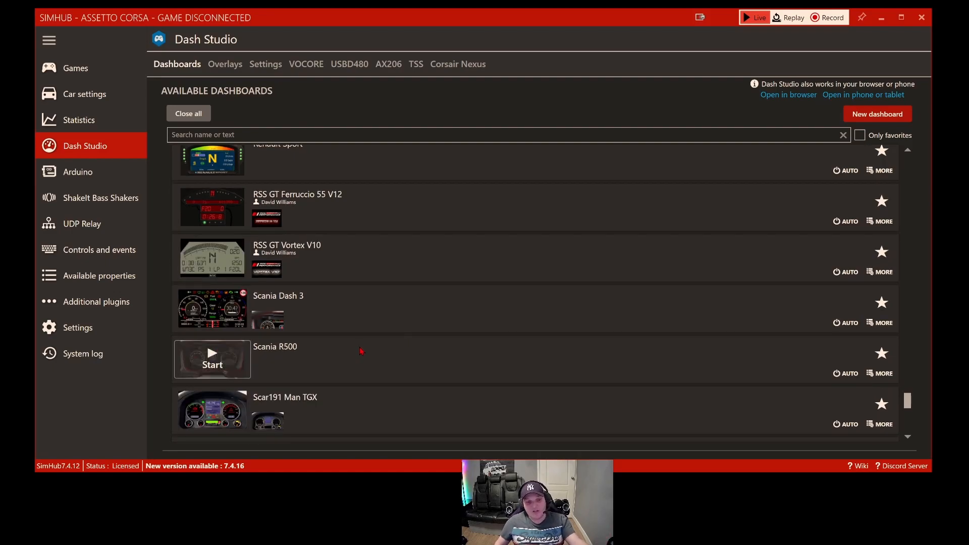
{"action": "scroll", "coordinate": [353, 358], "scroll_direction": "down", "scroll_amount": 2}
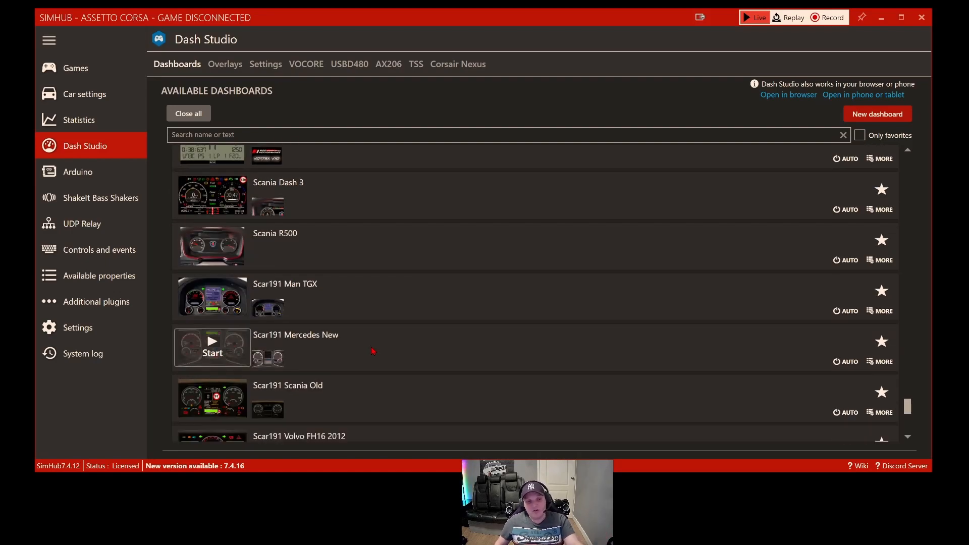
{"action": "scroll", "coordinate": [373, 351], "scroll_direction": "down", "scroll_amount": 4}
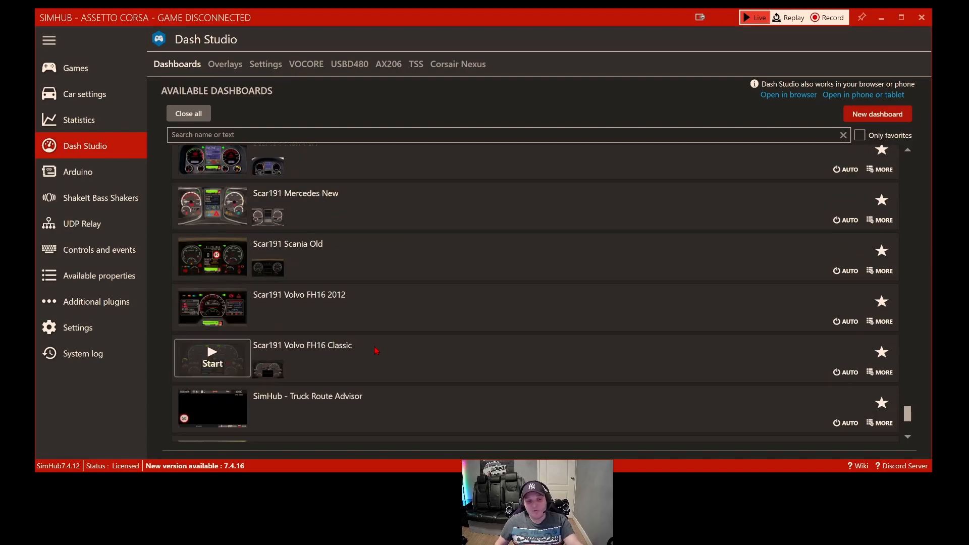
{"action": "scroll", "coordinate": [424, 346], "scroll_direction": "down", "scroll_amount": 1}
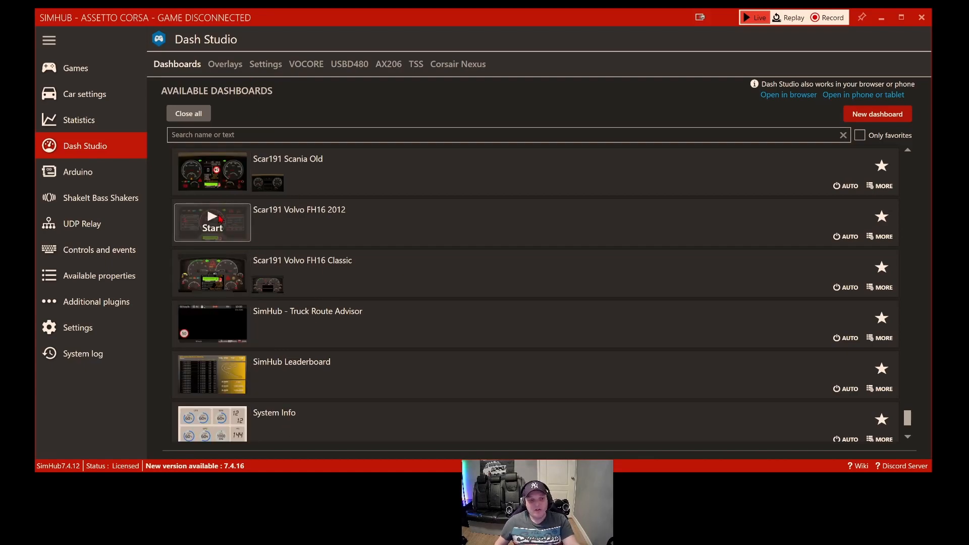
Start the Scar191 Volvo FH16 2012 dashboard in a window, shift the window slightly, and close it.
{"action": "left_click", "coordinate": [222, 223]}
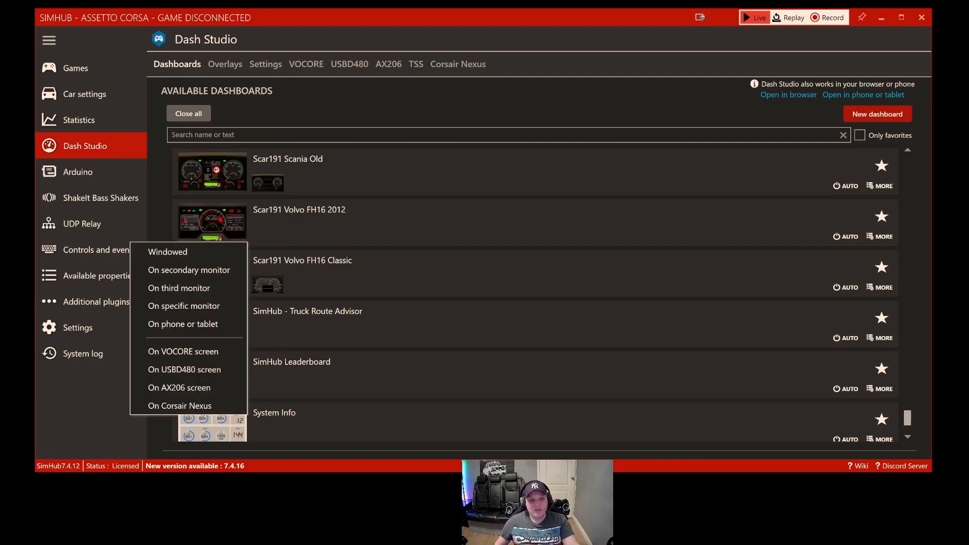
{"action": "left_click", "coordinate": [189, 256]}
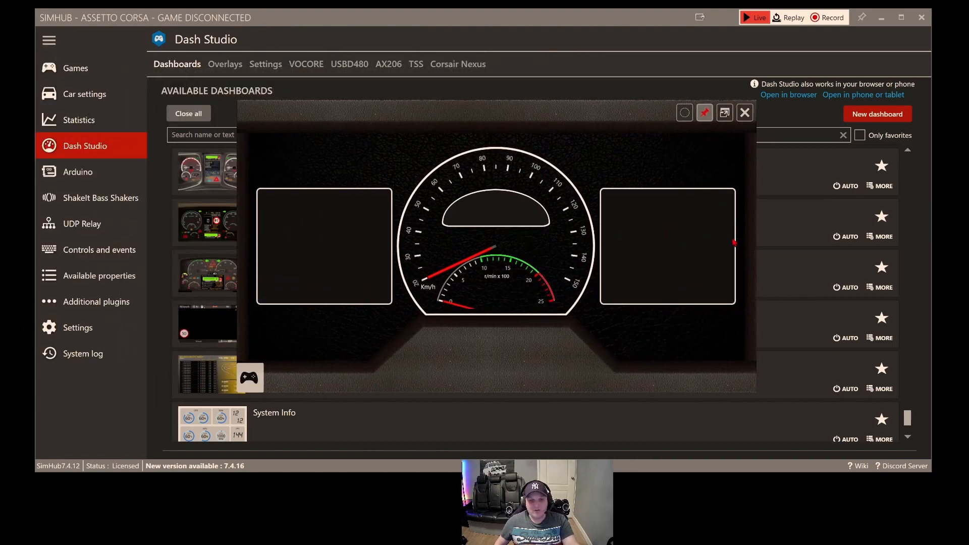
{"action": "left_click_drag", "start_coordinate": [402, 134], "coordinate": [421, 108]}
{"action": "left_click", "coordinate": [747, 103]}
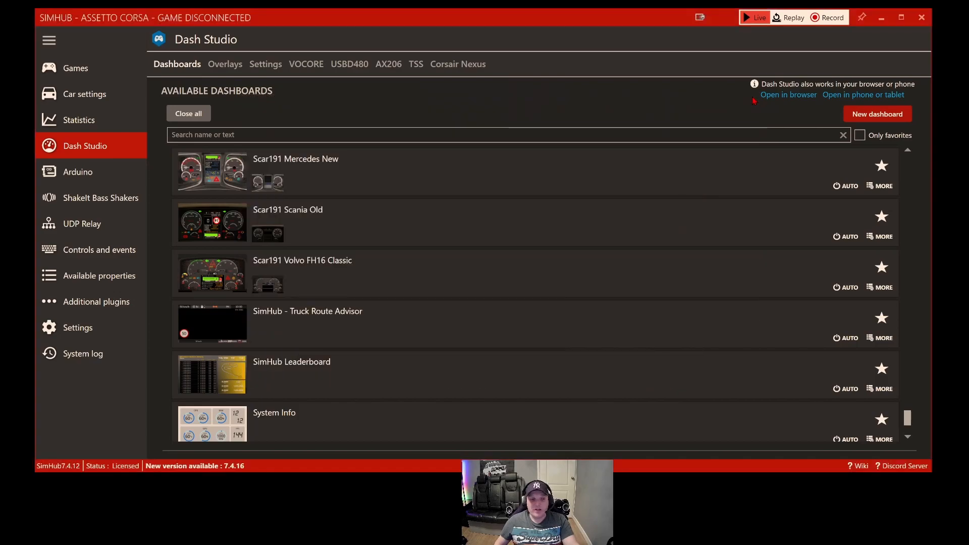
Review the display targets offered for starting the Scar191 Volvo FH16 Classic dashboard, and dismiss them without choosing one.
{"action": "left_click", "coordinate": [209, 273]}
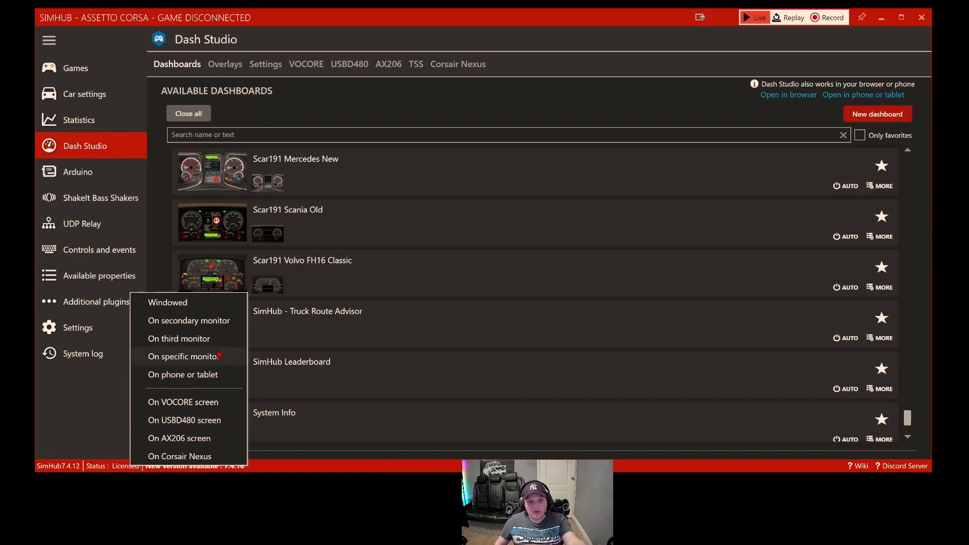
{"action": "left_click", "coordinate": [556, 113]}
Find the NO gear bosch dash among the favourite dashboards and open it for editing.
{"action": "scroll", "coordinate": [565, 335], "scroll_direction": "up", "scroll_amount": 2}
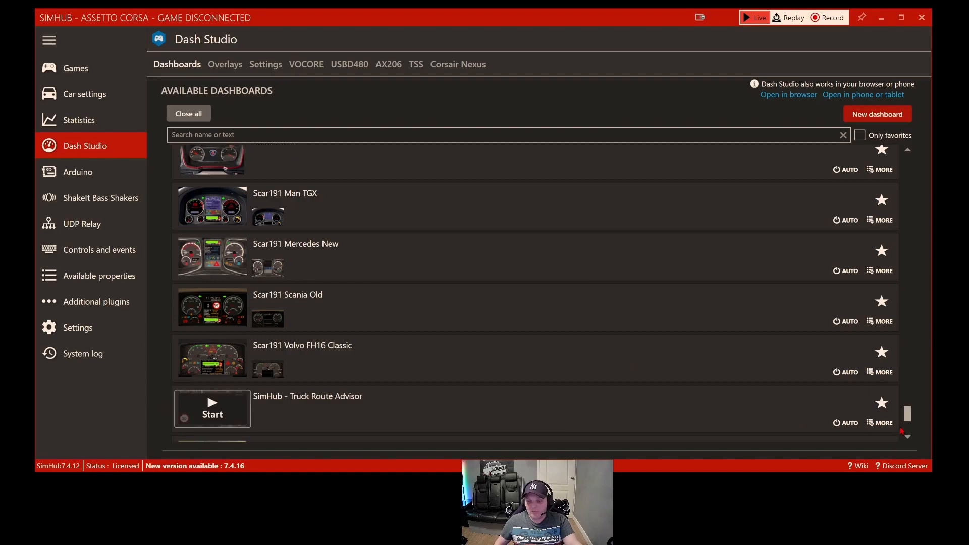
{"action": "left_click_drag", "start_coordinate": [907, 415], "coordinate": [899, 163]}
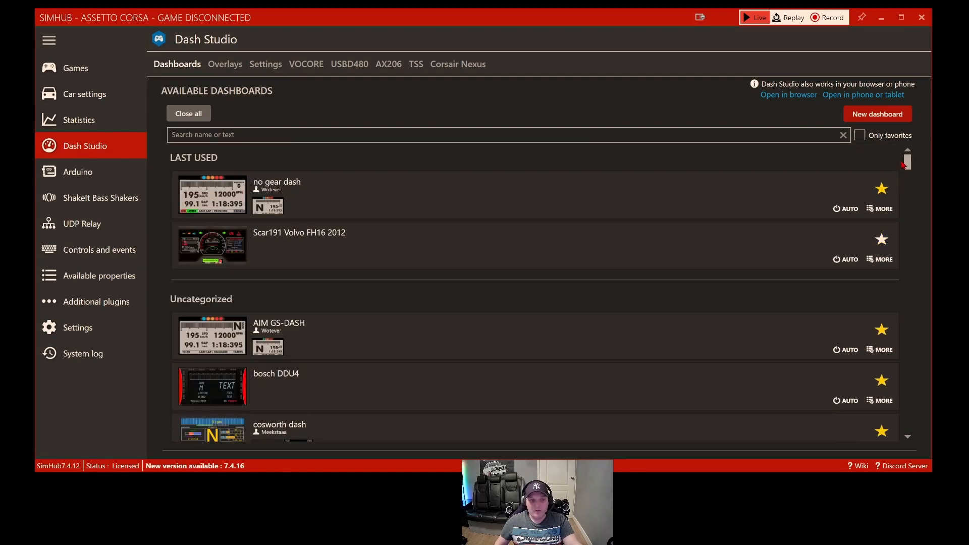
{"action": "scroll", "coordinate": [406, 286], "scroll_direction": "down", "scroll_amount": 4}
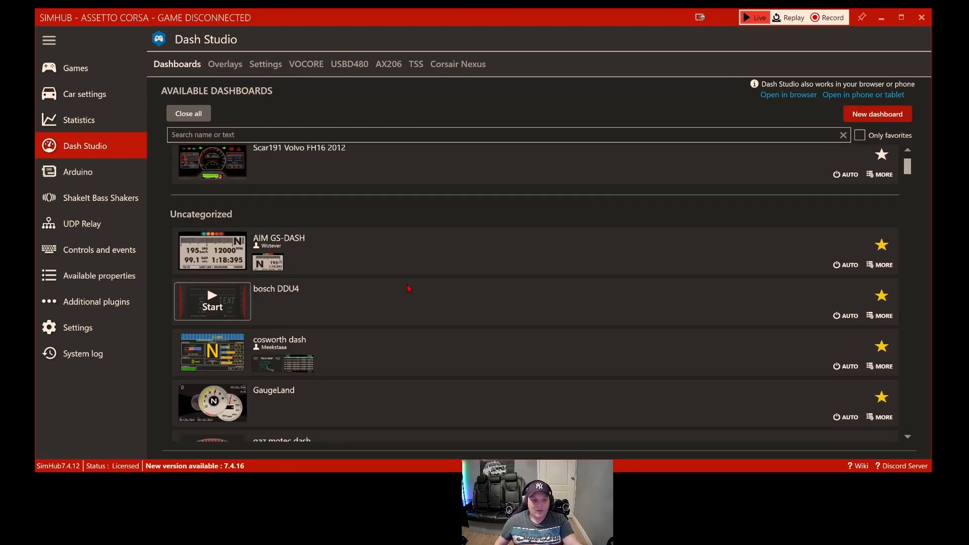
{"action": "scroll", "coordinate": [408, 285], "scroll_direction": "down", "scroll_amount": 6}
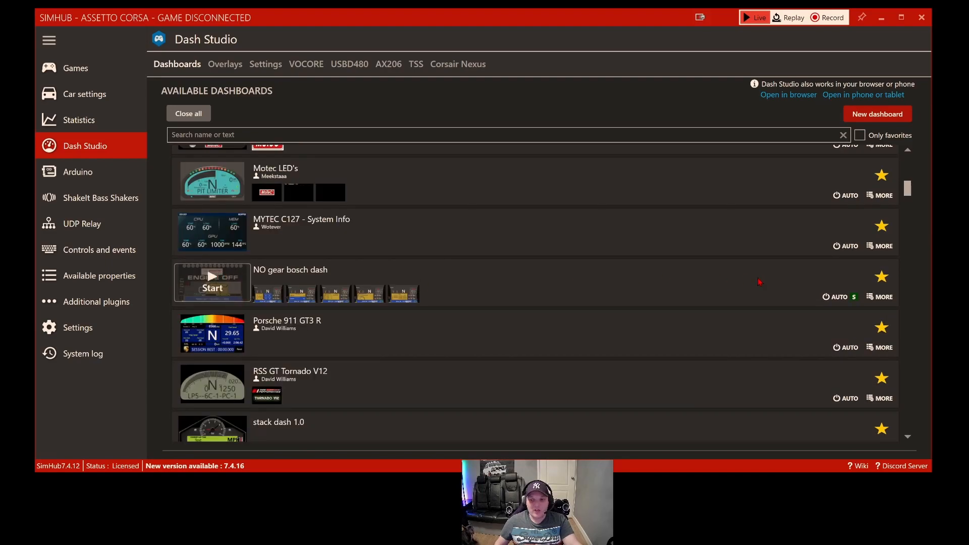
{"action": "left_click", "coordinate": [882, 298]}
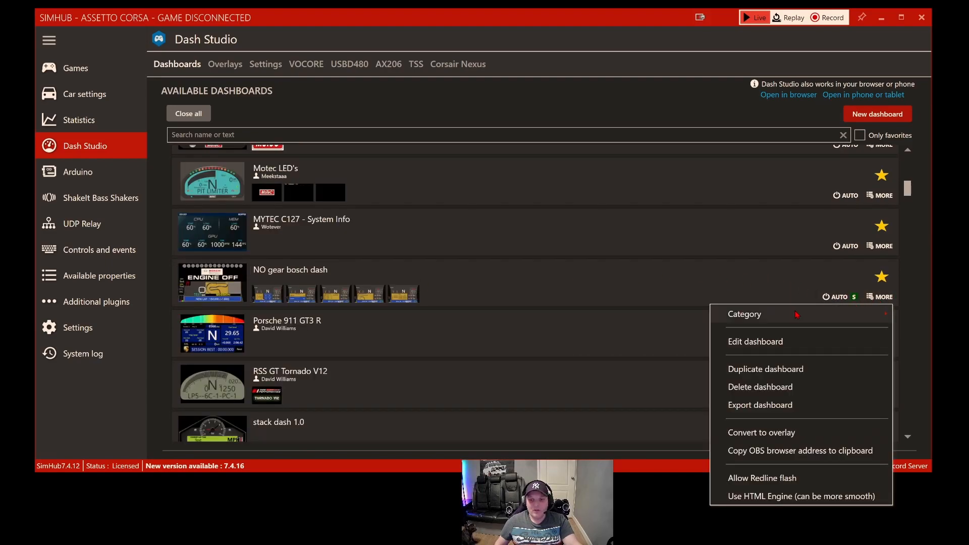
{"action": "left_click", "coordinate": [756, 343]}
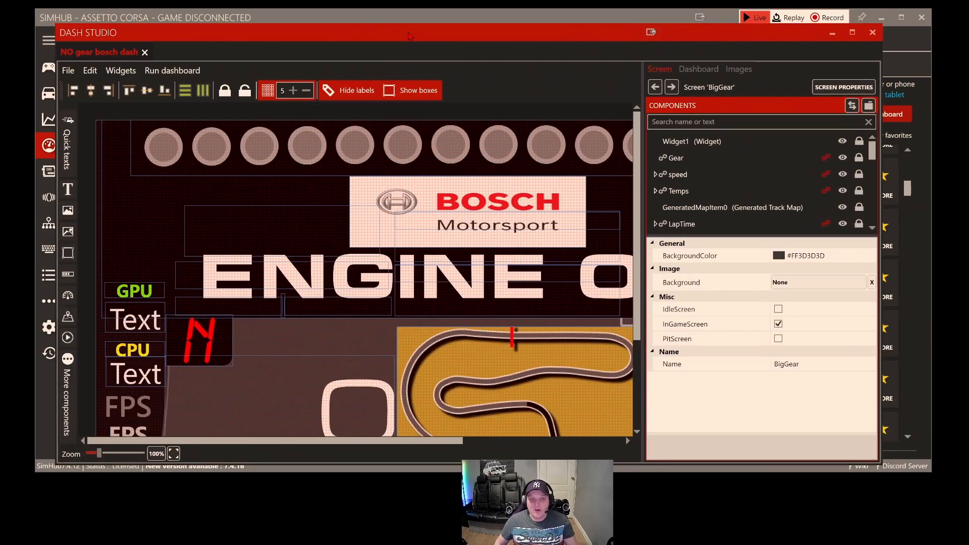
Move the editor window up within the display and fit the whole dashboard into the editing canvas.
{"action": "left_click_drag", "start_coordinate": [598, 41], "coordinate": [618, 25]}
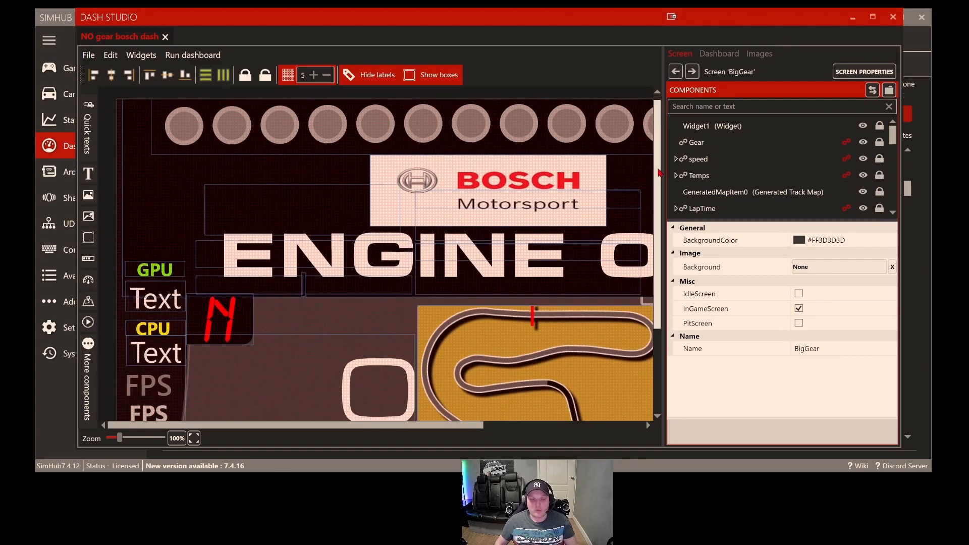
{"action": "scroll", "coordinate": [521, 285], "scroll_direction": "down", "scroll_amount": 3}
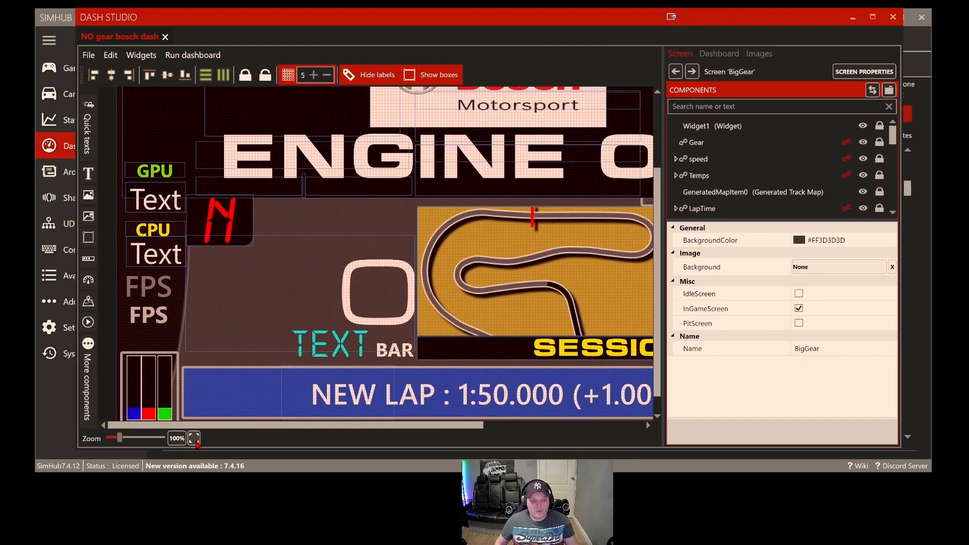
{"action": "left_click", "coordinate": [194, 438]}
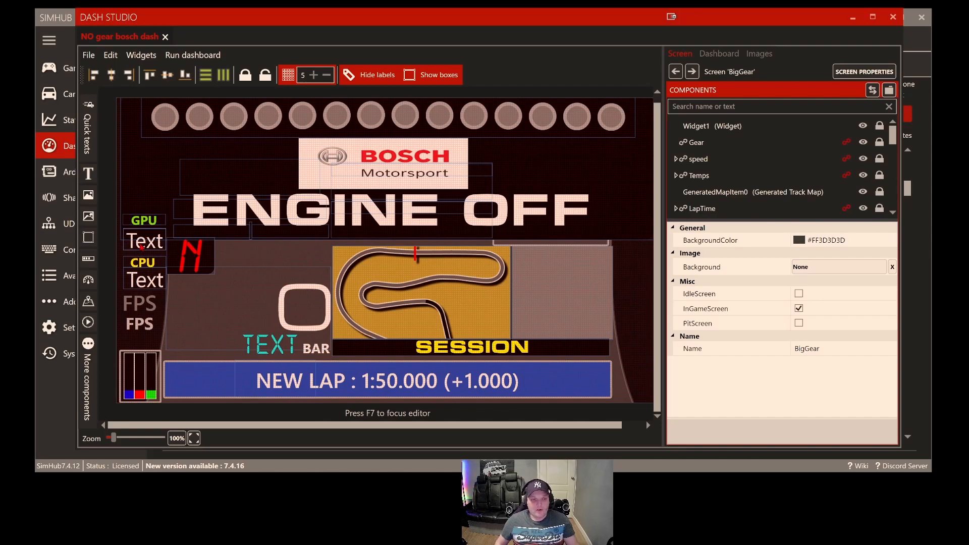
Inspect the formula and result format bound to the text under the GPU label, and close the binding.
{"action": "left_click", "coordinate": [142, 245]}
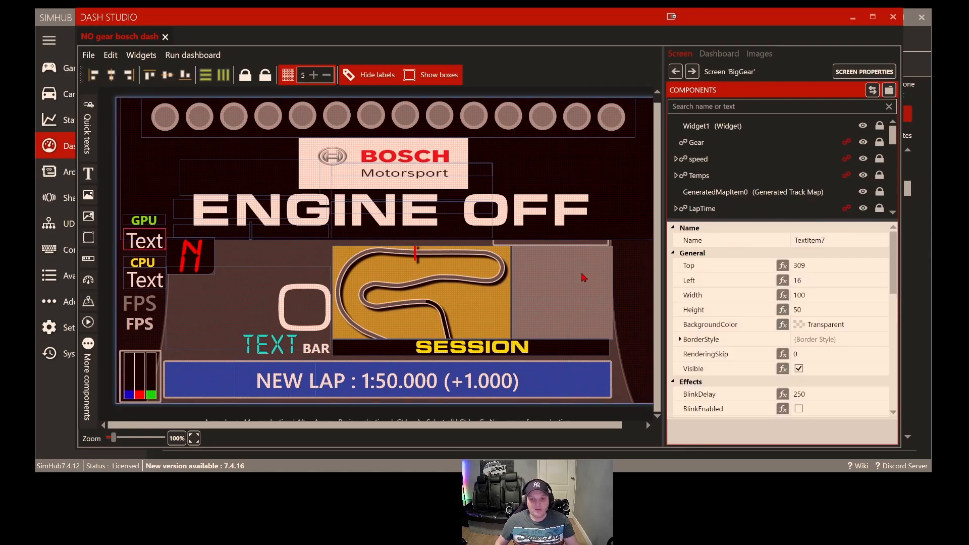
{"action": "scroll", "coordinate": [795, 291], "scroll_direction": "down", "scroll_amount": 2}
{"action": "scroll", "coordinate": [794, 291], "scroll_direction": "down", "scroll_amount": 5}
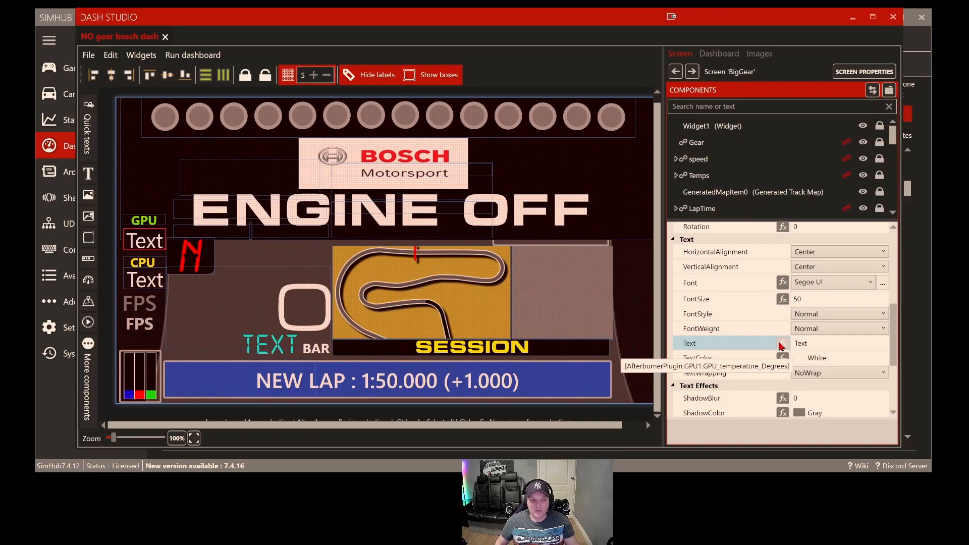
{"action": "left_click", "coordinate": [781, 346]}
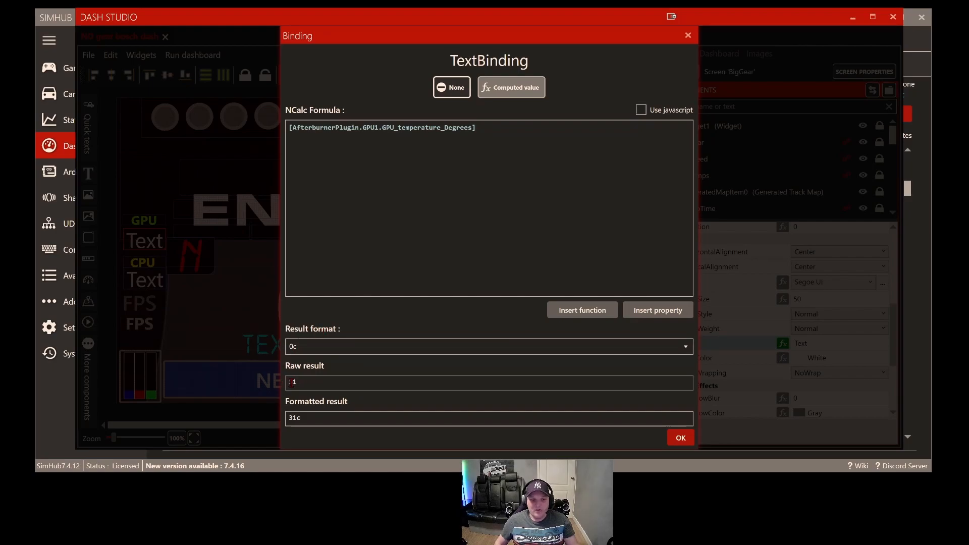
{"action": "left_click", "coordinate": [687, 442]}
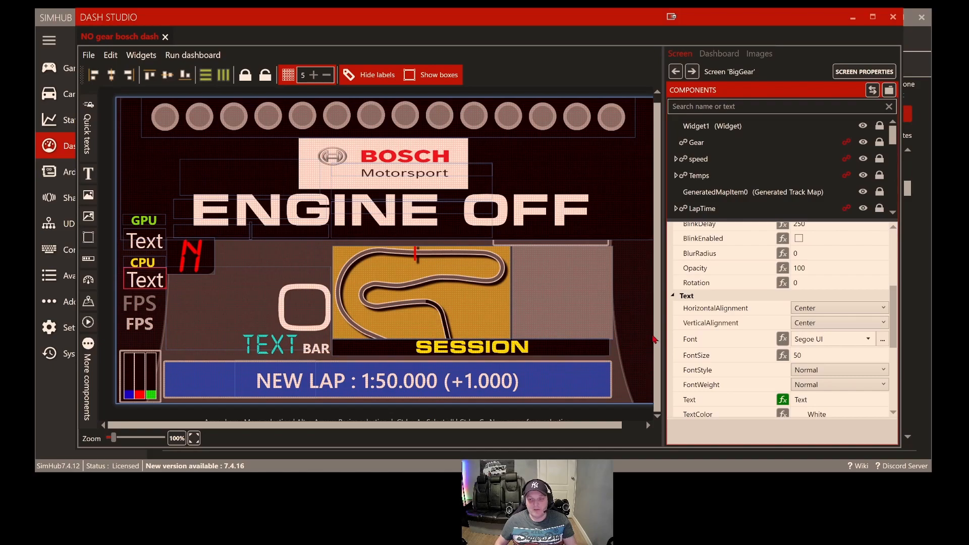
Open the text binding of the value under the CPU label and browse the AfterburnerPlugin properties available for insertion.
{"action": "scroll", "coordinate": [697, 318], "scroll_direction": "down", "scroll_amount": 2}
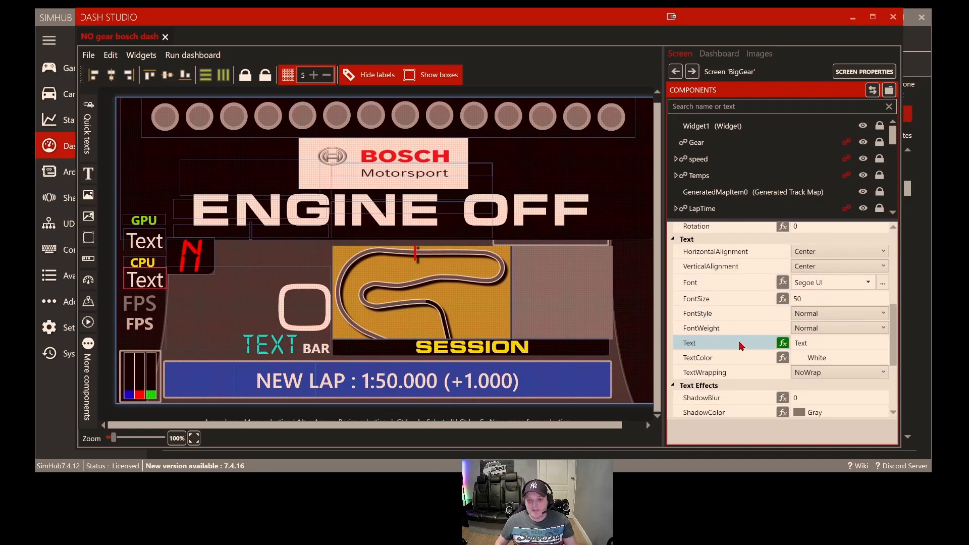
{"action": "left_click", "coordinate": [782, 344]}
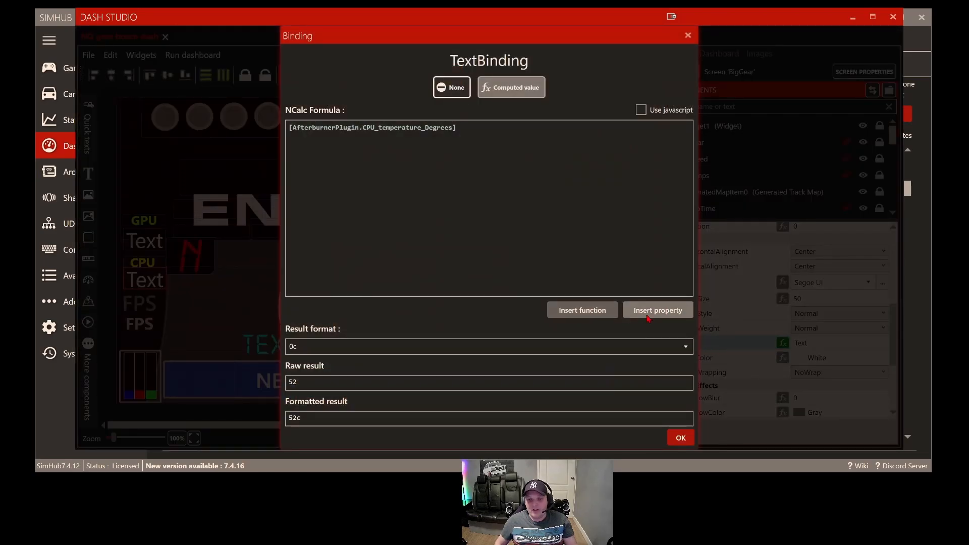
{"action": "left_click", "coordinate": [648, 315]}
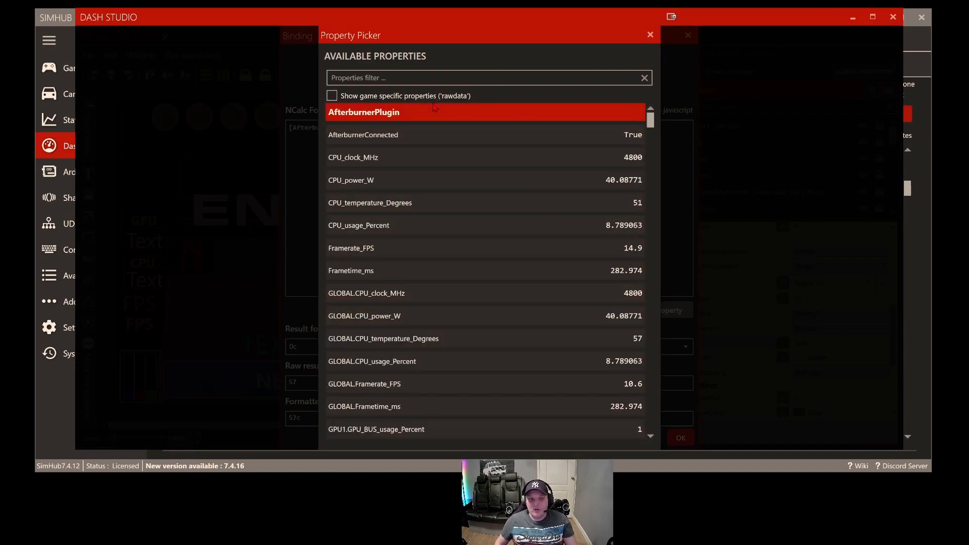
{"action": "left_click", "coordinate": [451, 210]}
{"action": "scroll", "coordinate": [454, 252], "scroll_direction": "down", "scroll_amount": 5}
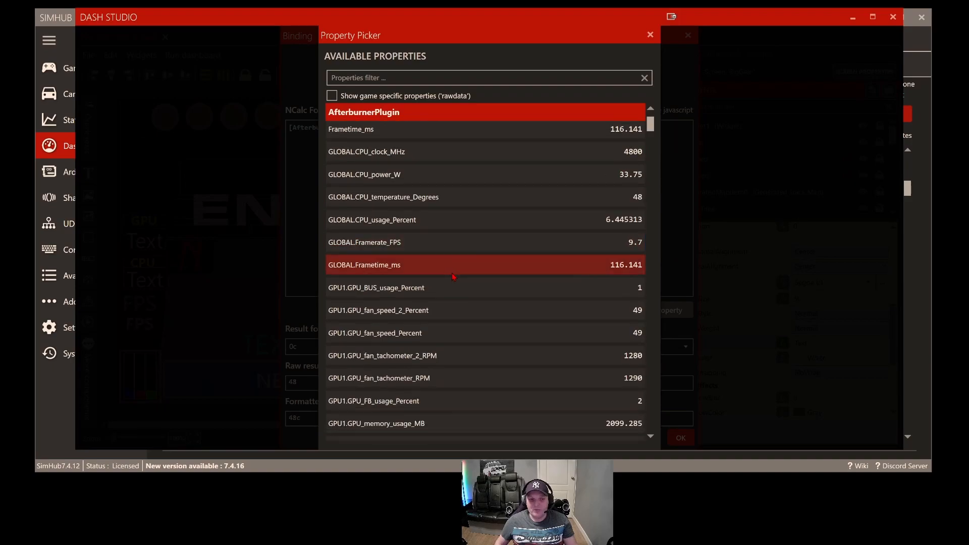
{"action": "scroll", "coordinate": [459, 316], "scroll_direction": "down", "scroll_amount": 5}
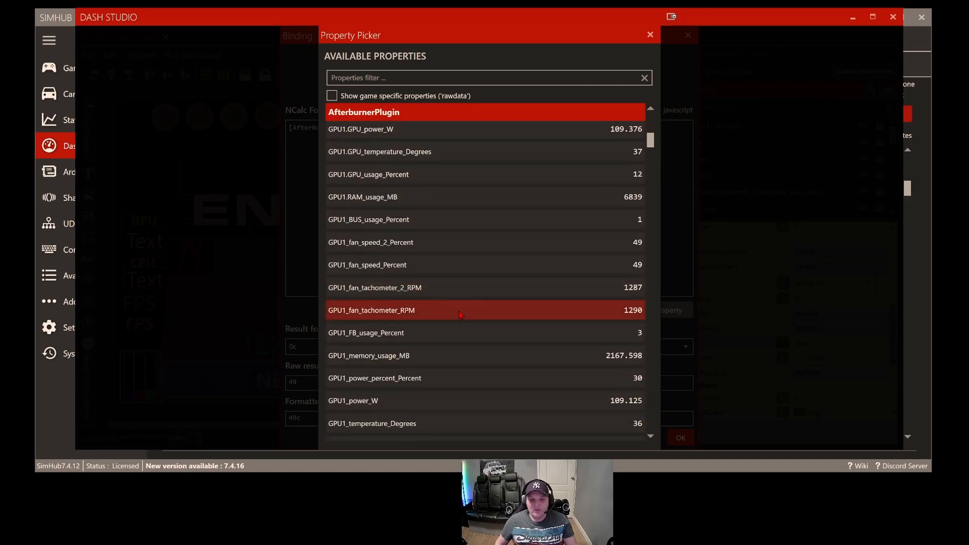
{"action": "scroll", "coordinate": [469, 307], "scroll_direction": "up", "scroll_amount": 8}
{"action": "scroll", "coordinate": [483, 300], "scroll_direction": "up", "scroll_amount": 2}
{"action": "scroll", "coordinate": [483, 303], "scroll_direction": "down", "scroll_amount": 6}
Filter the available properties by "cpu", look through the matches, and close the property picker and the binding.
{"action": "mouse_move", "coordinate": [650, 139]}
{"action": "left_mouse_down"}
{"action": "mouse_move", "coordinate": [650, 220]}
{"action": "mouse_move", "coordinate": [665, 181]}
{"action": "mouse_move", "coordinate": [658, 138]}
{"action": "left_mouse_up"}
{"action": "left_click", "coordinate": [353, 78]}
{"action": "type", "text": "cpu"}
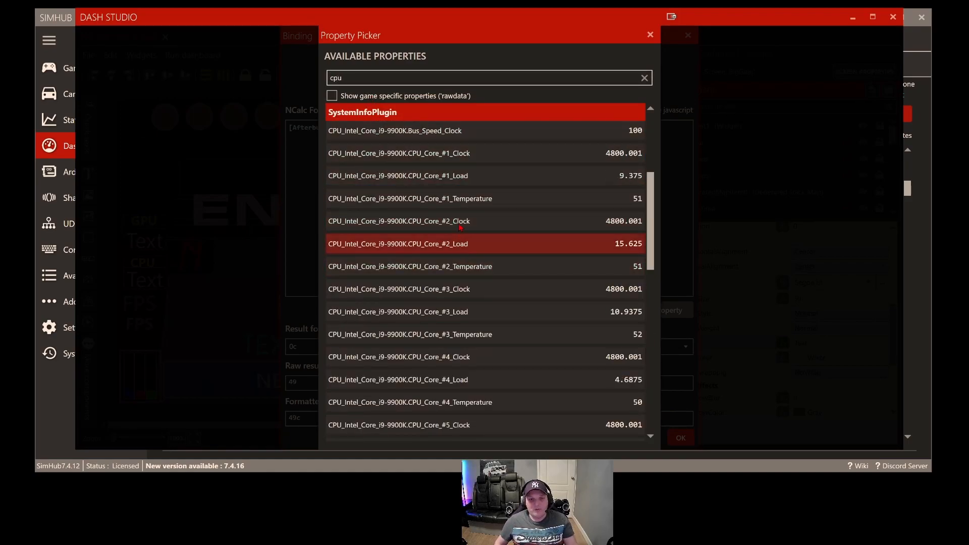
{"action": "scroll", "coordinate": [476, 250], "scroll_direction": "up", "scroll_amount": 2}
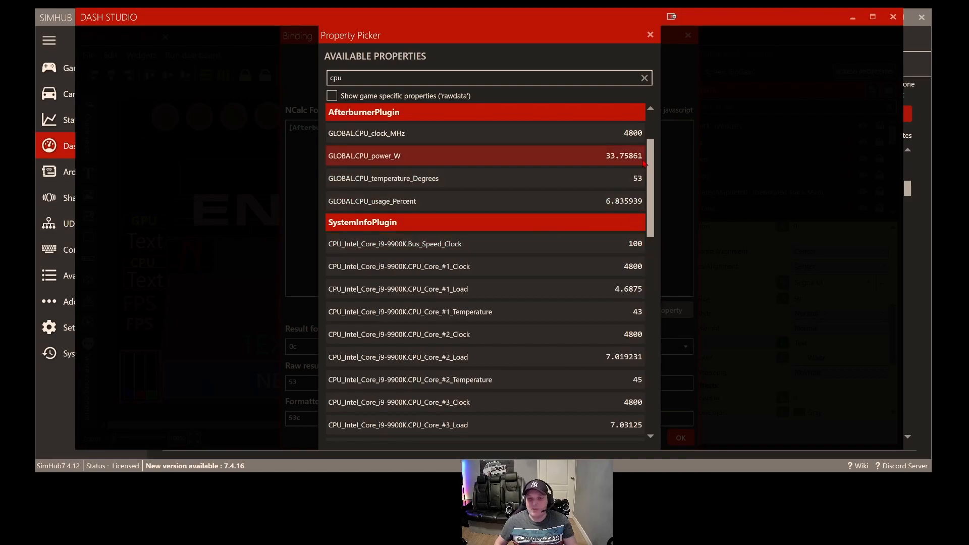
{"action": "left_click", "coordinate": [650, 34]}
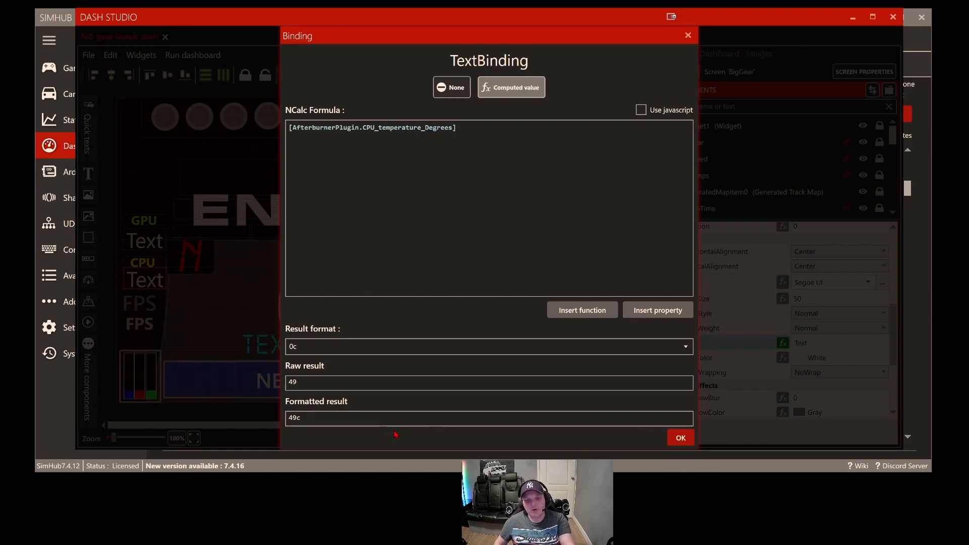
{"action": "left_click", "coordinate": [676, 441]}
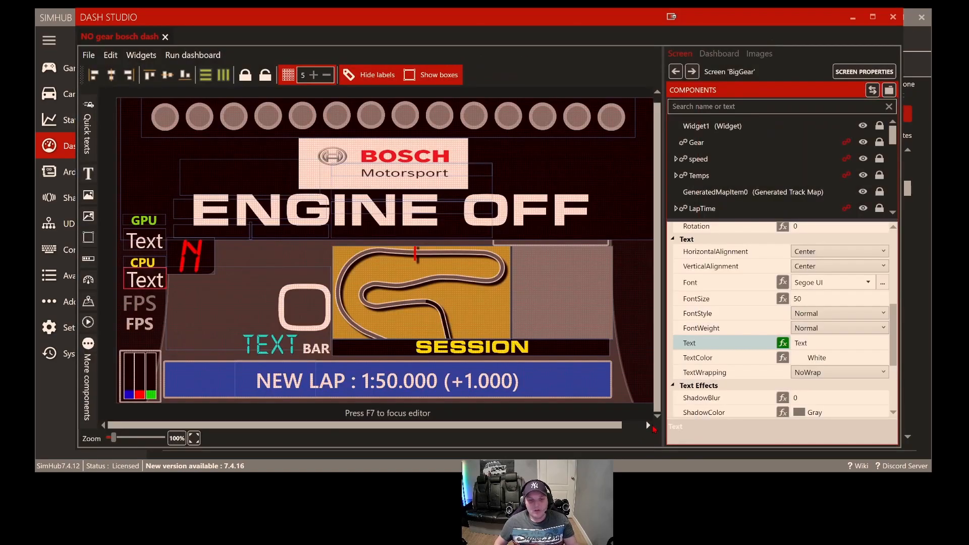
Select the red N gear indicator, inspect the formula bound to its text, and close the binding.
{"action": "left_click", "coordinate": [140, 330]}
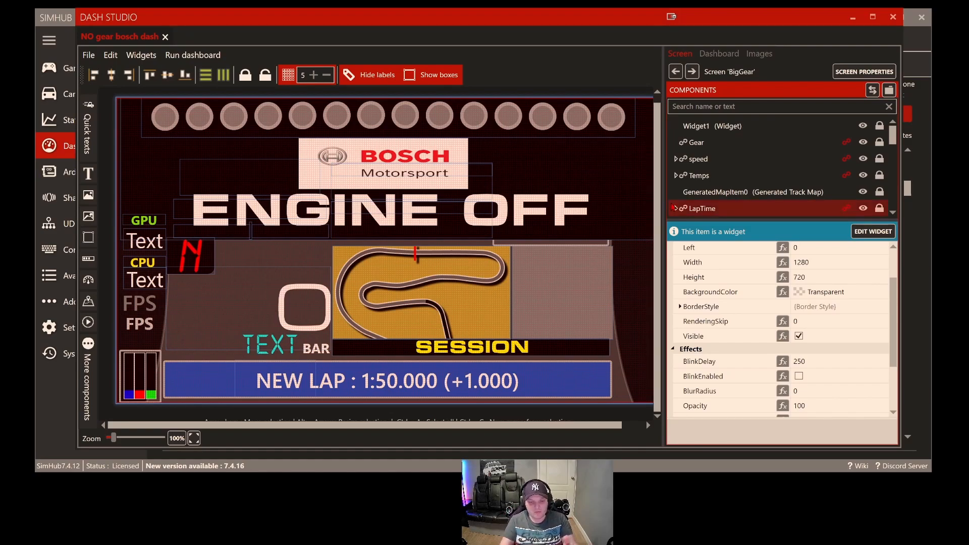
{"action": "left_click", "coordinate": [310, 307]}
{"action": "left_click", "coordinate": [211, 263]}
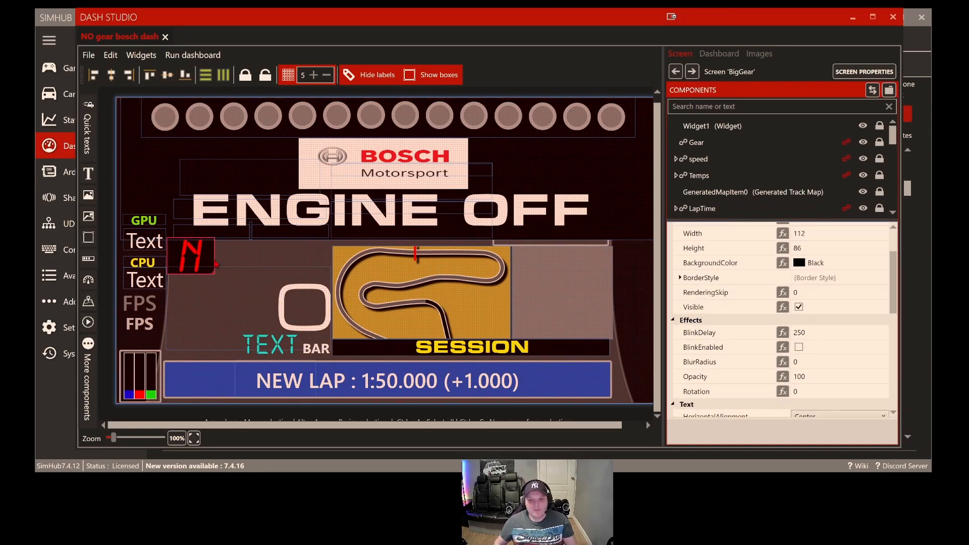
{"action": "left_click_drag", "start_coordinate": [892, 277], "coordinate": [890, 329]}
{"action": "left_click", "coordinate": [783, 341]}
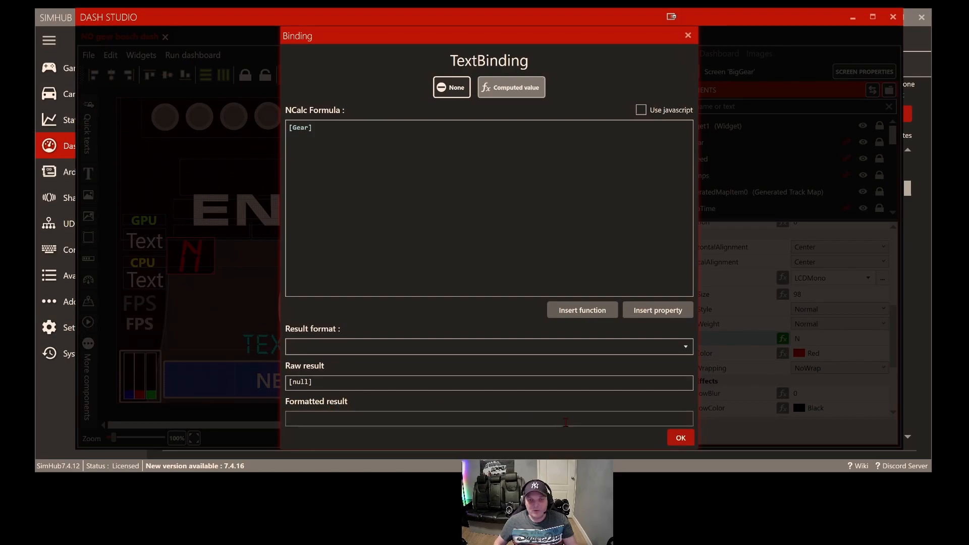
{"action": "left_click", "coordinate": [680, 437]}
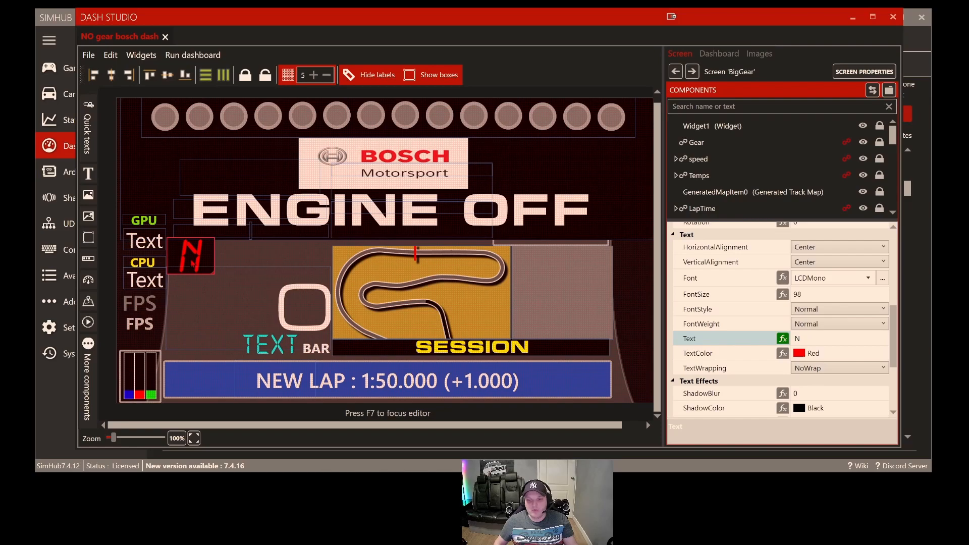
Review the text settings of the gear indicator and the fonts offered for it.
{"action": "scroll", "coordinate": [847, 361], "scroll_direction": "up", "scroll_amount": 1}
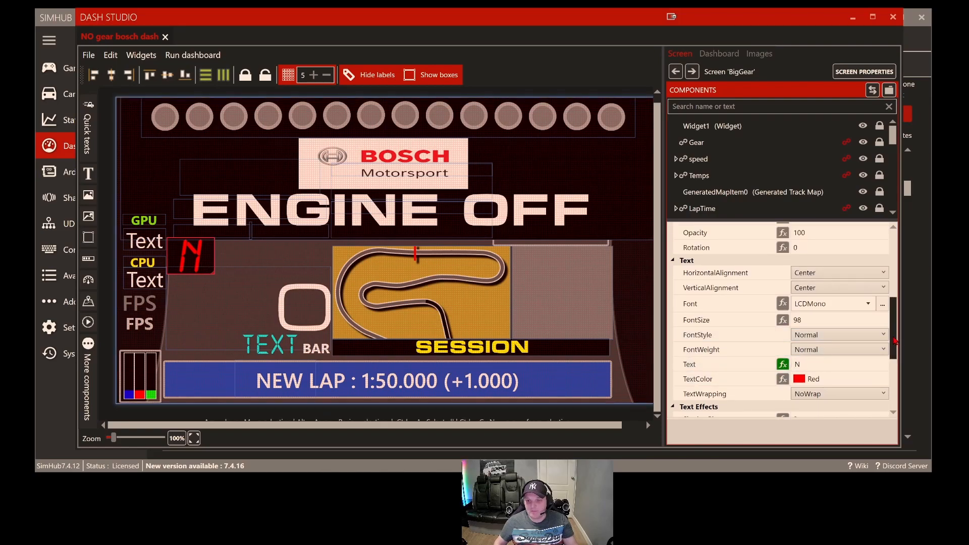
{"action": "scroll", "coordinate": [893, 335], "scroll_direction": "up", "scroll_amount": 1}
{"action": "scroll", "coordinate": [893, 335], "scroll_direction": "up", "scroll_amount": 1}
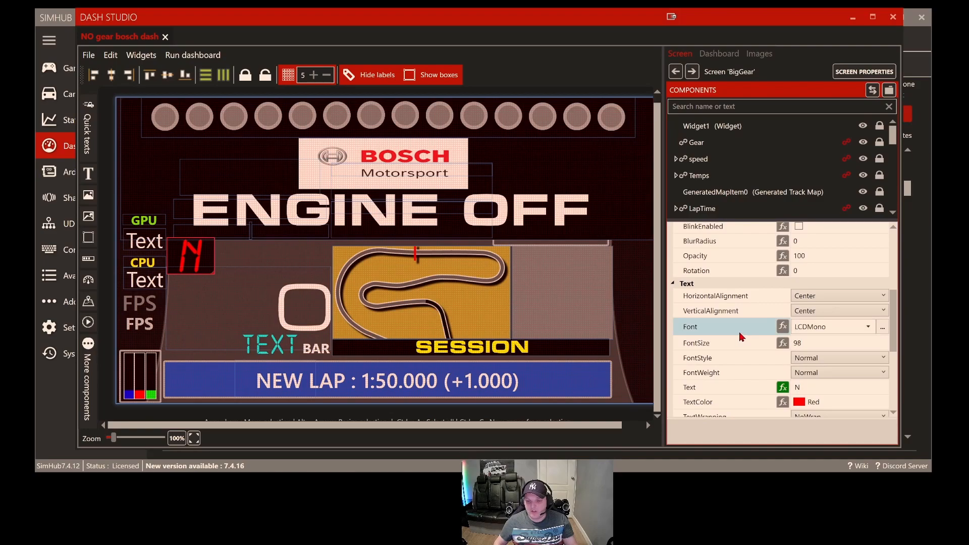
{"action": "left_click", "coordinate": [867, 330]}
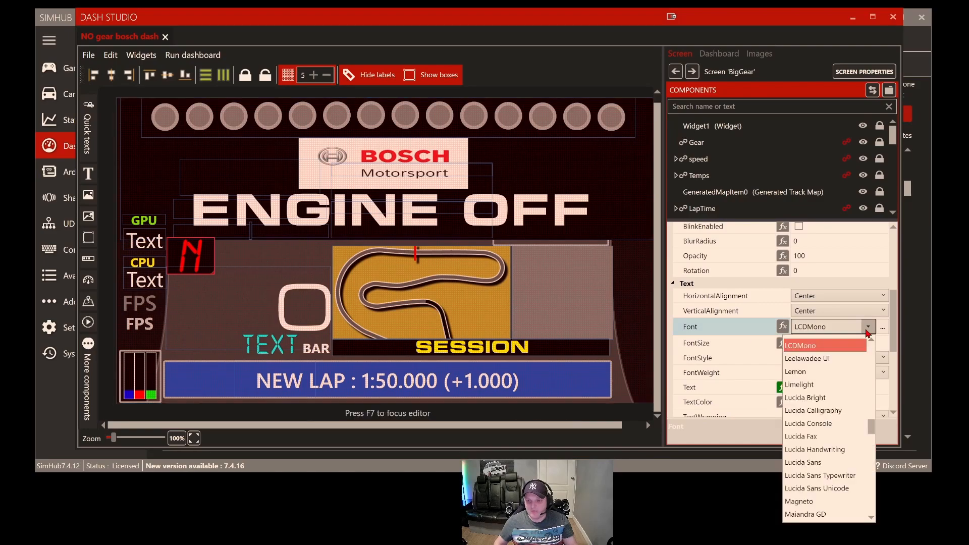
{"action": "left_click", "coordinate": [813, 371]}
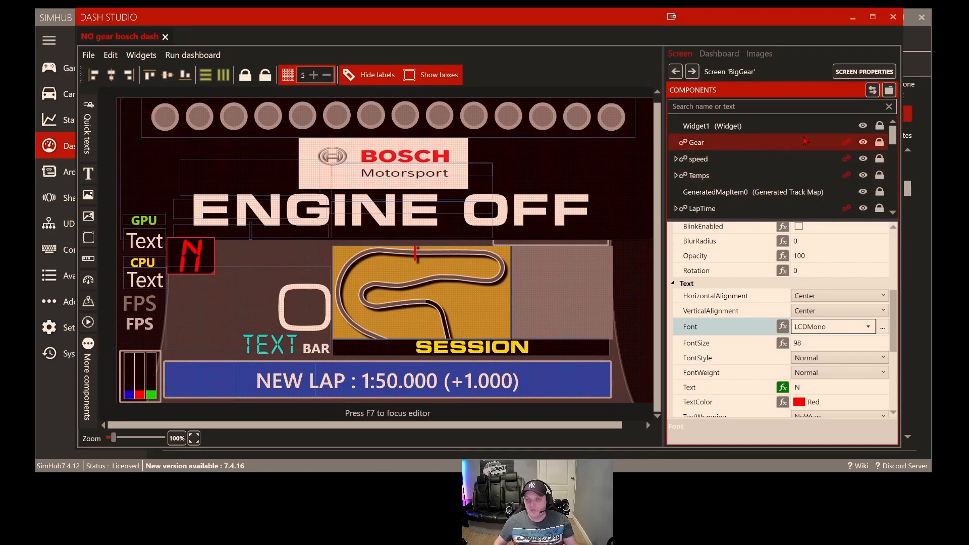
Select the Gear component in the component list and toggle its visibility off and back on.
{"action": "left_click", "coordinate": [714, 144]}
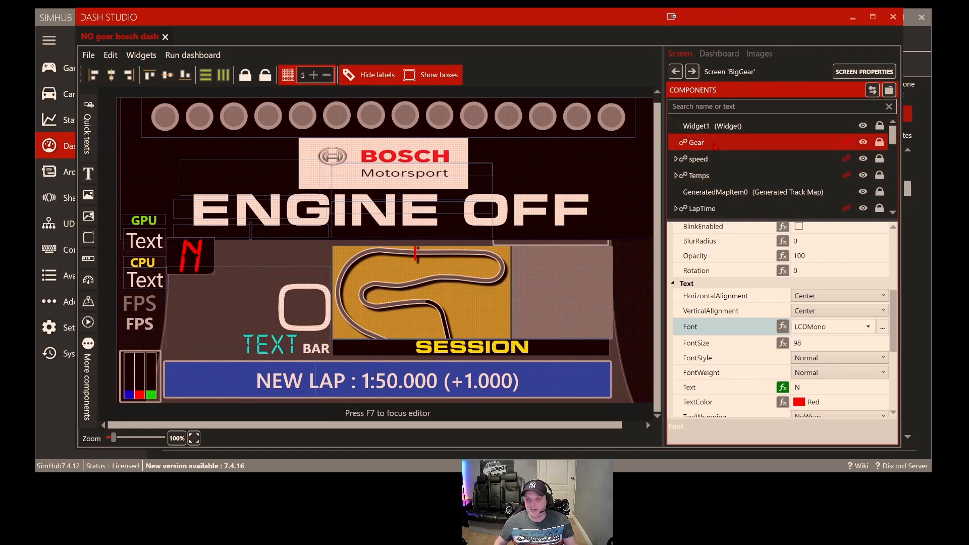
{"action": "left_click", "coordinate": [862, 142]}
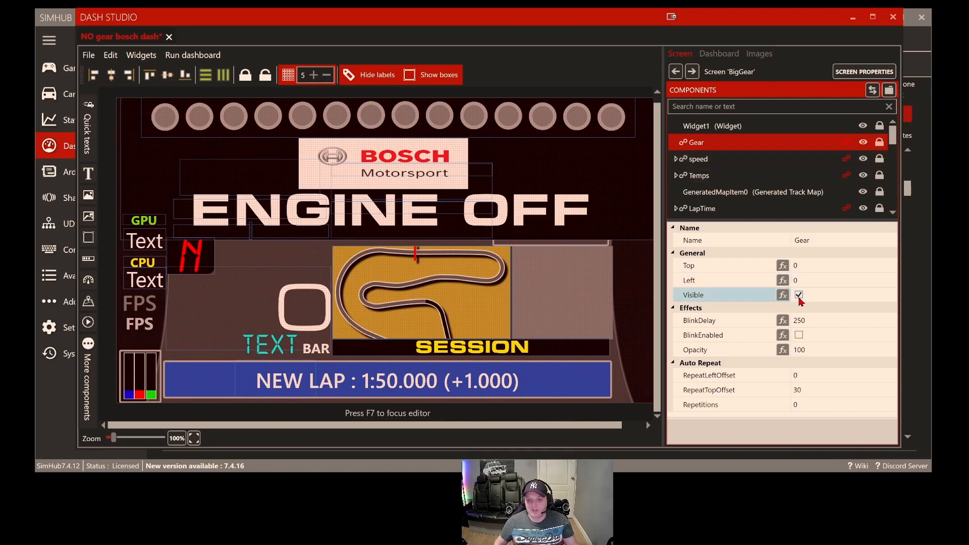
{"action": "left_click", "coordinate": [862, 143]}
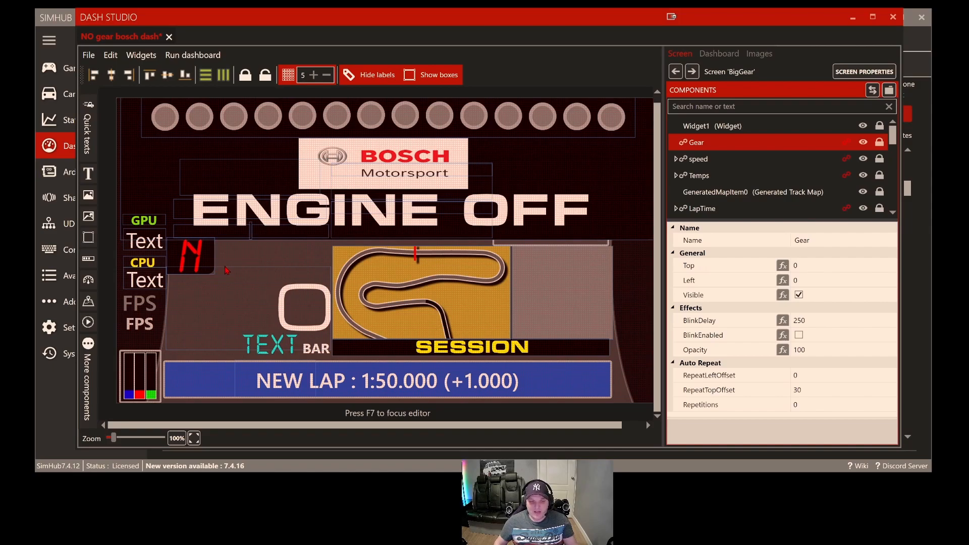
Select the LED strip along the dashboard's upper edge and examine its position, size, effects and LED setup properties.
{"action": "left_click", "coordinate": [444, 125]}
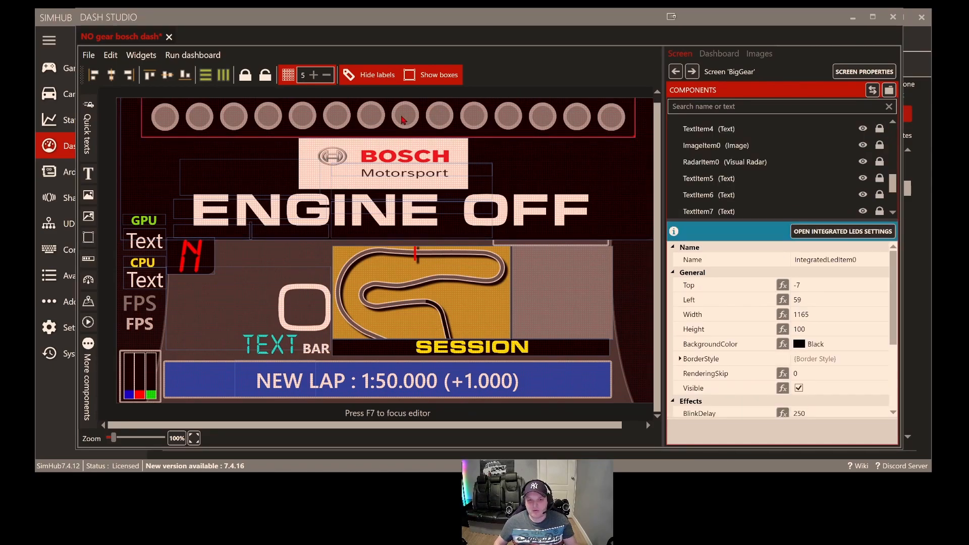
{"action": "left_click", "coordinate": [518, 118]}
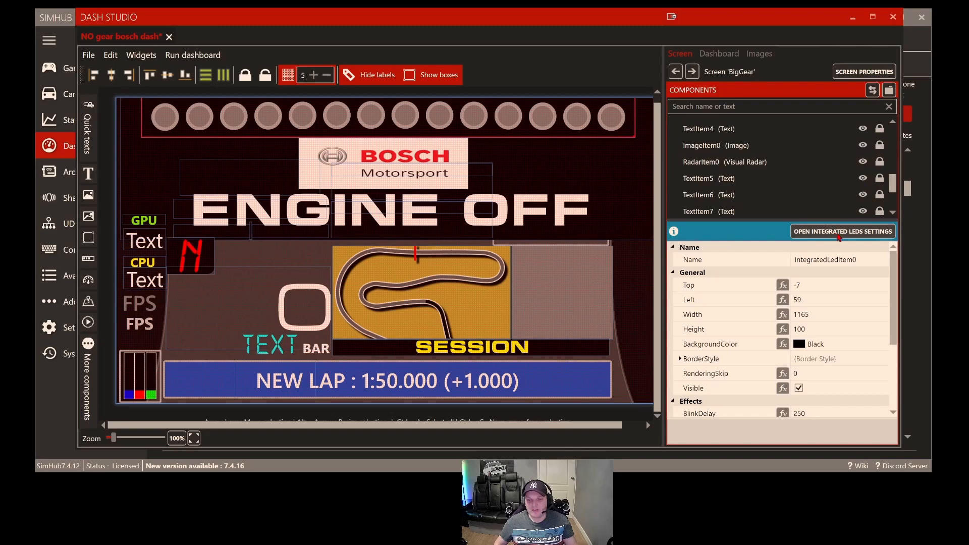
{"action": "scroll", "coordinate": [828, 303], "scroll_direction": "down", "scroll_amount": 3}
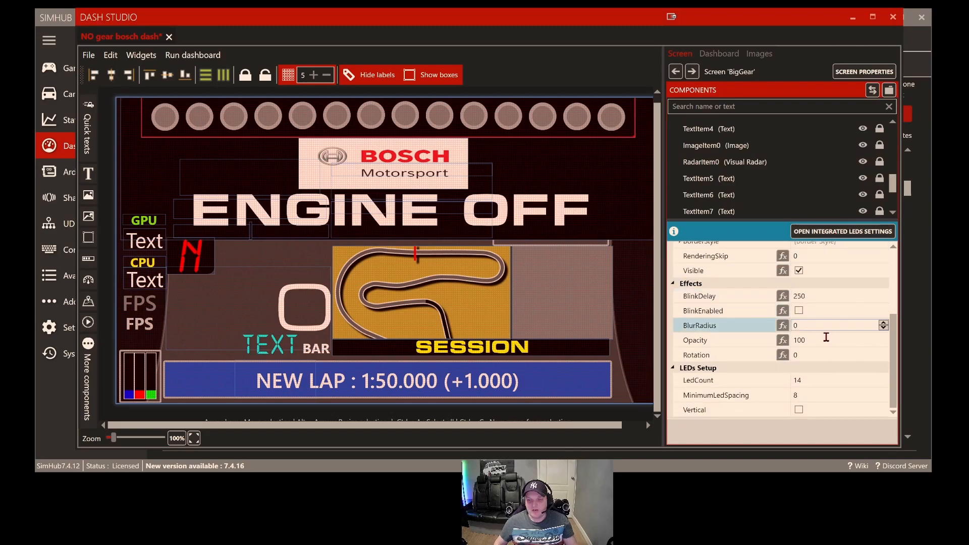
{"action": "scroll", "coordinate": [825, 337], "scroll_direction": "up", "scroll_amount": 2}
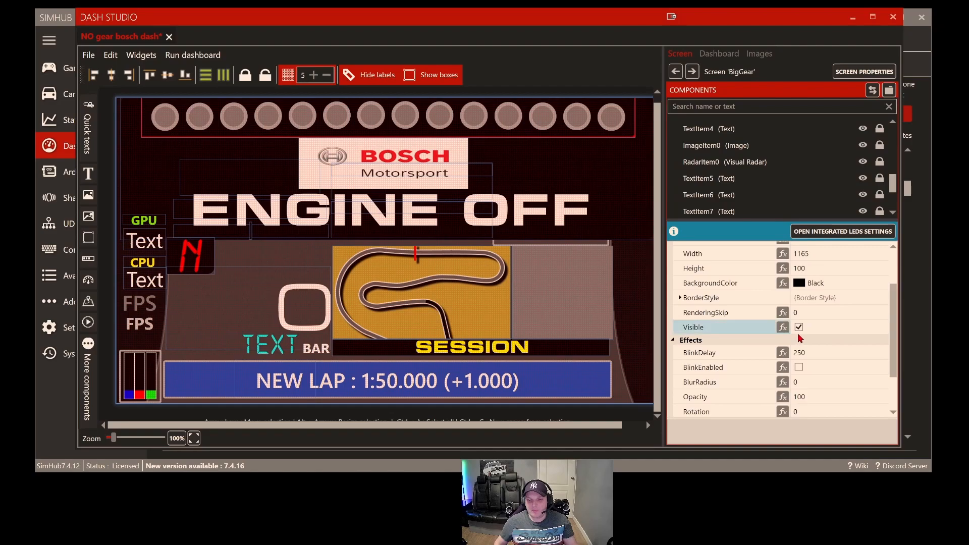
{"action": "scroll", "coordinate": [812, 290], "scroll_direction": "up", "scroll_amount": 1}
{"action": "left_click", "coordinate": [808, 281]}
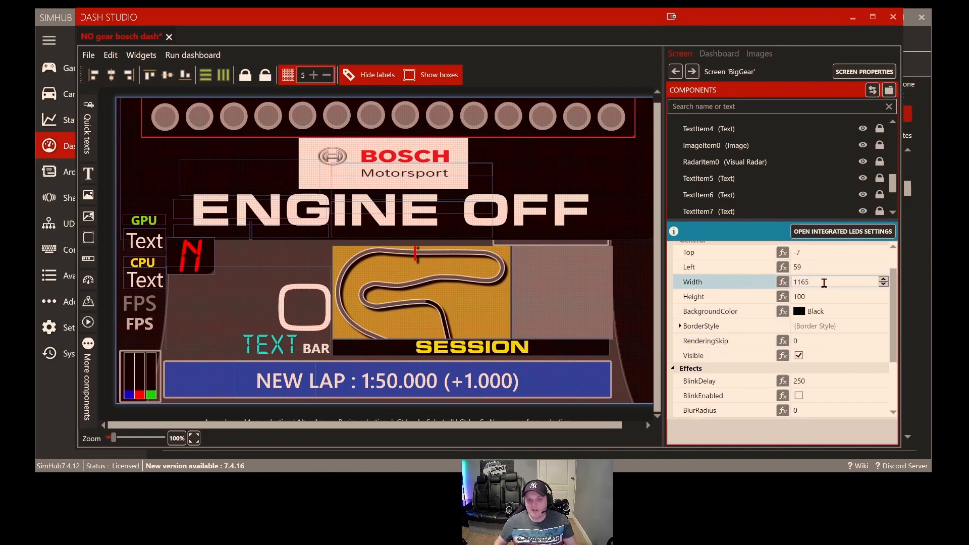
{"action": "scroll", "coordinate": [822, 282], "scroll_direction": "up", "scroll_amount": 1}
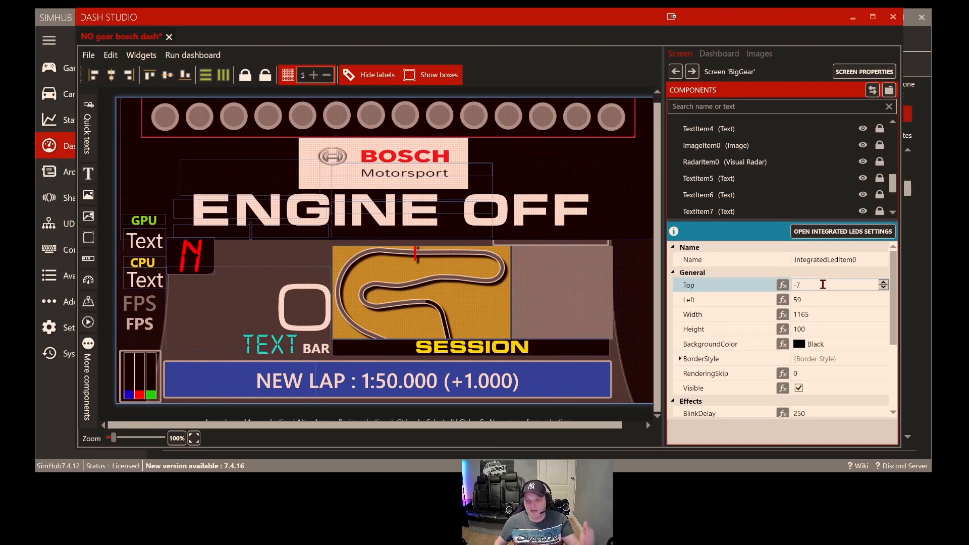
{"action": "scroll", "coordinate": [889, 291], "scroll_direction": "up", "scroll_amount": 1}
Raise the LED strip's Top value to 5, one unit at a time.
{"action": "left_click", "coordinate": [883, 283]}
{"action": "left_click", "coordinate": [883, 283]}
{"action": "left_click", "coordinate": [883, 282]}
{"action": "left_click", "coordinate": [882, 283]}
{"action": "left_click", "coordinate": [883, 282]}
{"action": "left_click", "coordinate": [883, 283]}
{"action": "left_click", "coordinate": [883, 282]}
{"action": "left_click", "coordinate": [883, 283]}
{"action": "left_click", "coordinate": [882, 283]}
{"action": "left_click", "coordinate": [883, 283]}
{"action": "left_click", "coordinate": [883, 283]}
{"action": "left_click", "coordinate": [883, 283]}
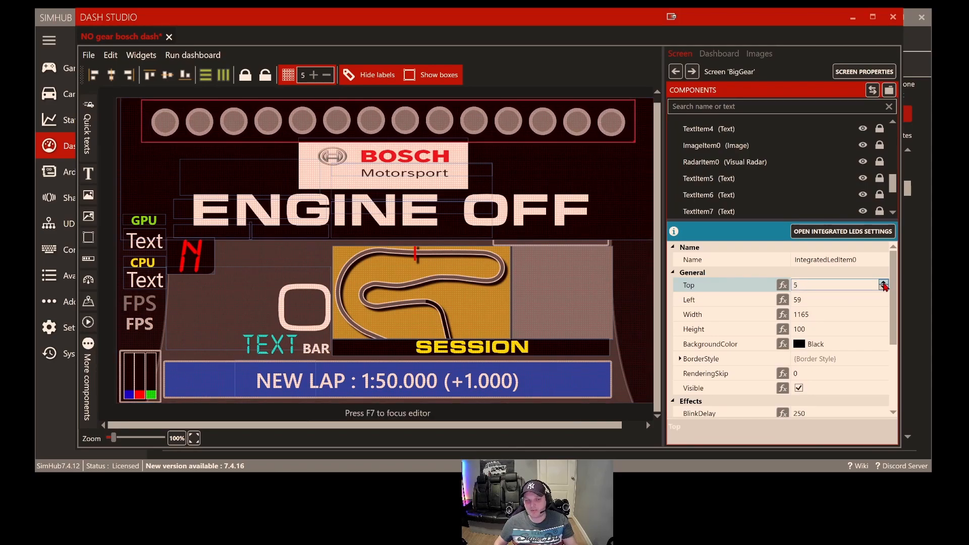
Lower the LED strip's Top value back to -7, one unit at a time.
{"action": "left_click", "coordinate": [883, 287]}
{"action": "left_click", "coordinate": [882, 287]}
{"action": "left_click", "coordinate": [883, 287]}
{"action": "left_click", "coordinate": [883, 287]}
{"action": "left_click", "coordinate": [883, 288]}
{"action": "left_click", "coordinate": [883, 287]}
{"action": "left_click", "coordinate": [883, 287]}
{"action": "left_click", "coordinate": [883, 287]}
{"action": "left_click", "coordinate": [883, 287]}
{"action": "left_click", "coordinate": [883, 287]}
{"action": "left_click", "coordinate": [883, 287]}
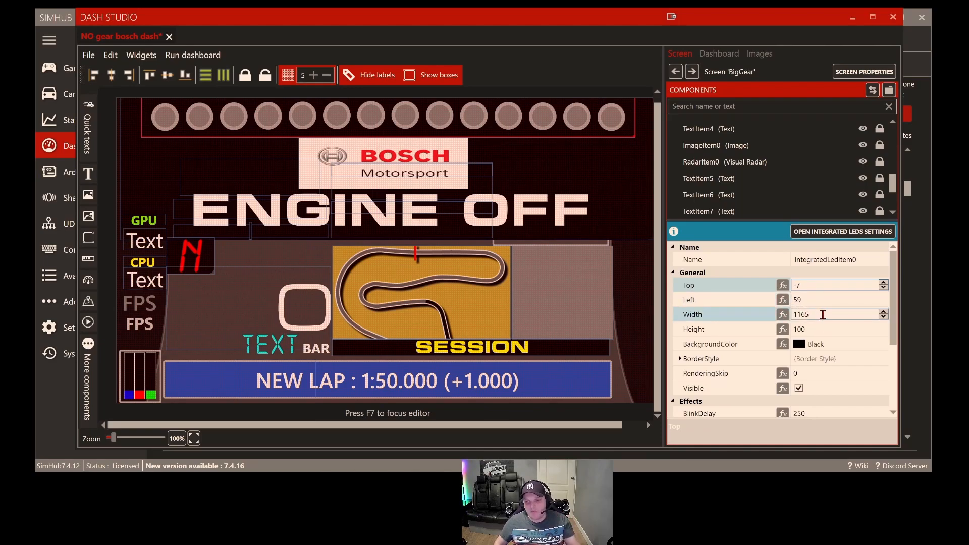
Review the LED strip's effects and LED setup properties, toggling its Vertical option on and back off.
{"action": "scroll", "coordinate": [843, 329], "scroll_direction": "down", "scroll_amount": 2}
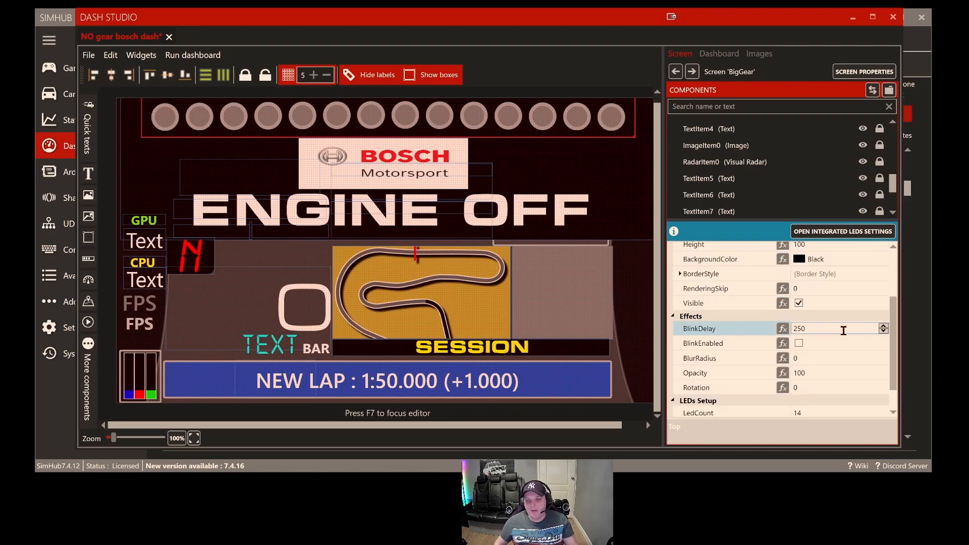
{"action": "scroll", "coordinate": [843, 329], "scroll_direction": "down", "scroll_amount": 2}
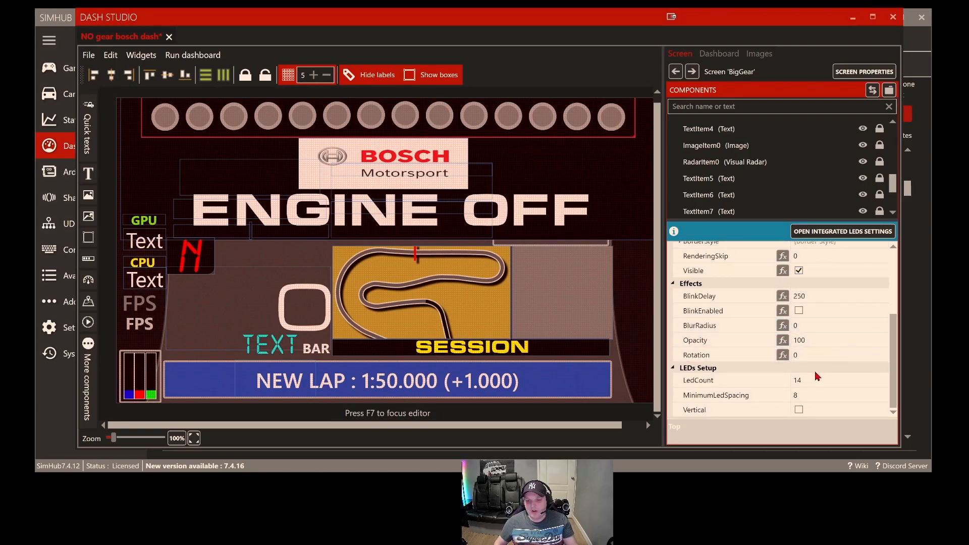
{"action": "left_click", "coordinate": [799, 410]}
{"action": "left_click", "coordinate": [798, 409]}
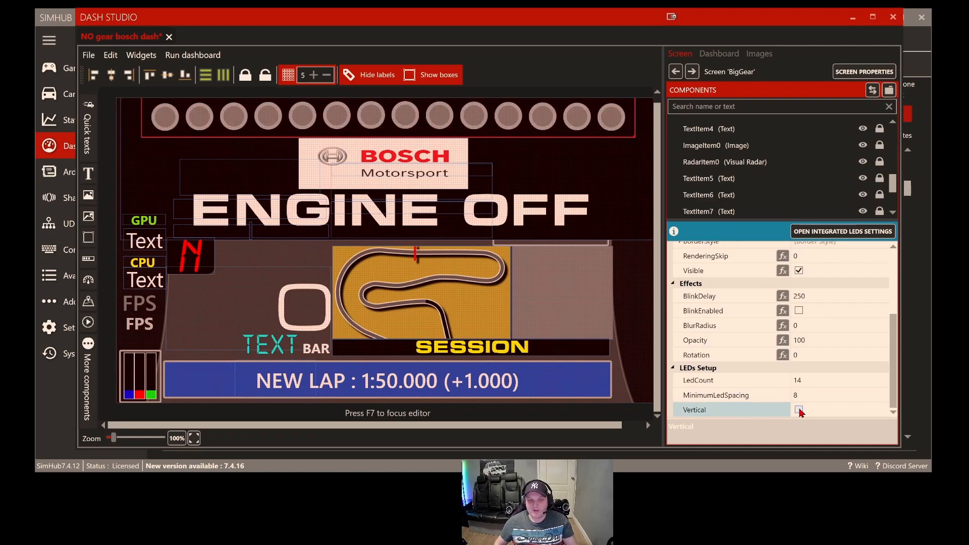
{"action": "left_click_drag", "start_coordinate": [895, 363], "coordinate": [895, 349]}
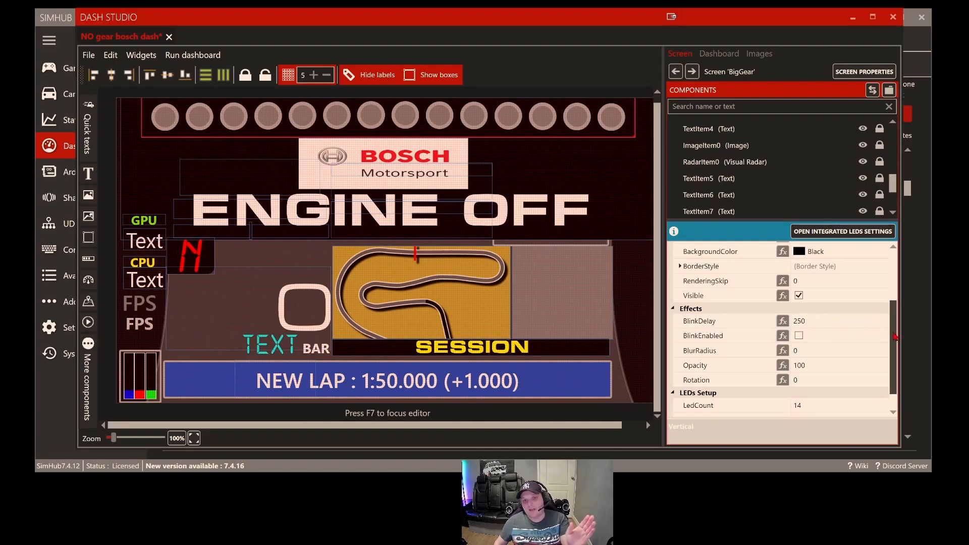
{"action": "left_click_drag", "start_coordinate": [895, 337], "coordinate": [897, 285]}
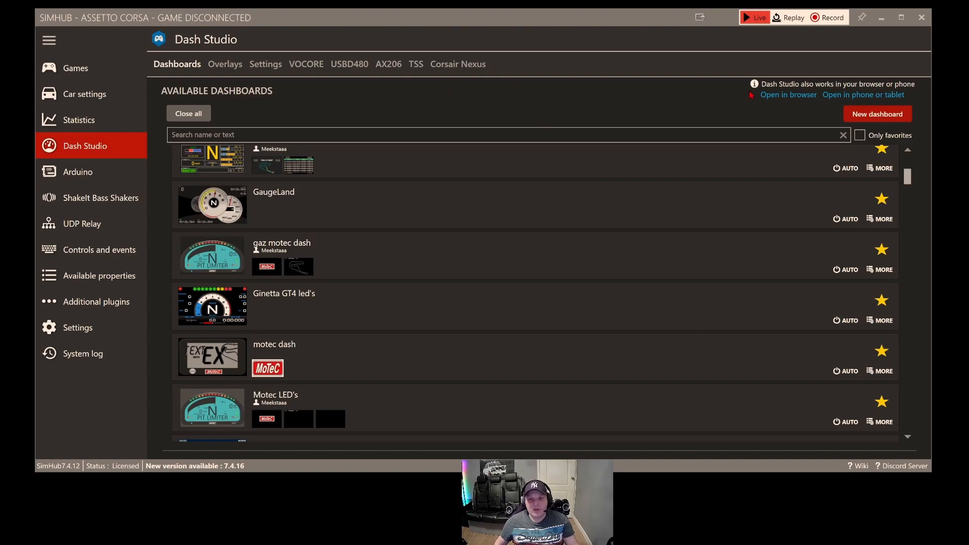
Create a new dashboard named TEST.
{"action": "left_click", "coordinate": [876, 115]}
{"action": "left_click_drag", "start_coordinate": [470, 254], "coordinate": [312, 272]}
{"action": "type", "text": "TEST"}
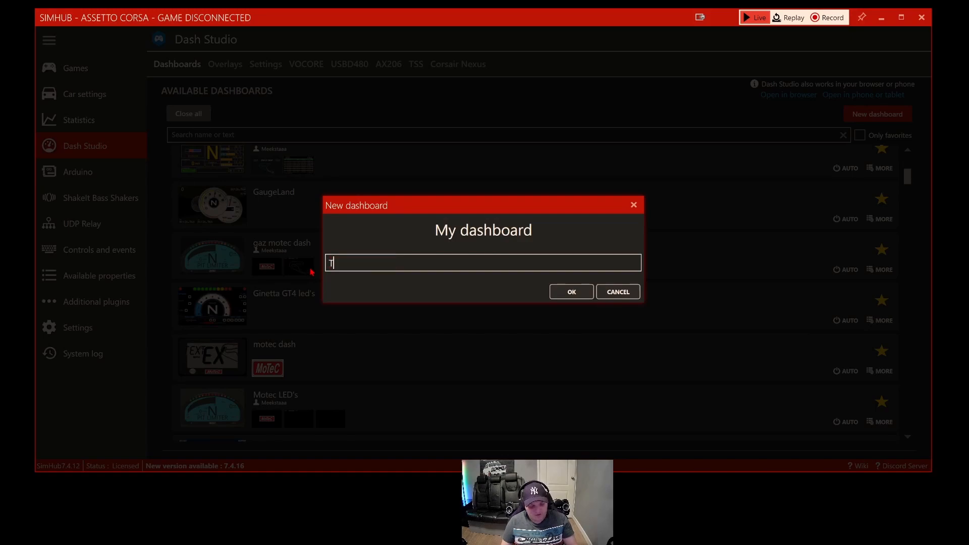
{"action": "left_click", "coordinate": [566, 294]}
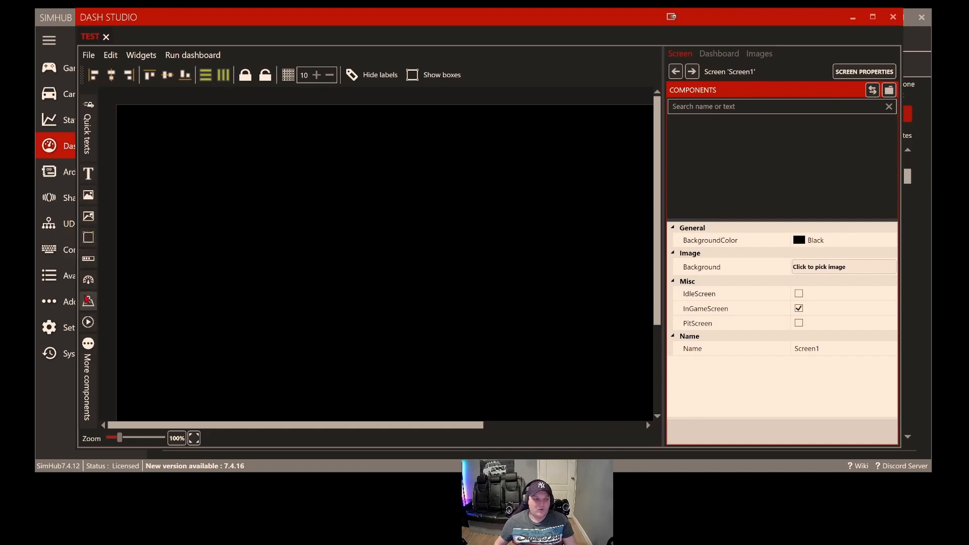
Add a text component to the empty screen and position it at about Top 216, Left 439.
{"action": "left_click", "coordinate": [92, 179]}
{"action": "left_click_drag", "start_coordinate": [161, 154], "coordinate": [425, 267]}
{"action": "left_click", "coordinate": [818, 267]}
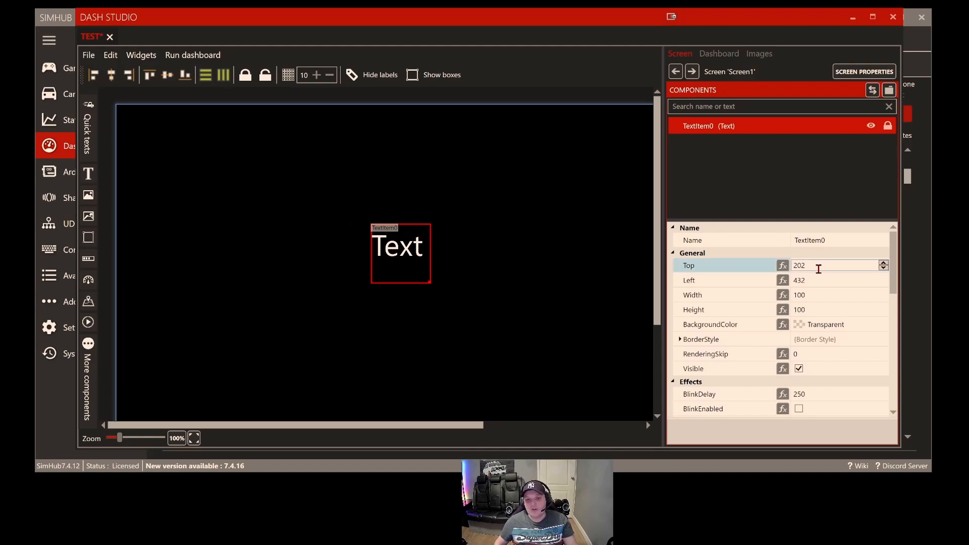
{"action": "double_click", "coordinate": [818, 267]}
{"action": "mouse_move", "coordinate": [425, 262]}
{"action": "left_mouse_down"}
{"action": "mouse_move", "coordinate": [433, 247]}
{"action": "mouse_move", "coordinate": [422, 239]}
{"action": "mouse_move", "coordinate": [433, 265]}
{"action": "mouse_move", "coordinate": [412, 266]}
{"action": "mouse_move", "coordinate": [429, 267]}
{"action": "left_mouse_up"}
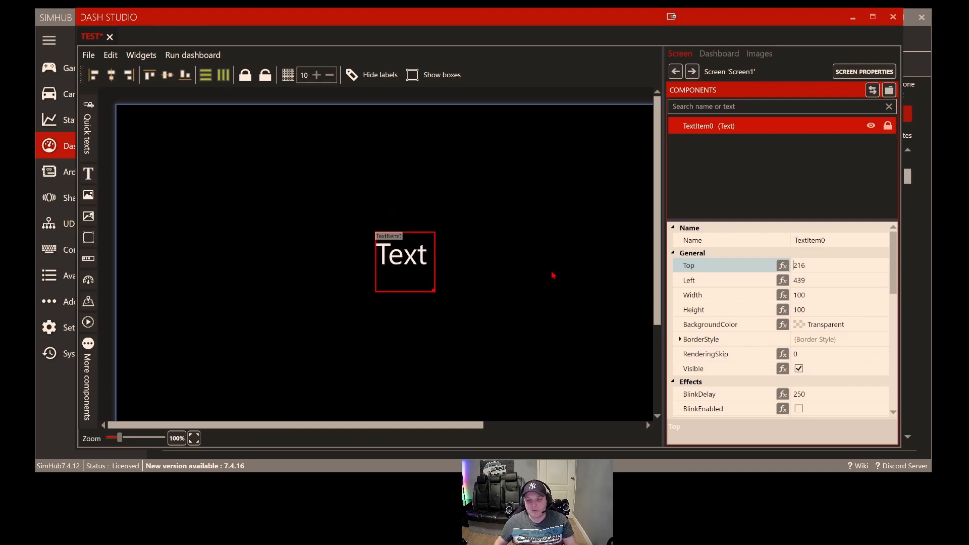
Lower the text component's Top value to 211, one unit at a time.
{"action": "left_click", "coordinate": [882, 262]}
{"action": "left_click", "coordinate": [882, 263]}
{"action": "left_click", "coordinate": [882, 263]}
{"action": "left_click", "coordinate": [883, 261]}
{"action": "left_click", "coordinate": [883, 261]}
{"action": "left_click", "coordinate": [883, 262]}
{"action": "left_click", "coordinate": [883, 261]}
{"action": "scroll", "coordinate": [884, 258], "scroll_direction": "down", "scroll_amount": 18}
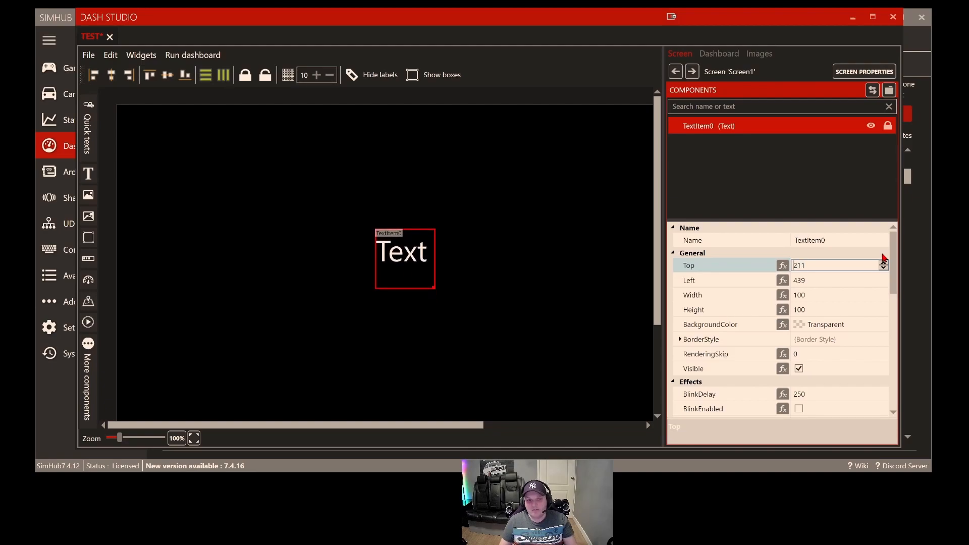
{"action": "left_click", "coordinate": [503, 266]}
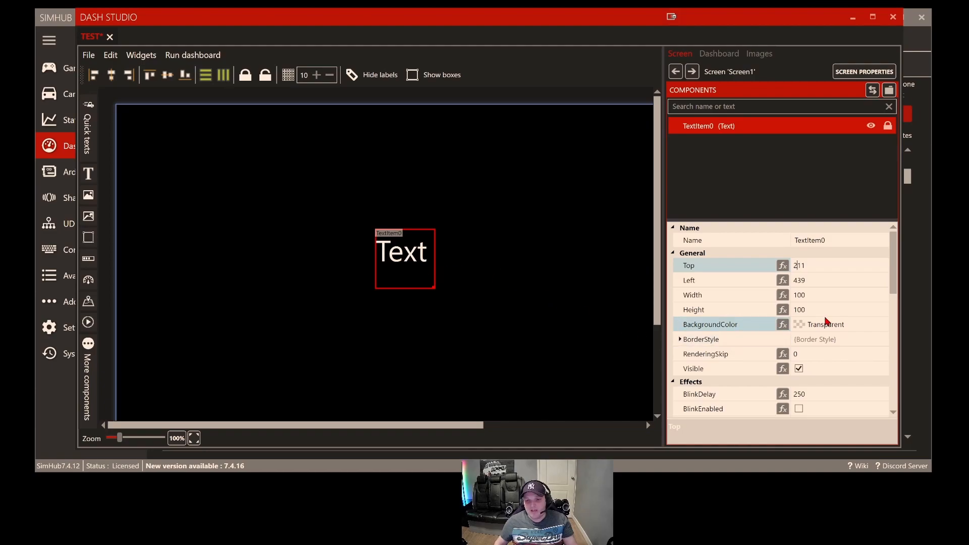
Set the text component's width and height to 500 and move it to about Top 21, Left 239.
{"action": "left_click", "coordinate": [820, 296]}
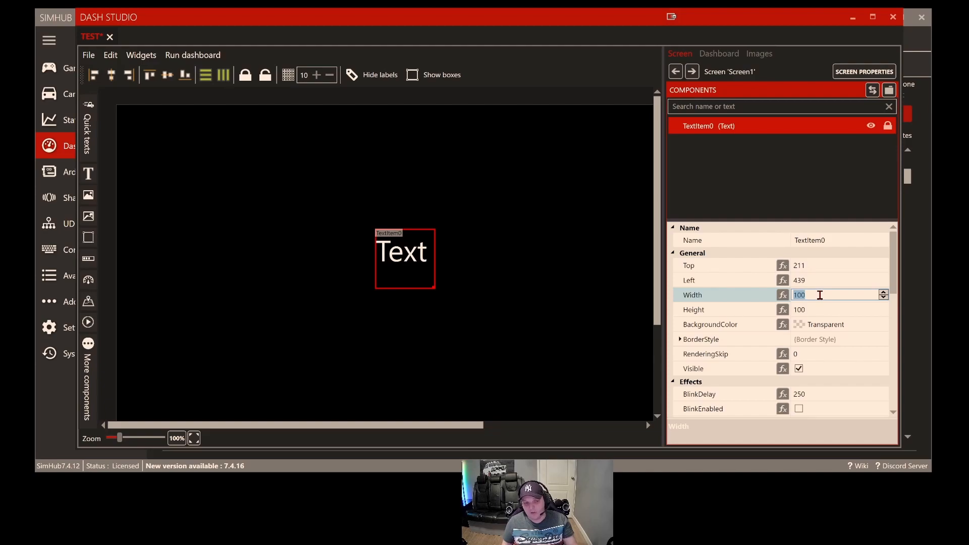
{"action": "type", "text": "500"}
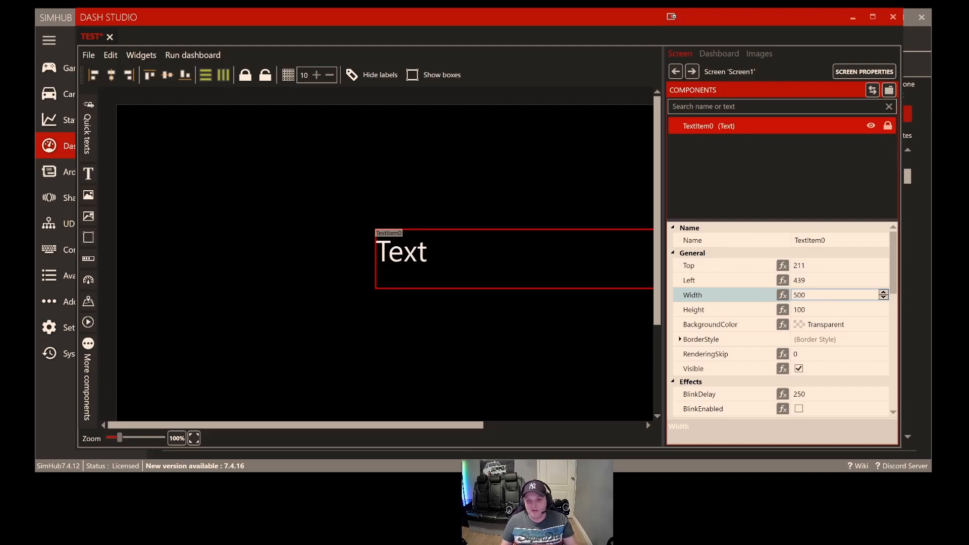
{"action": "left_click", "coordinate": [815, 310]}
{"action": "type", "text": "500"}
{"action": "left_click_drag", "start_coordinate": [549, 330], "coordinate": [431, 220]}
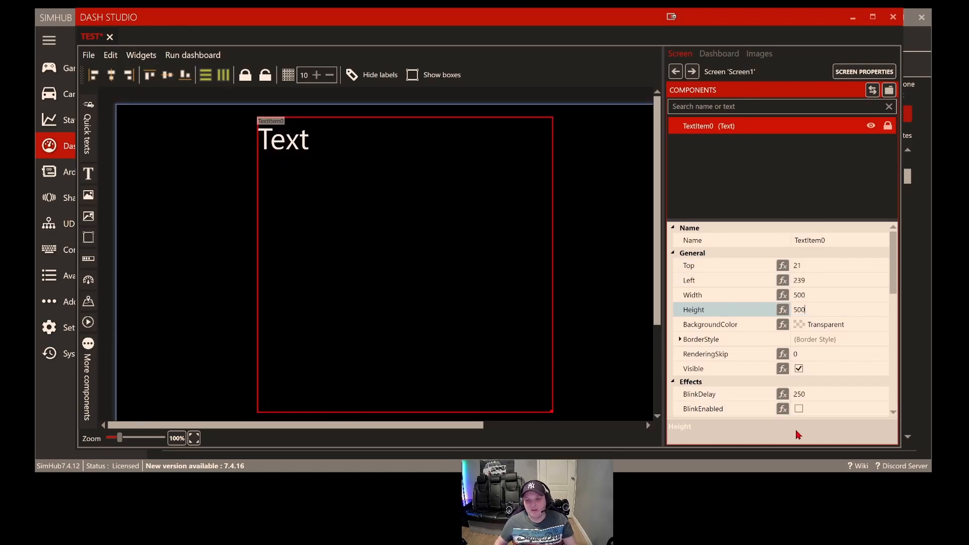
Set the text component's width and height to 250 and move it to about Top 129, Left 122.
{"action": "left_click", "coordinate": [807, 296]}
{"action": "type", "text": "250"}
{"action": "left_click", "coordinate": [808, 310]}
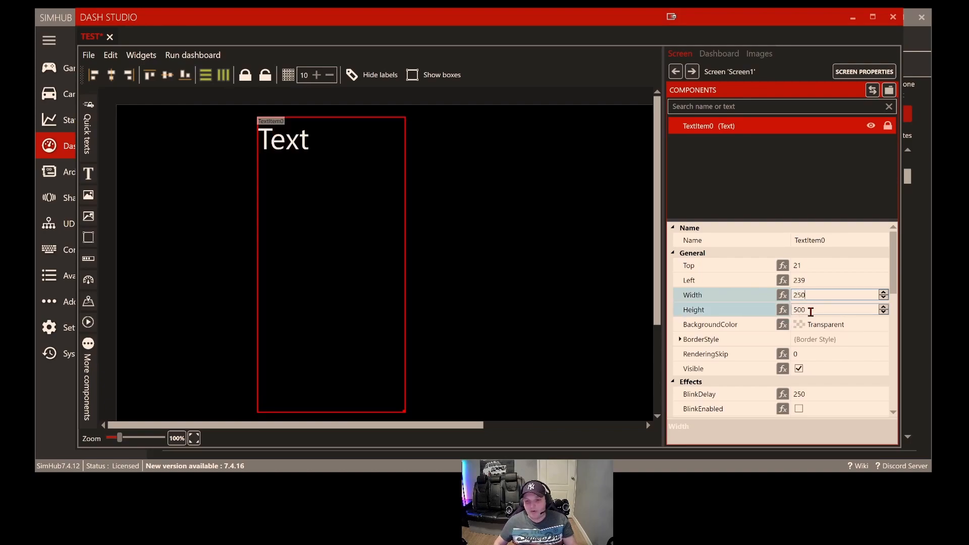
{"action": "type", "text": "250"}
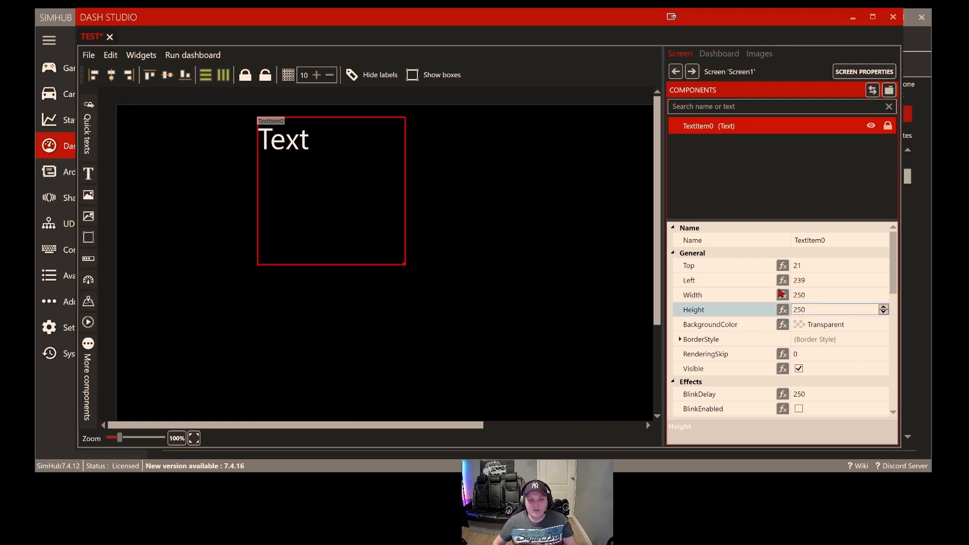
{"action": "left_click_drag", "start_coordinate": [338, 178], "coordinate": [272, 245]}
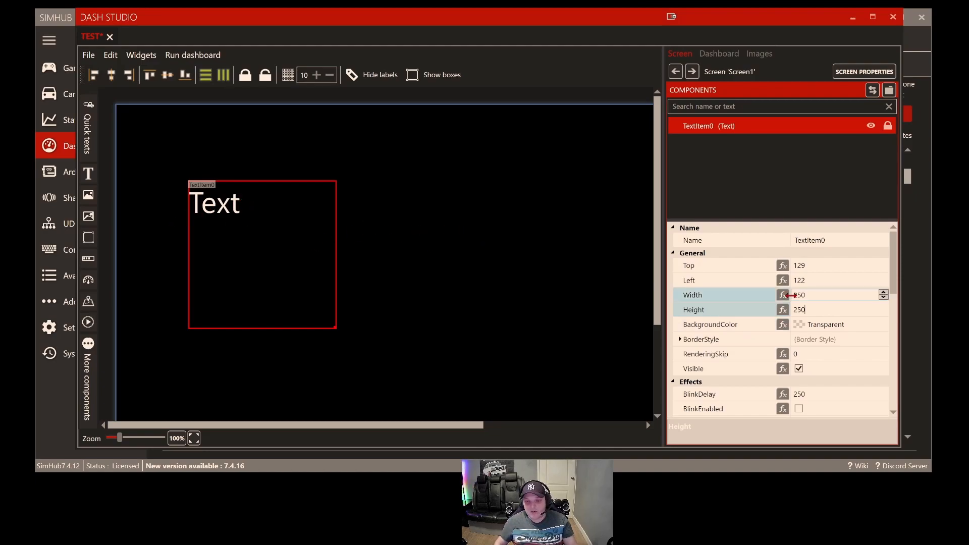
Bind the component's Text to a computed value using the GameData.Gear property.
{"action": "left_click_drag", "start_coordinate": [895, 247], "coordinate": [896, 326]}
{"action": "left_click", "coordinate": [782, 356]}
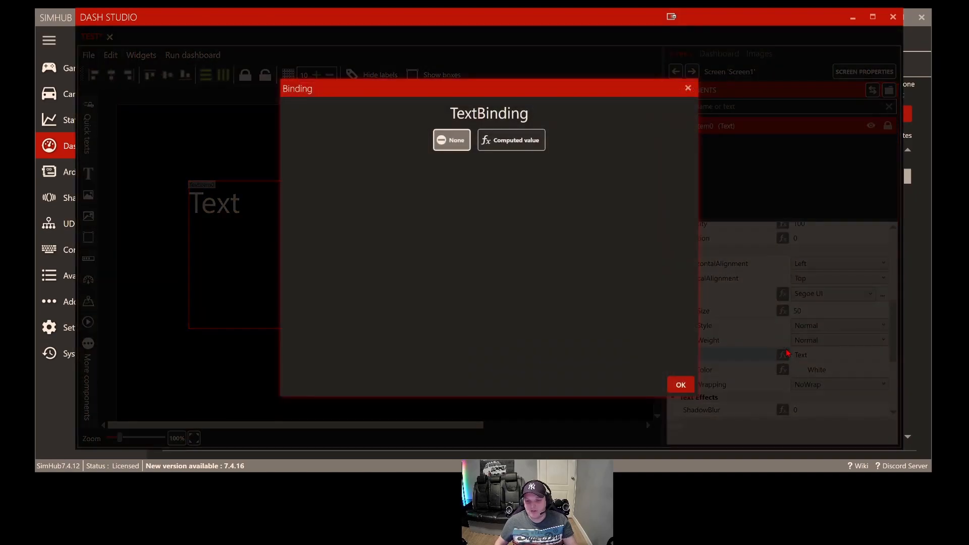
{"action": "left_click", "coordinate": [511, 141]}
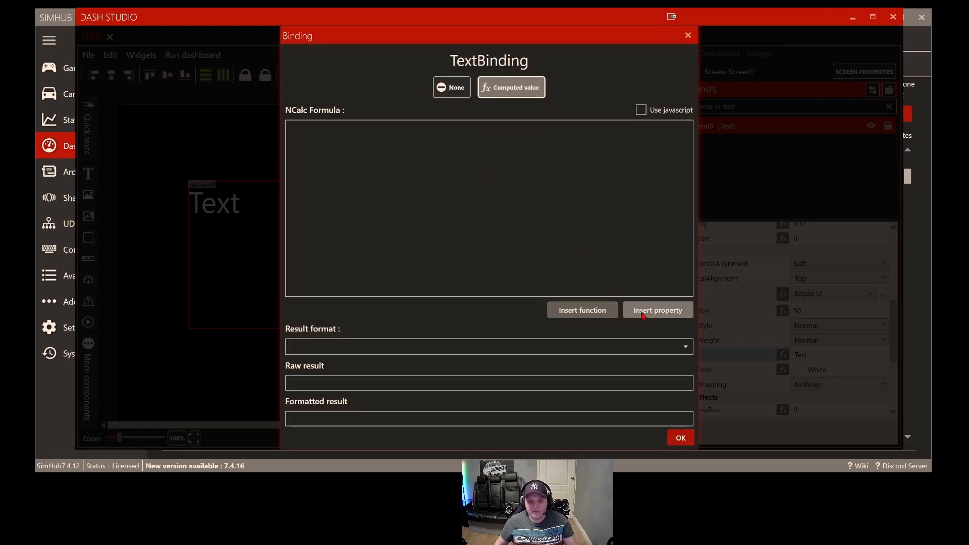
{"action": "left_click", "coordinate": [656, 310]}
{"action": "left_click", "coordinate": [387, 78]}
{"action": "type", "text": "gear"}
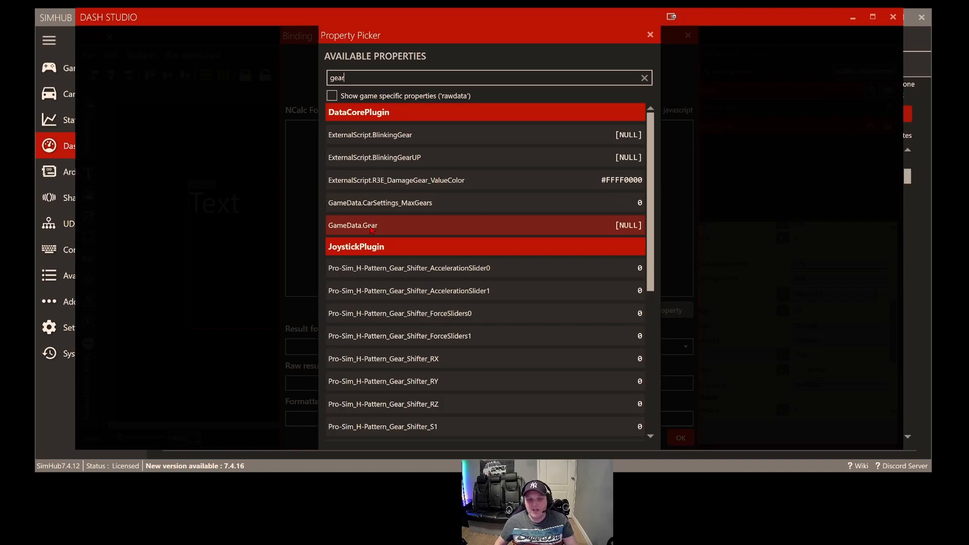
{"action": "double_click", "coordinate": [369, 228]}
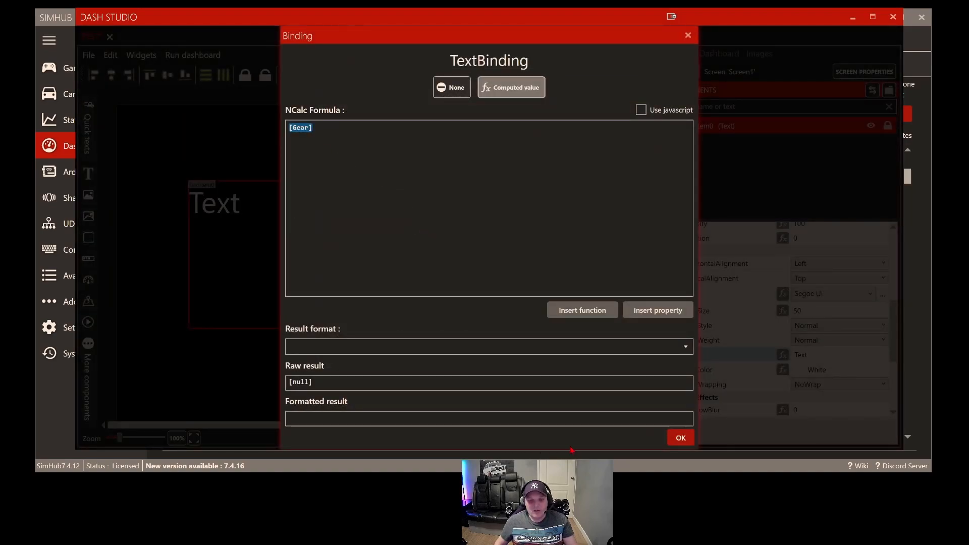
{"action": "left_click", "coordinate": [685, 439]}
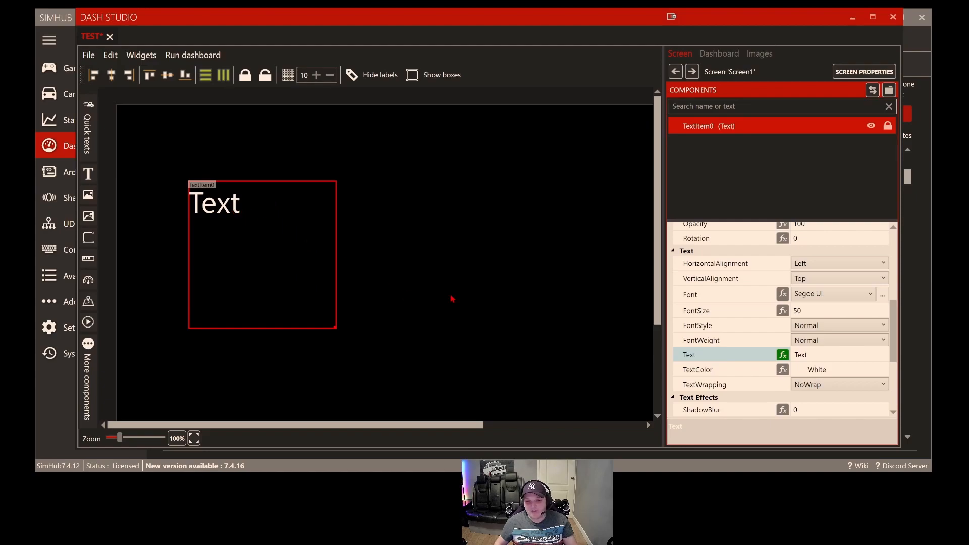
Set the text's horizontal and vertical alignment to Center.
{"action": "left_click", "coordinate": [803, 358]}
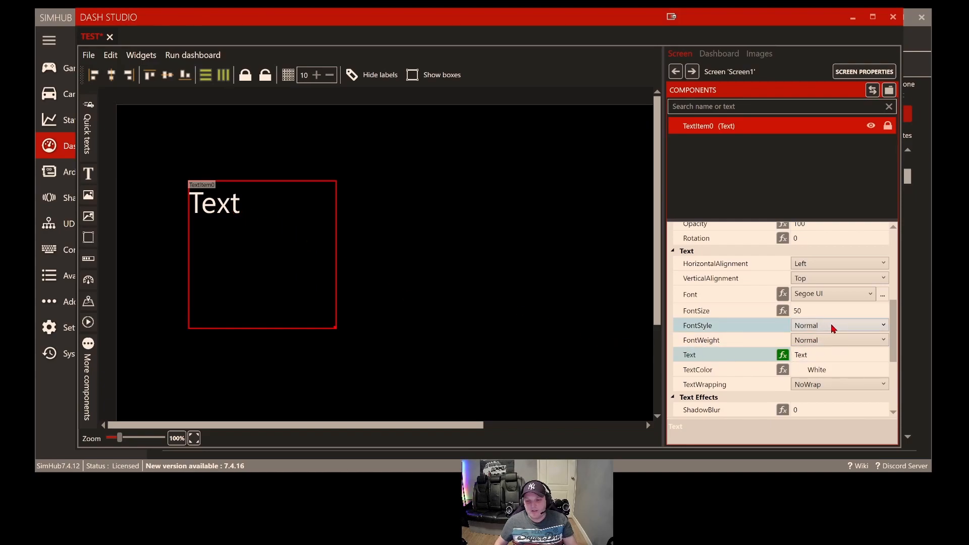
{"action": "left_click", "coordinate": [833, 263]}
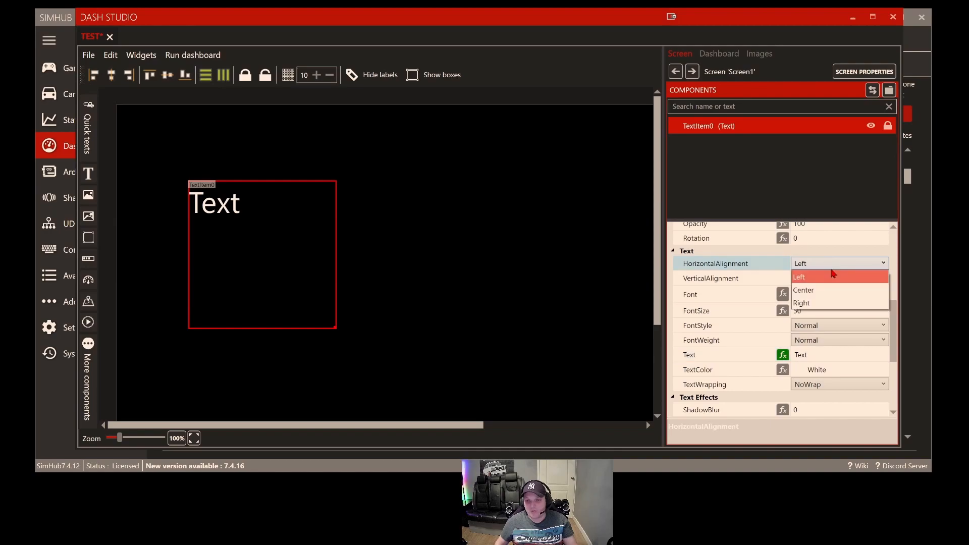
{"action": "left_click", "coordinate": [828, 292]}
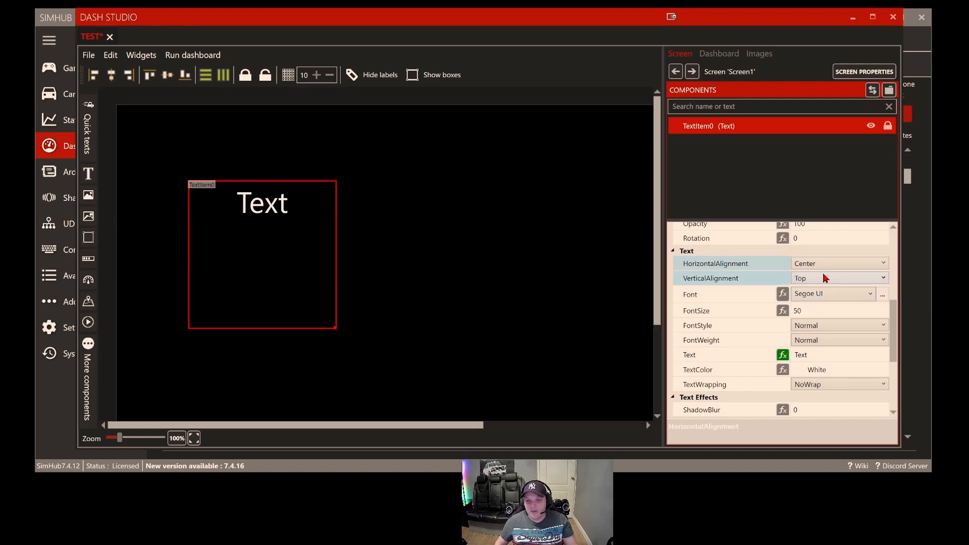
{"action": "left_click", "coordinate": [823, 278]}
{"action": "left_click", "coordinate": [817, 306]}
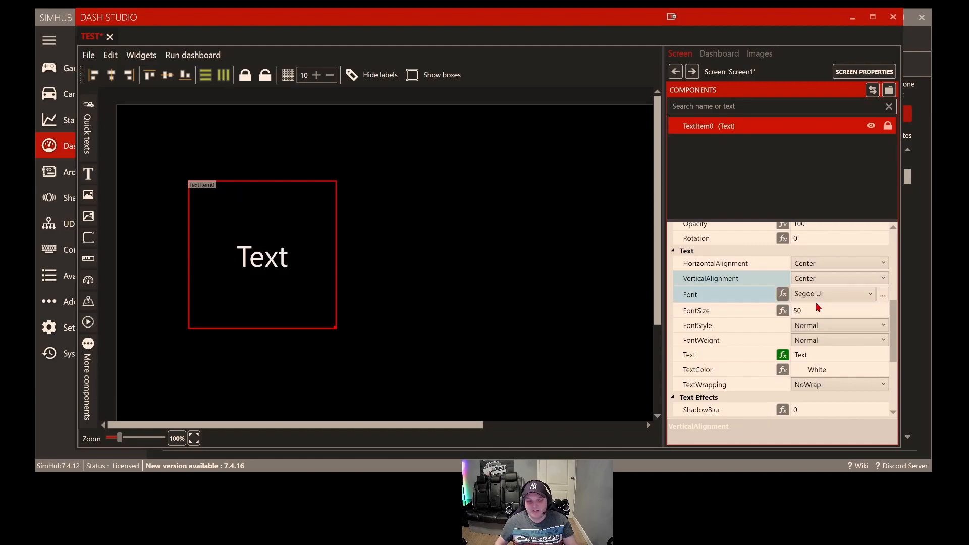
Increase the text's font size in single units, and set it to 100.
{"action": "left_click_drag", "start_coordinate": [893, 315], "coordinate": [893, 315]}
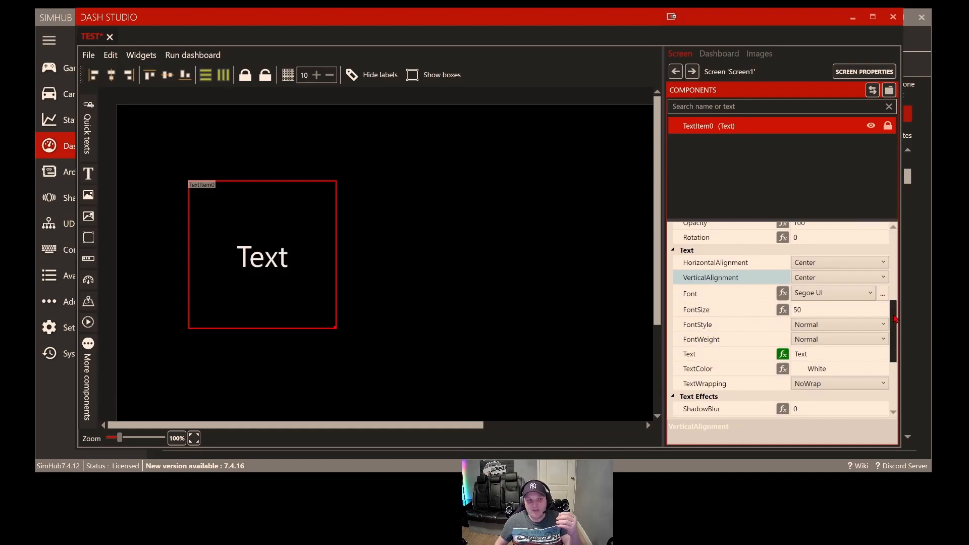
{"action": "left_click_drag", "start_coordinate": [893, 315], "coordinate": [897, 329]}
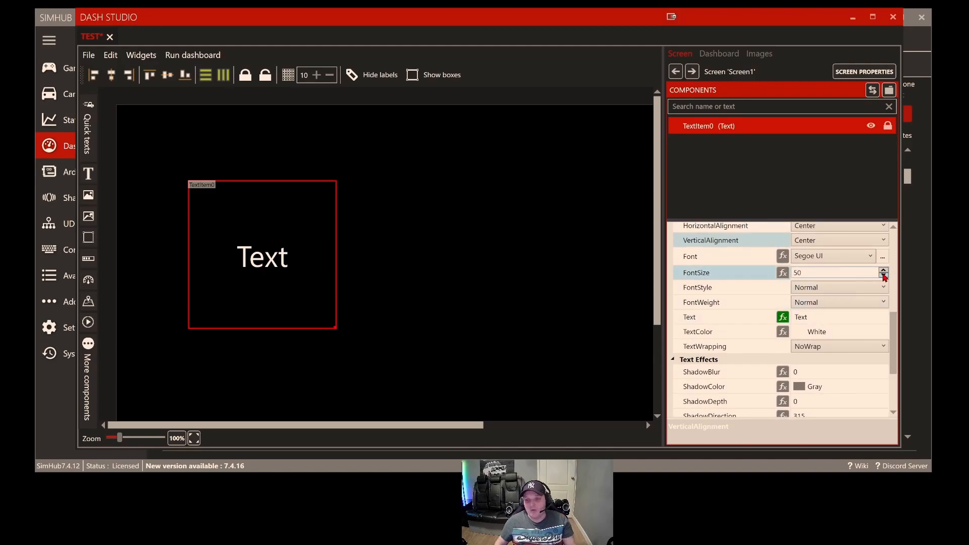
{"action": "left_click", "coordinate": [884, 271]}
{"action": "left_click", "coordinate": [884, 272]}
{"action": "left_click", "coordinate": [884, 271]}
{"action": "left_click", "coordinate": [883, 271]}
{"action": "left_click", "coordinate": [883, 271]}
{"action": "left_click", "coordinate": [884, 271]}
{"action": "left_click", "coordinate": [883, 272]}
{"action": "left_click", "coordinate": [883, 271]}
{"action": "left_click", "coordinate": [883, 271]}
{"action": "double_click", "coordinate": [806, 275]}
{"action": "type", "text": "100"}
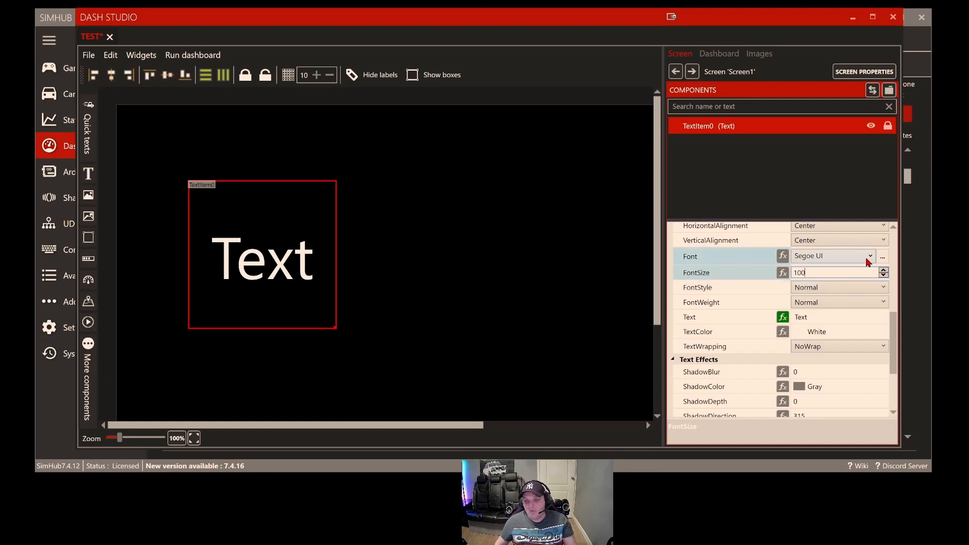
Change the component's placeholder text to N and enlarge its font size, trying 300 and settling on 280.
{"action": "left_click", "coordinate": [828, 317]}
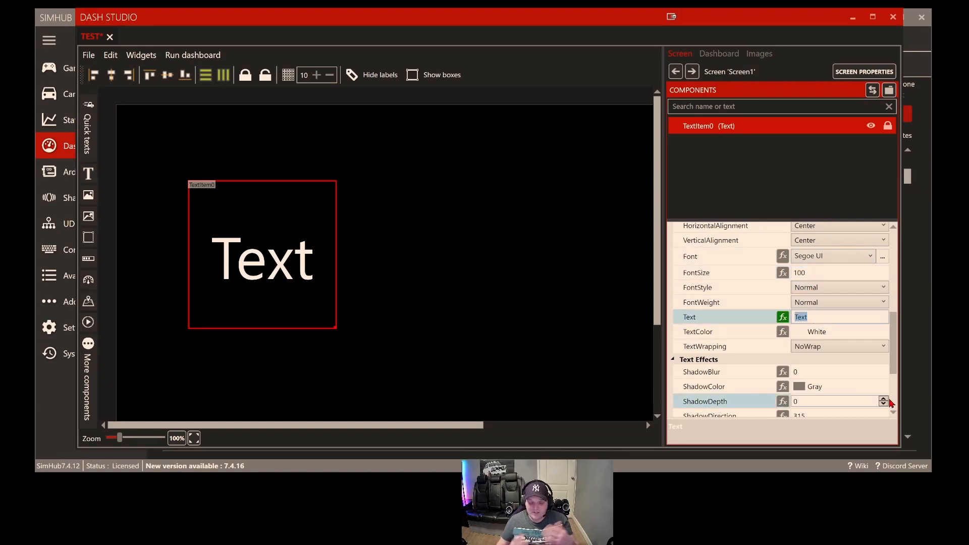
{"action": "type", "text": "n"}
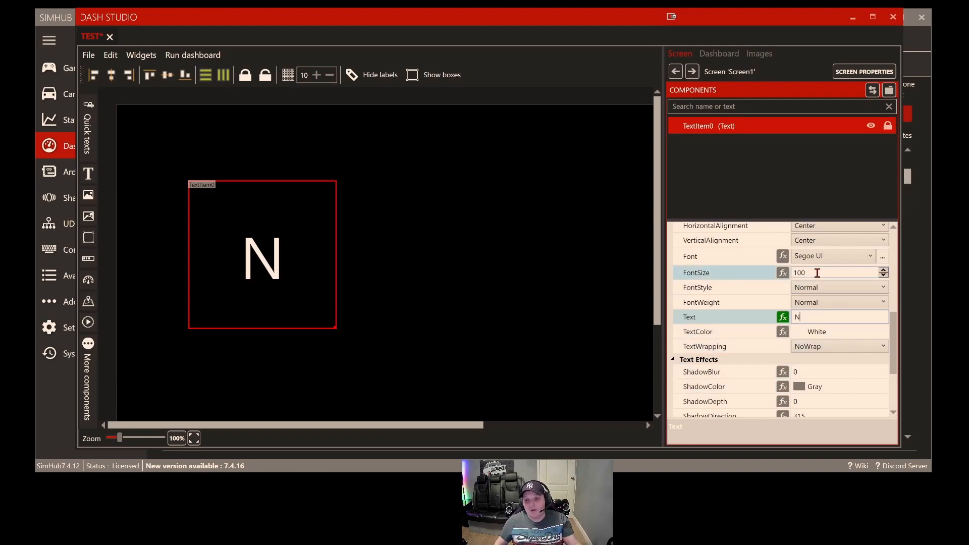
{"action": "left_click_drag", "start_coordinate": [817, 273], "coordinate": [790, 272]}
{"action": "type", "text": "300"}
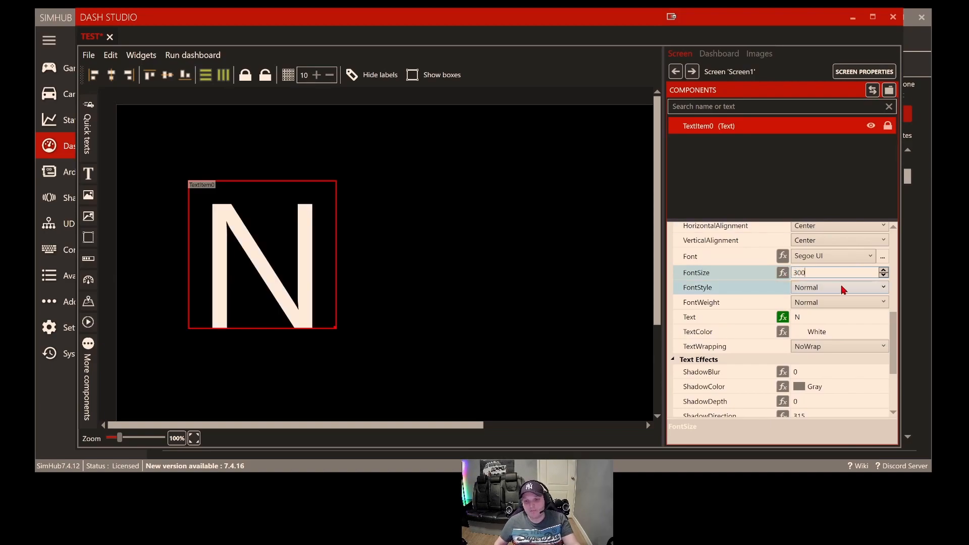
{"action": "key", "text": "BackSpace"}
{"action": "key", "text": "BackSpace"}
{"action": "key", "text": "BackSpace"}
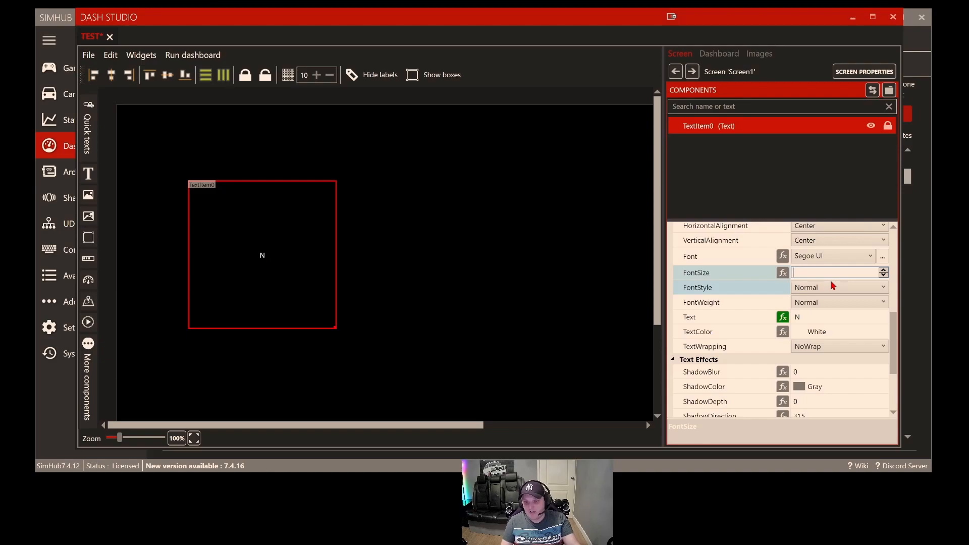
{"action": "type", "text": "280"}
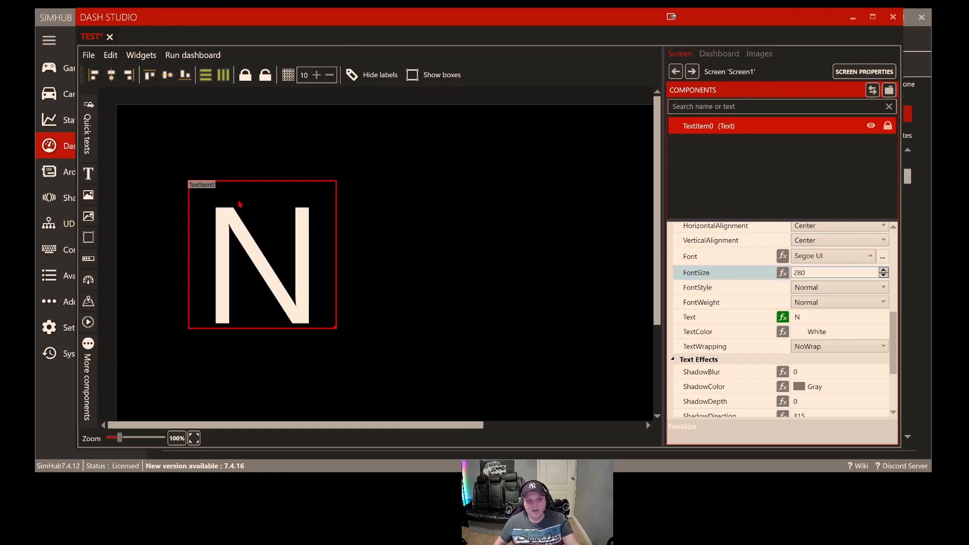
{"action": "left_click_drag", "start_coordinate": [889, 333], "coordinate": [885, 252]}
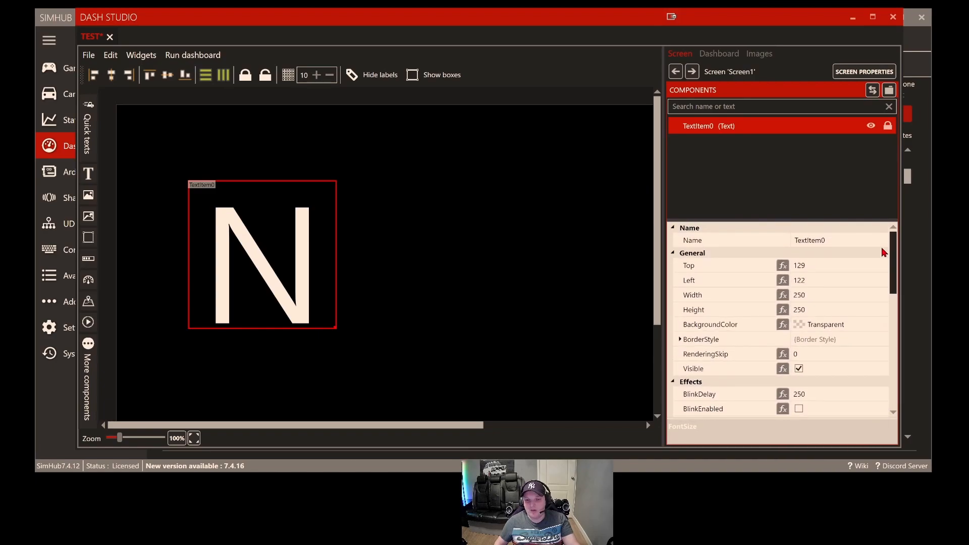
Increase the gear text component's height in single units to 280.
{"action": "left_click", "coordinate": [852, 309]}
{"action": "left_click", "coordinate": [883, 306]}
{"action": "left_click", "coordinate": [883, 307]}
{"action": "left_click", "coordinate": [883, 307]}
{"action": "left_click", "coordinate": [883, 306]}
{"action": "left_click", "coordinate": [883, 307]}
{"action": "left_click", "coordinate": [882, 306]}
{"action": "left_click", "coordinate": [884, 308]}
{"action": "left_click", "coordinate": [883, 307]}
{"action": "left_click", "coordinate": [884, 307]}
{"action": "left_click", "coordinate": [884, 308]}
{"action": "left_click", "coordinate": [884, 307]}
{"action": "left_click", "coordinate": [884, 307]}
{"action": "left_click", "coordinate": [884, 308]}
{"action": "left_click", "coordinate": [884, 308]}
{"action": "left_click", "coordinate": [884, 307]}
{"action": "left_click", "coordinate": [884, 307]}
{"action": "left_click", "coordinate": [883, 307]}
{"action": "left_click", "coordinate": [884, 307]}
{"action": "left_click", "coordinate": [884, 308]}
{"action": "left_click", "coordinate": [883, 307]}
{"action": "left_click", "coordinate": [884, 308]}
{"action": "left_click", "coordinate": [884, 307]}
{"action": "left_click", "coordinate": [884, 307]}
{"action": "left_click", "coordinate": [884, 308]}
{"action": "left_click", "coordinate": [884, 307]}
{"action": "left_click", "coordinate": [884, 307]}
{"action": "left_click", "coordinate": [884, 307]}
{"action": "left_click", "coordinate": [884, 307]}
{"action": "left_click", "coordinate": [884, 307]}
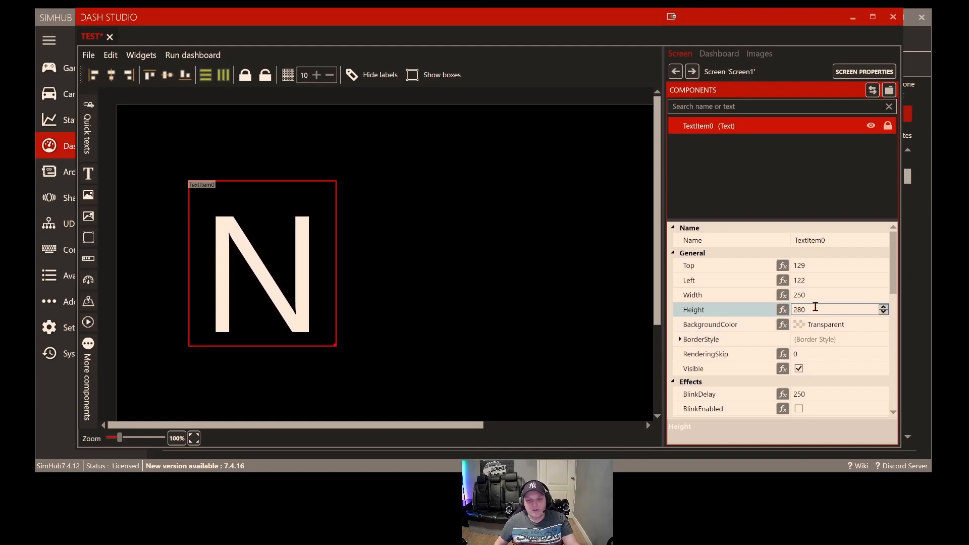
Try the Italic font style on the gear text and return it to Normal.
{"action": "left_click_drag", "start_coordinate": [901, 292], "coordinate": [903, 317]}
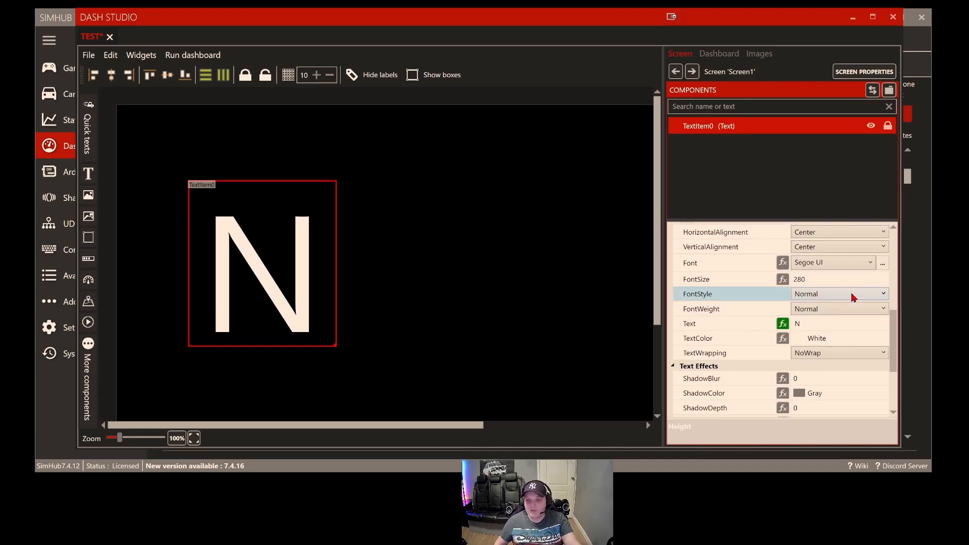
{"action": "left_click", "coordinate": [852, 297]}
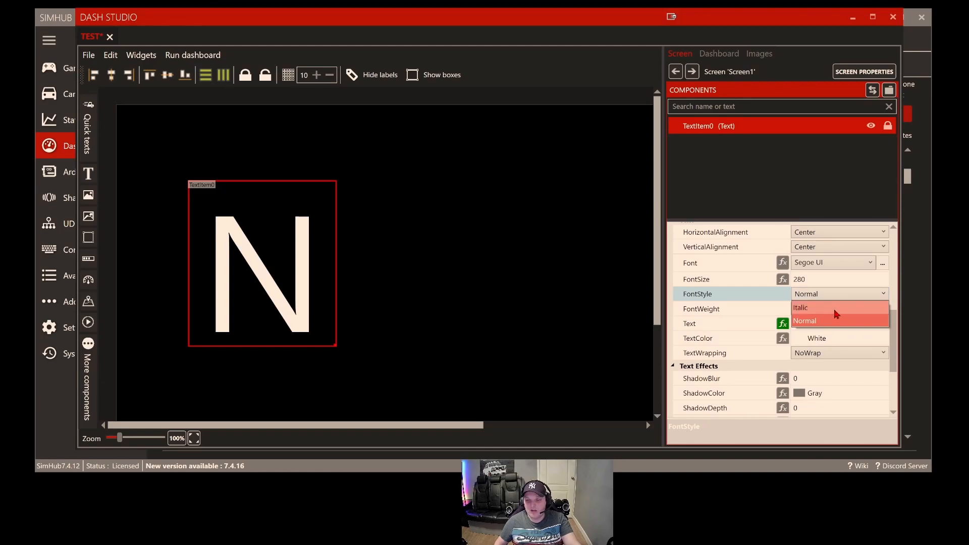
{"action": "left_click", "coordinate": [839, 307]}
{"action": "left_click", "coordinate": [836, 298]}
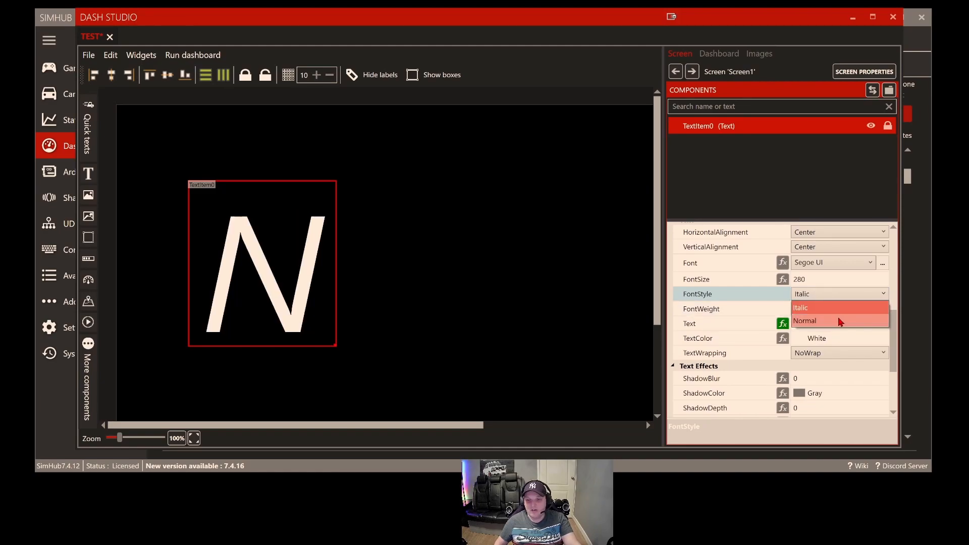
{"action": "left_click", "coordinate": [839, 320]}
Try the Bold font weight on the gear text and settle on ExtraBold.
{"action": "left_click", "coordinate": [834, 309]}
{"action": "left_click", "coordinate": [840, 335]}
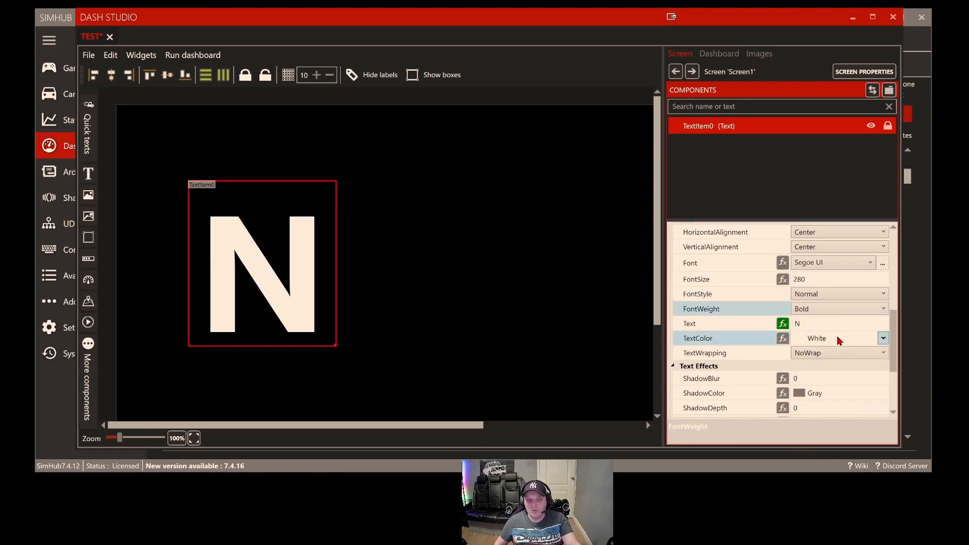
{"action": "left_click", "coordinate": [831, 309]}
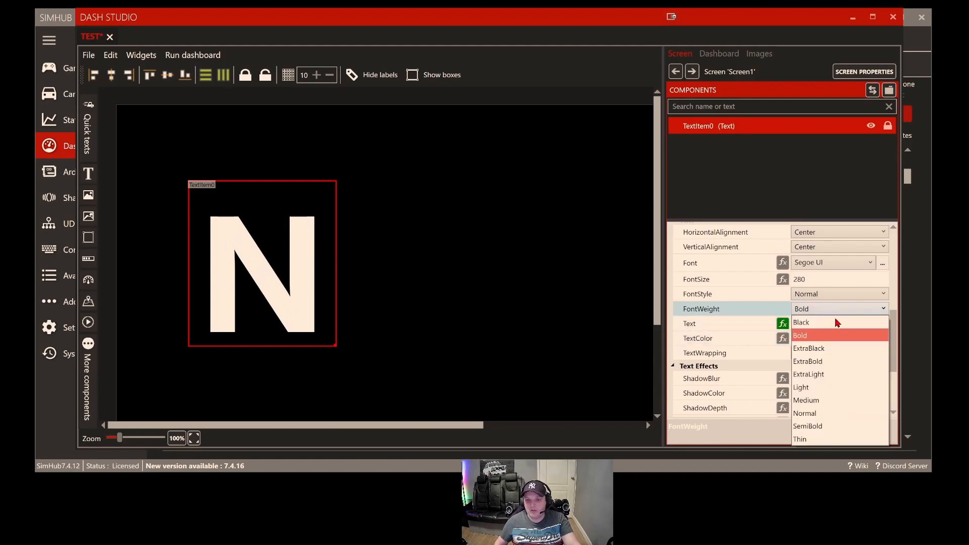
{"action": "left_click", "coordinate": [833, 361]}
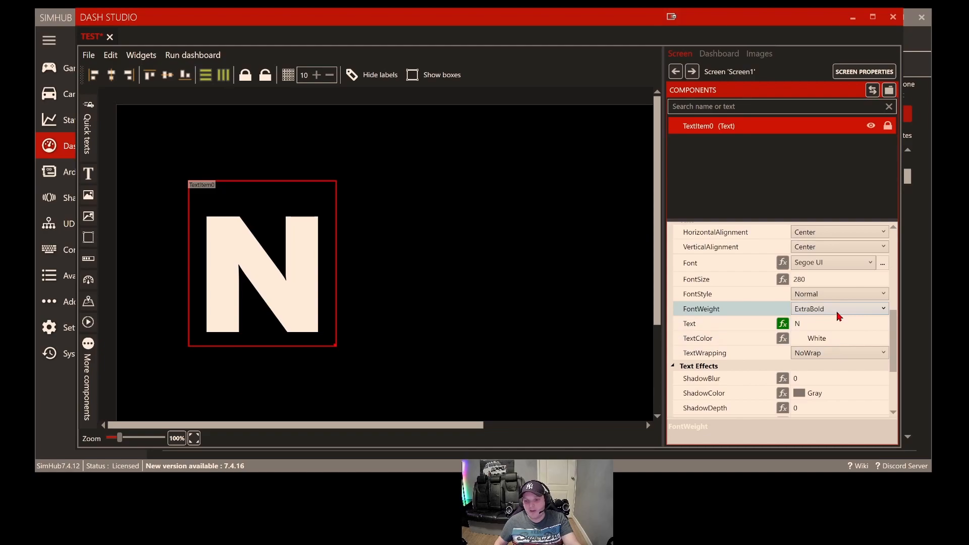
Try the SimSun font on the gear text, and change the font to LCDMono.
{"action": "left_click", "coordinate": [825, 261]}
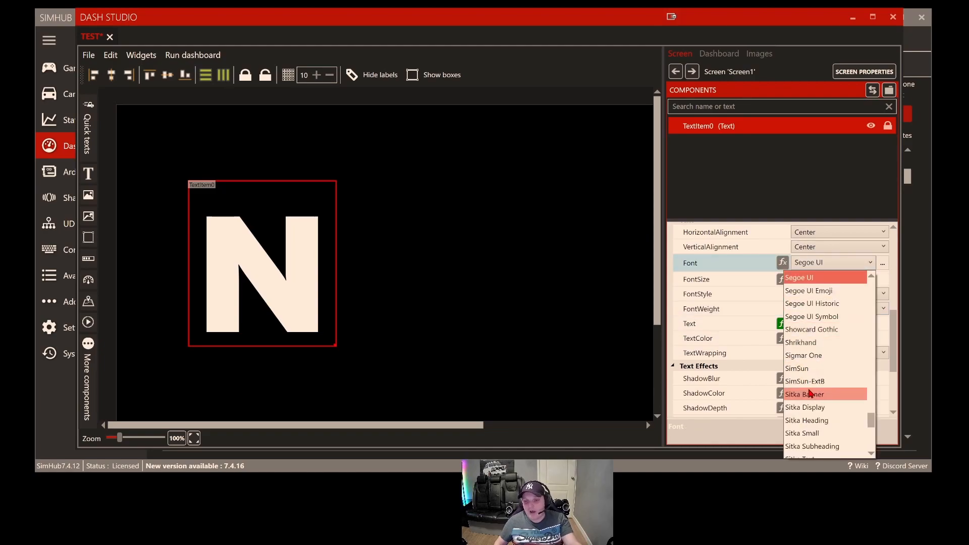
{"action": "left_click", "coordinate": [804, 368]}
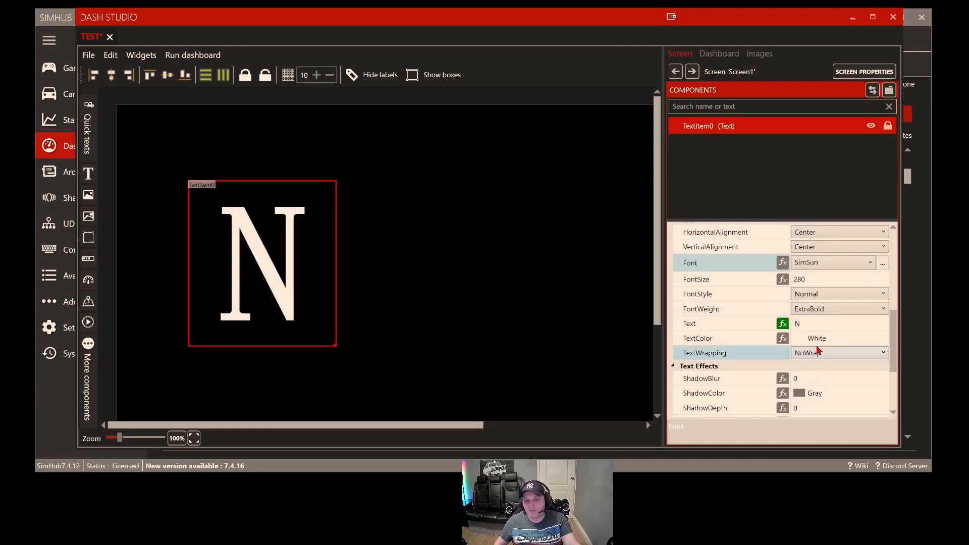
{"action": "left_click", "coordinate": [826, 271]}
{"action": "left_click_drag", "start_coordinate": [872, 427], "coordinate": [875, 367]}
{"action": "left_click", "coordinate": [807, 316]}
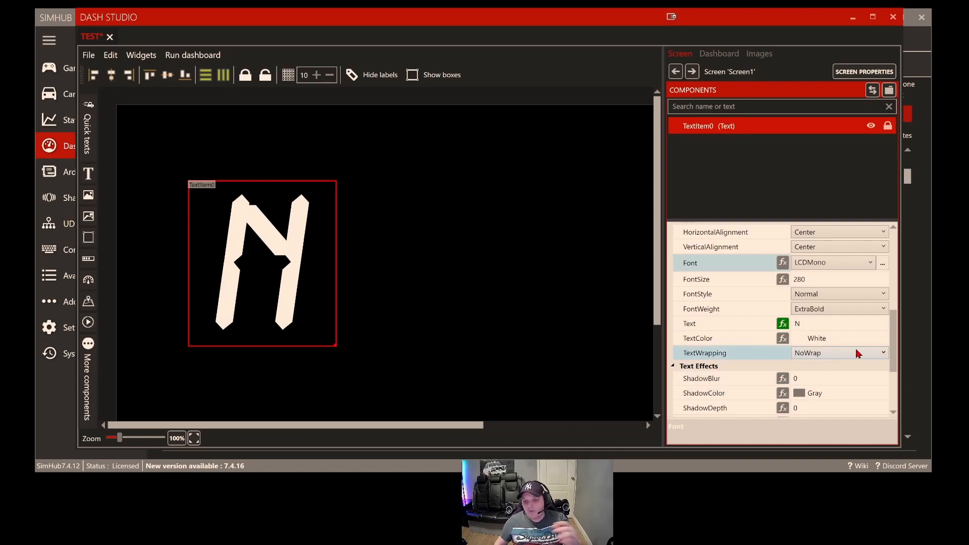
Set the gear text's color to Red from the standard colors.
{"action": "left_click_drag", "start_coordinate": [893, 329], "coordinate": [896, 351]}
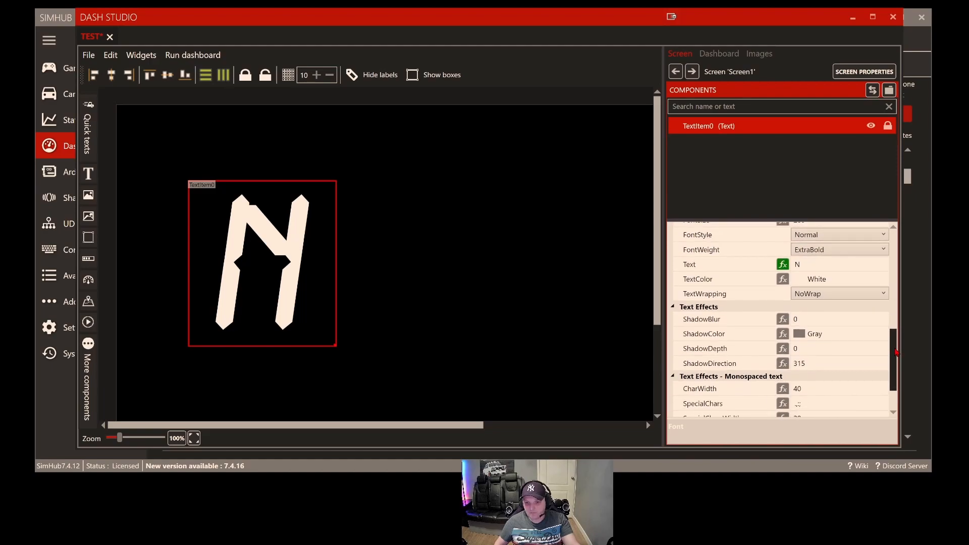
{"action": "left_click", "coordinate": [819, 288]}
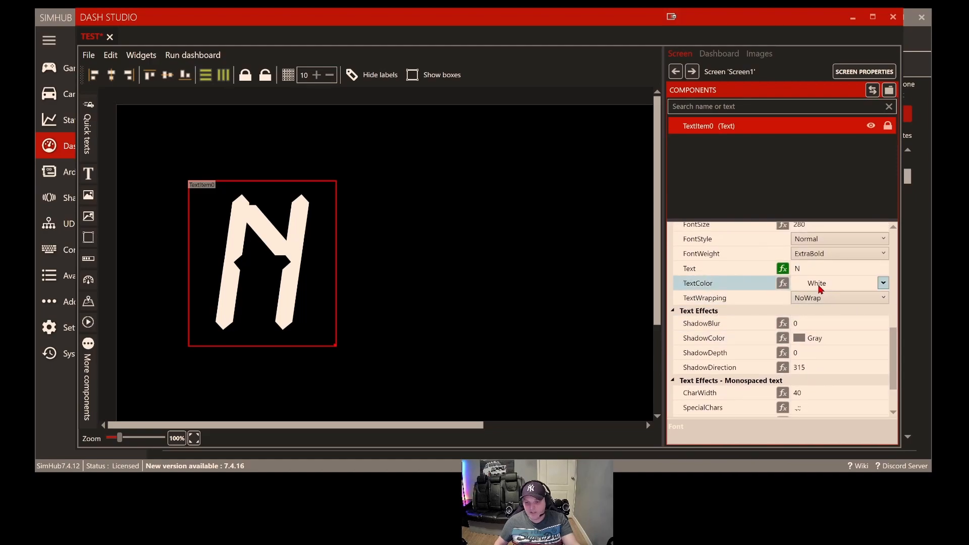
{"action": "left_click", "coordinate": [878, 285]}
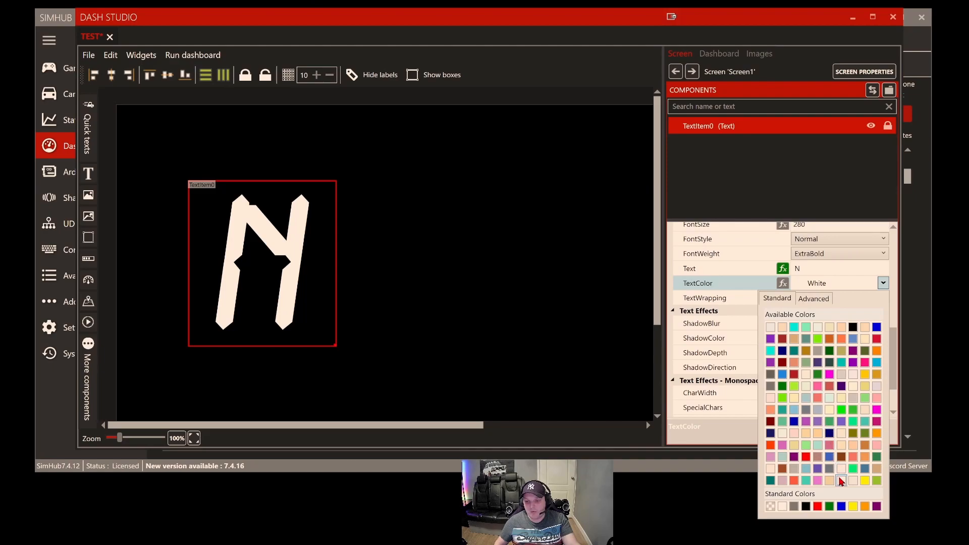
{"action": "left_click", "coordinate": [817, 506]}
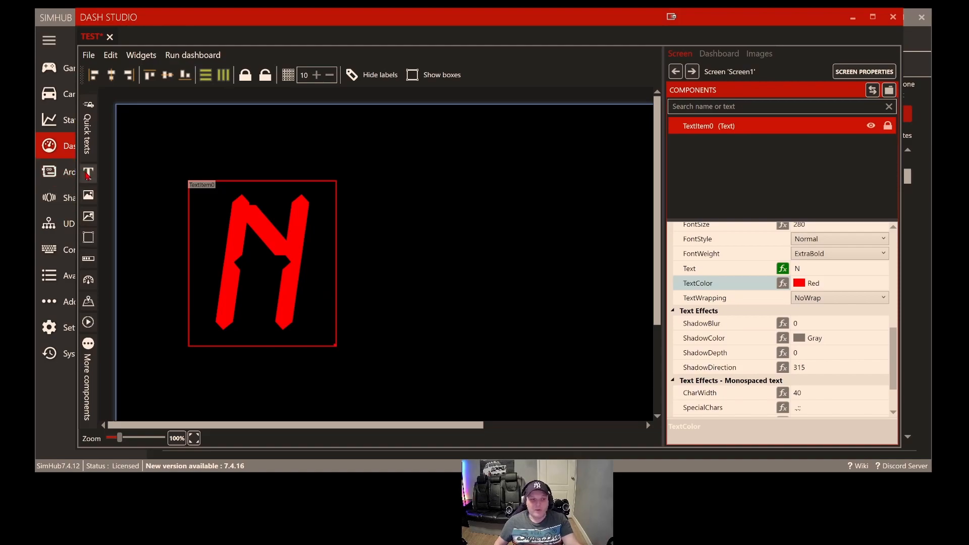
Add a second text component to the right of the gear indicator, at about Top 215 and Left 491.
{"action": "left_click", "coordinate": [88, 174]}
{"action": "left_click_drag", "start_coordinate": [135, 145], "coordinate": [419, 265]}
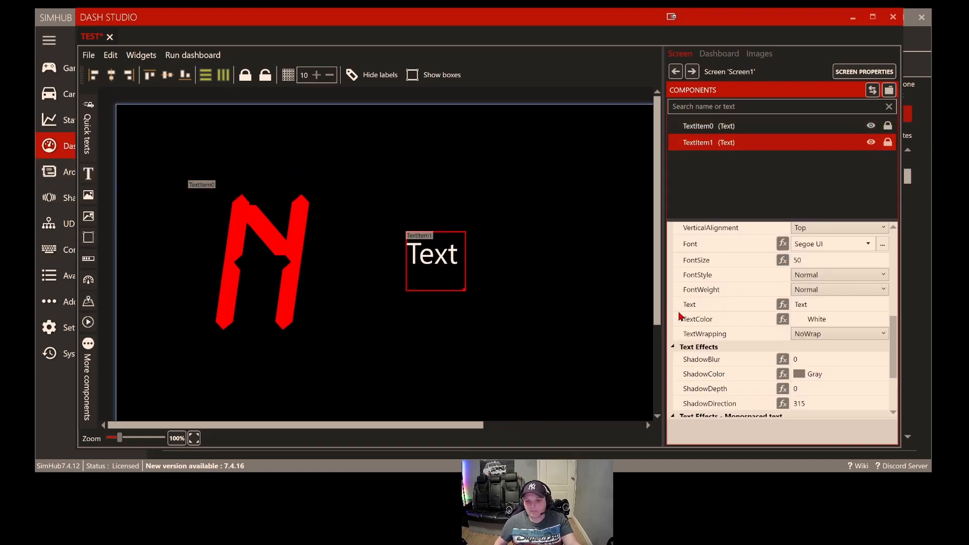
Set the new text component's width to 400 and height to 200, and move it to about Top 172, Left 437.
{"action": "scroll", "coordinate": [853, 275], "scroll_direction": "up", "scroll_amount": 10}
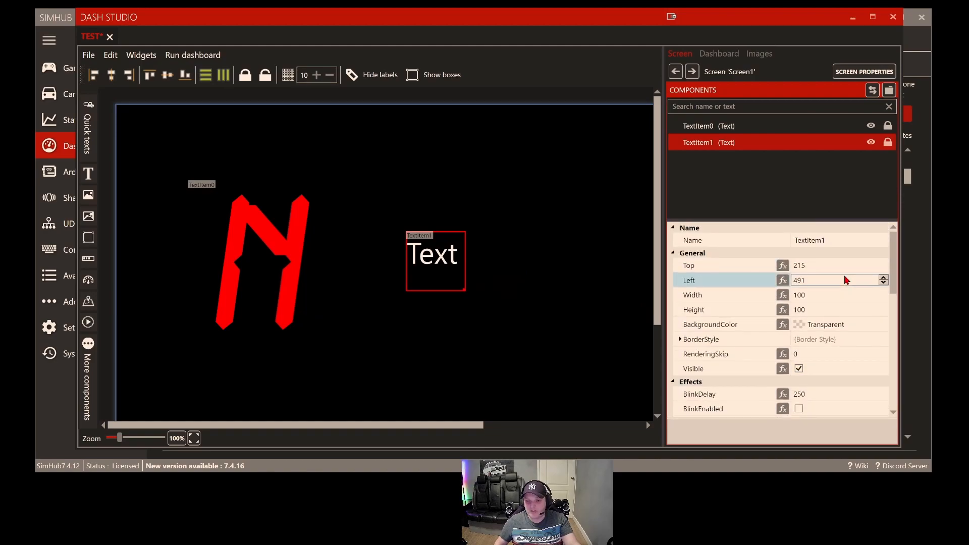
{"action": "left_click", "coordinate": [817, 295]}
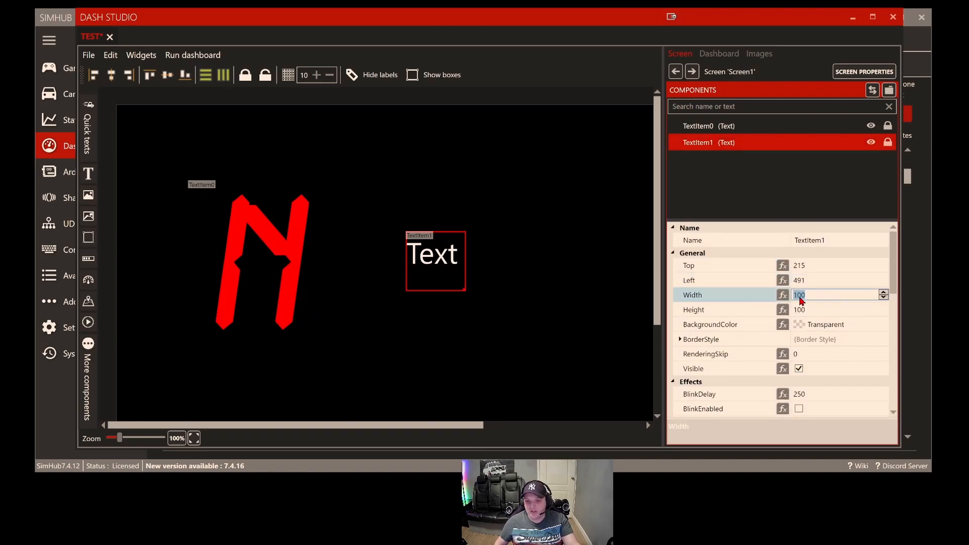
{"action": "type", "text": "400"}
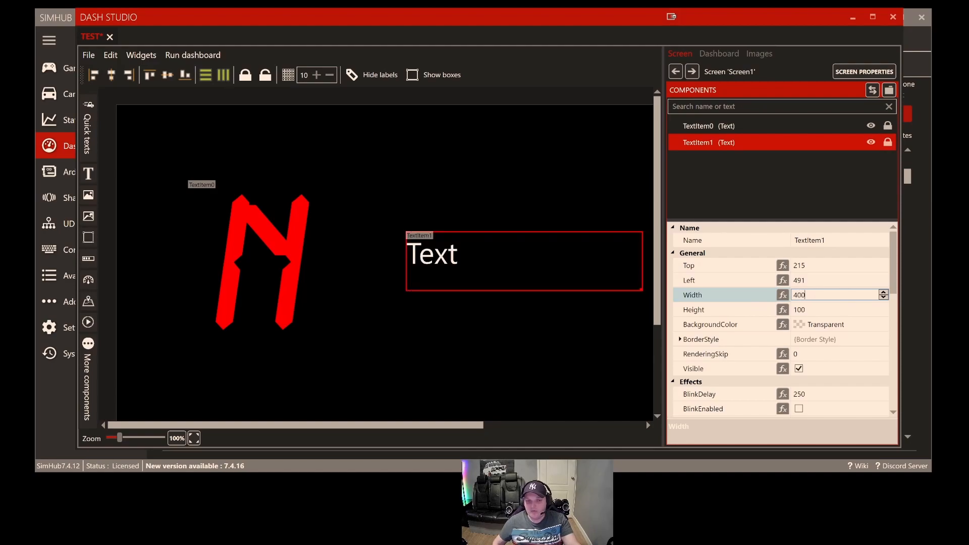
{"action": "left_click", "coordinate": [816, 311]}
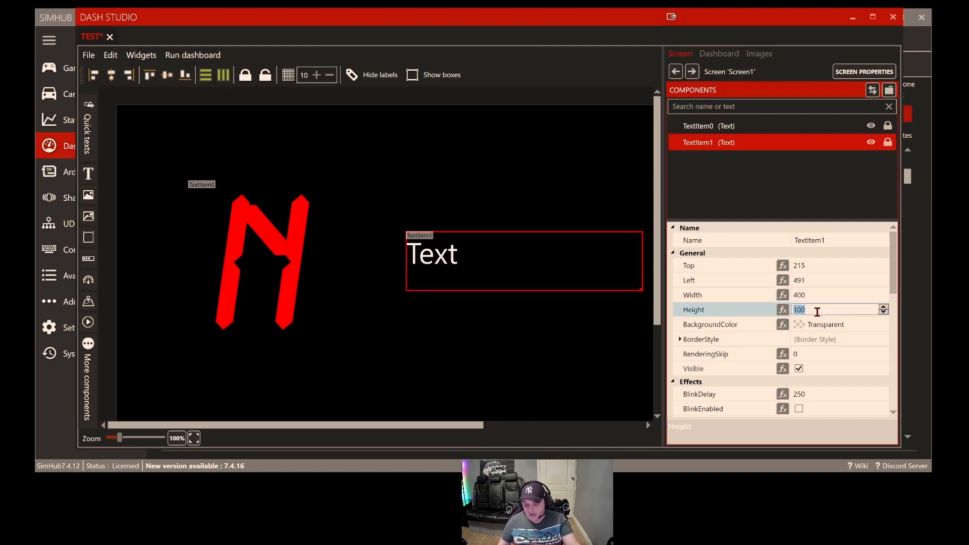
{"action": "type", "text": "200"}
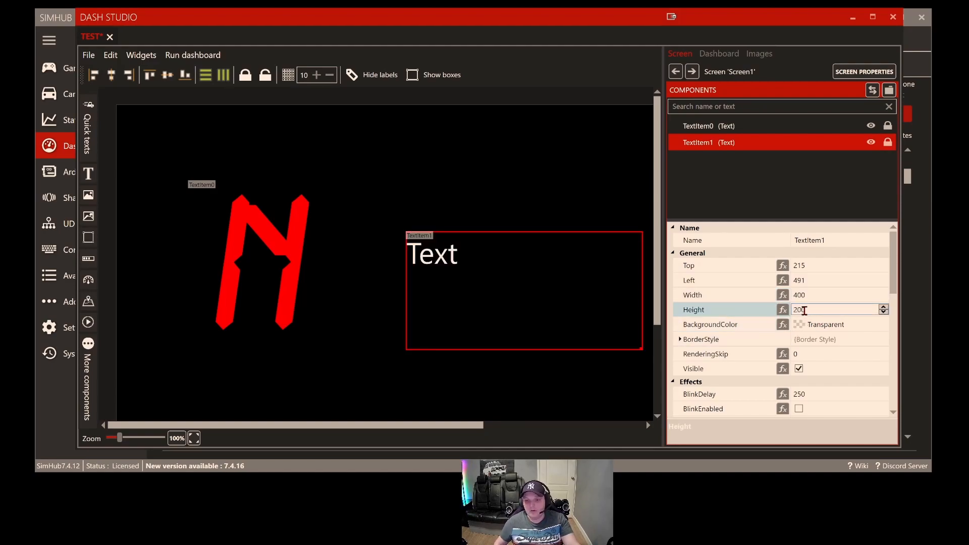
{"action": "left_click_drag", "start_coordinate": [495, 320], "coordinate": [475, 285]}
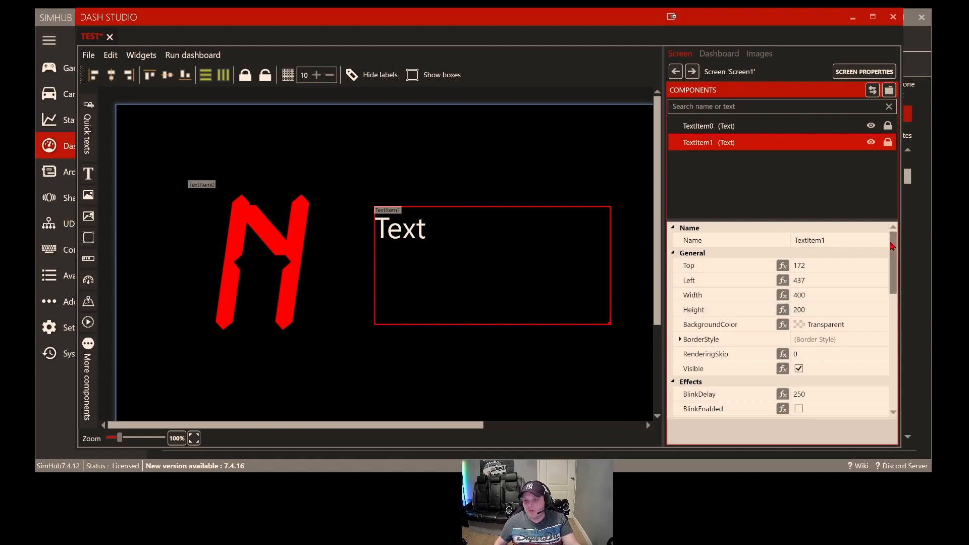
Bind the second component's Text to a computed value using the GameData.SpeedMph property, found by searching for speed.
{"action": "left_click_drag", "start_coordinate": [894, 242], "coordinate": [897, 317]}
{"action": "left_click", "coordinate": [785, 341]}
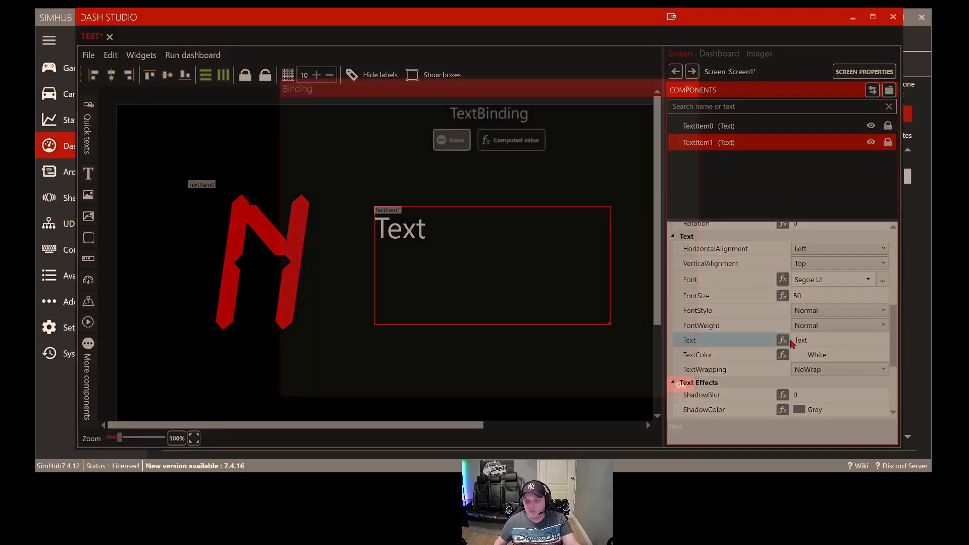
{"action": "left_click", "coordinate": [487, 144]}
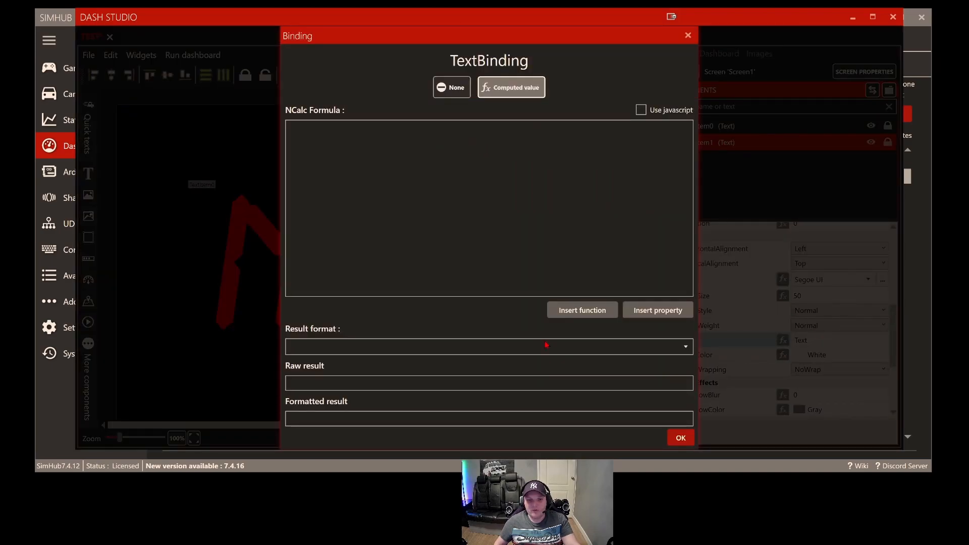
{"action": "left_click", "coordinate": [655, 310]}
{"action": "left_click", "coordinate": [346, 78]}
{"action": "type", "text": "speed"}
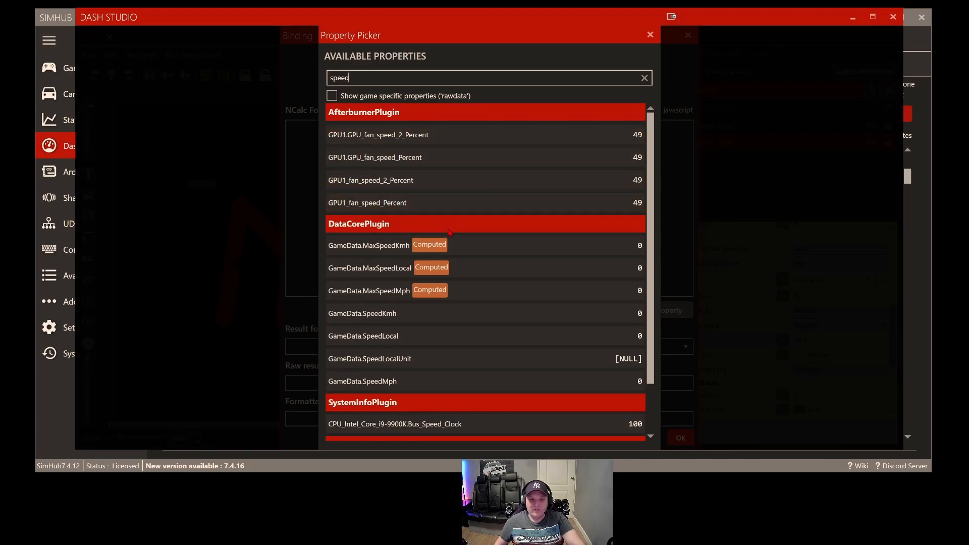
{"action": "scroll", "coordinate": [466, 252], "scroll_direction": "down", "scroll_amount": 2}
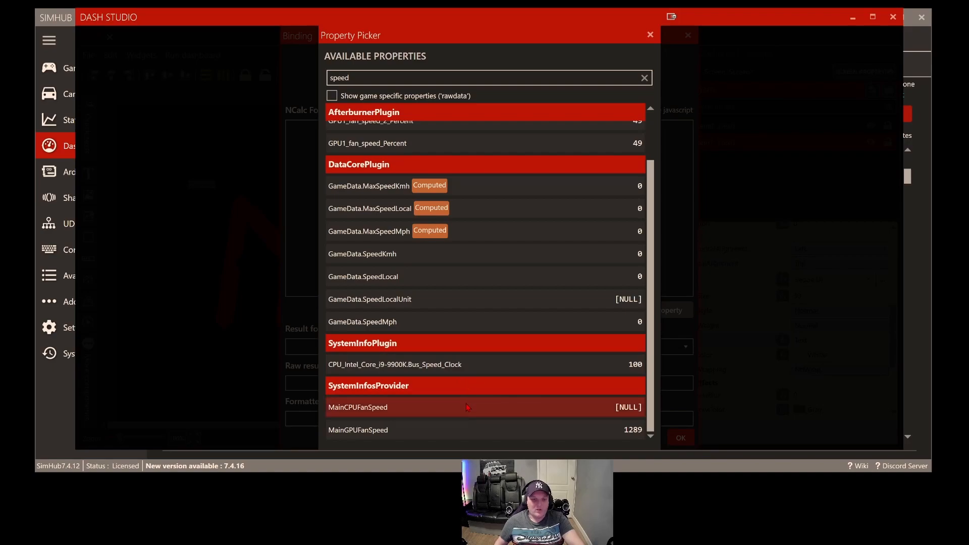
{"action": "scroll", "coordinate": [449, 397], "scroll_direction": "up", "scroll_amount": 2}
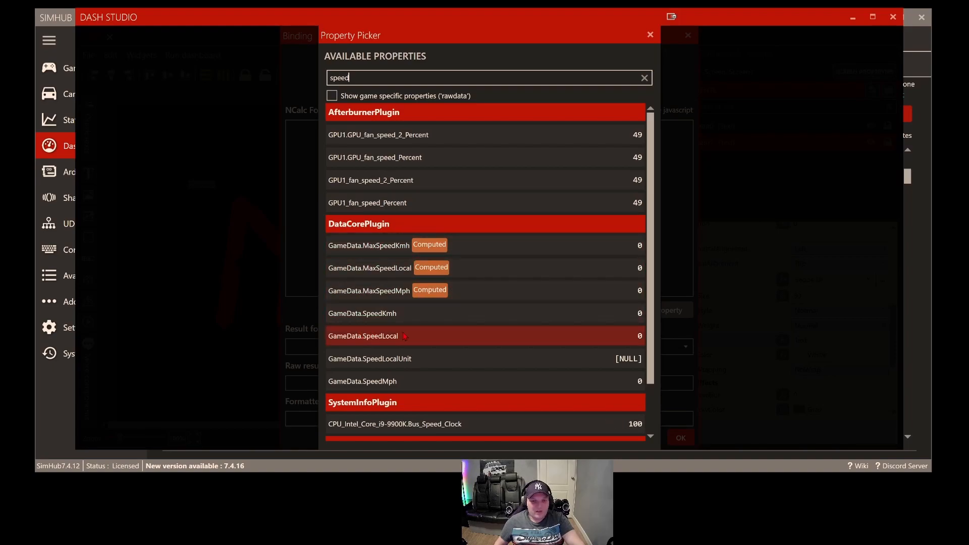
{"action": "double_click", "coordinate": [418, 381]}
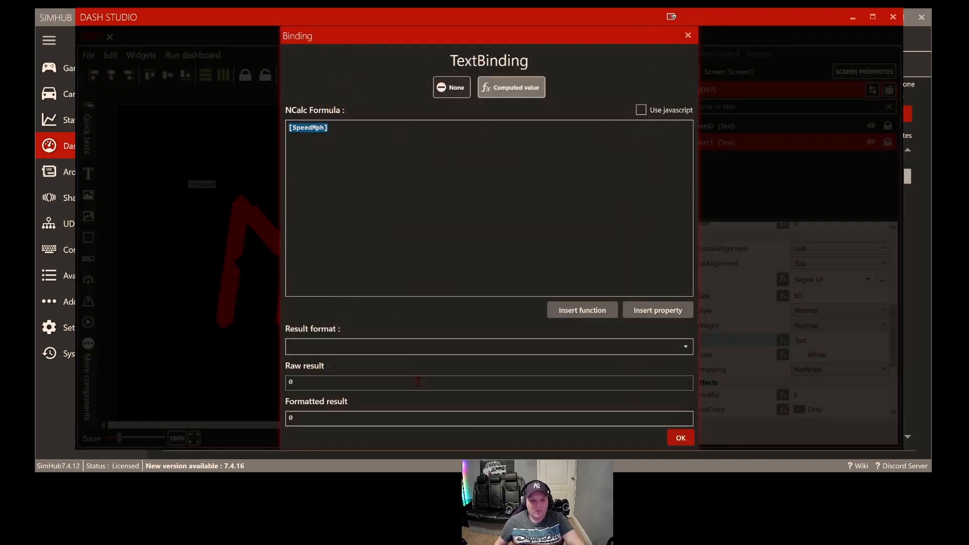
{"action": "left_click", "coordinate": [688, 441]}
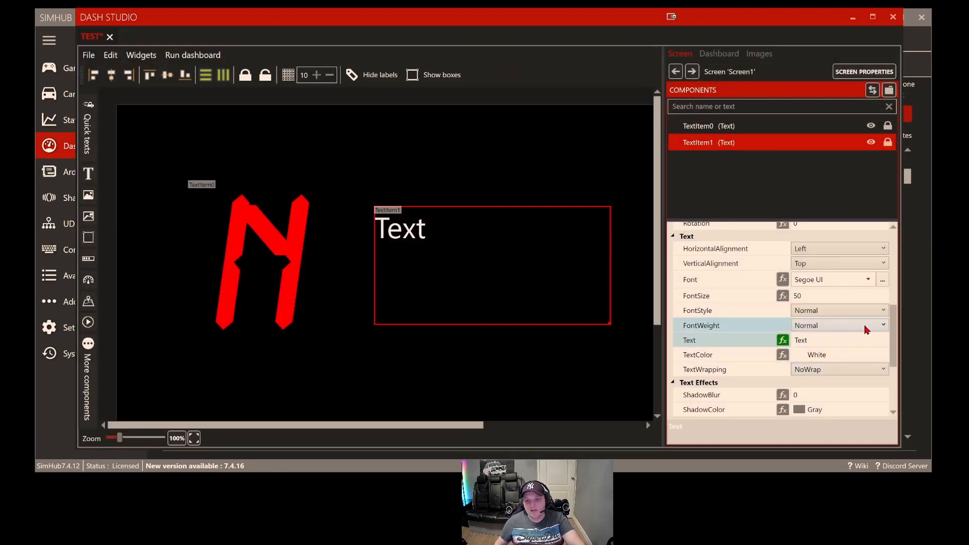
Change the speed component's placeholder text to 0.
{"action": "left_click", "coordinate": [814, 339]}
{"action": "double_click", "coordinate": [814, 339]}
{"action": "type", "text": "0"}
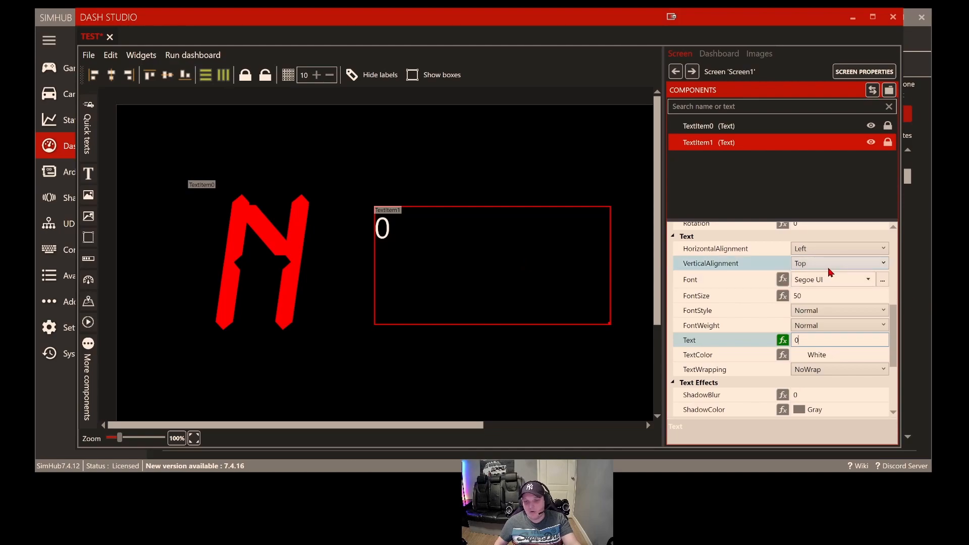
Set the speed text's horizontal alignment to Right and its vertical alignment to Center.
{"action": "left_click", "coordinate": [829, 249]}
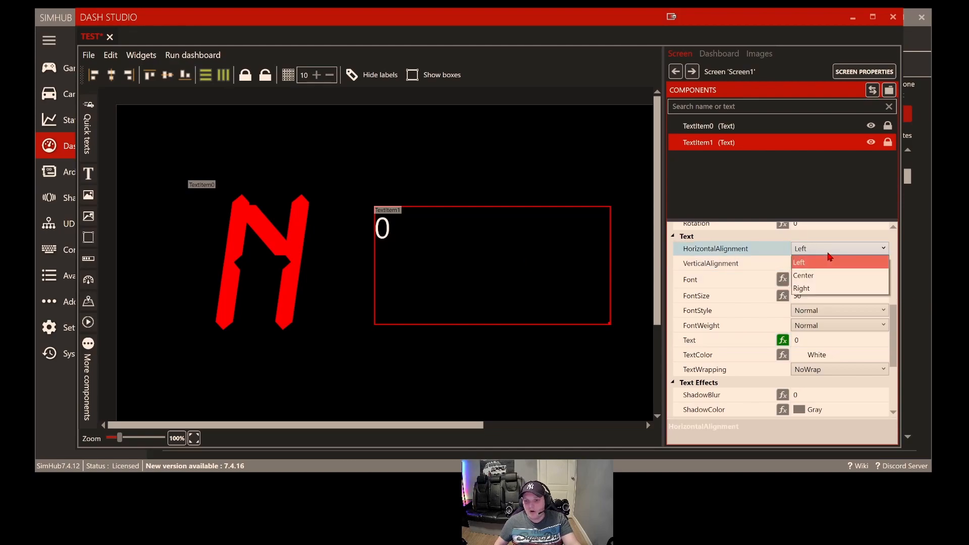
{"action": "left_click", "coordinate": [830, 289]}
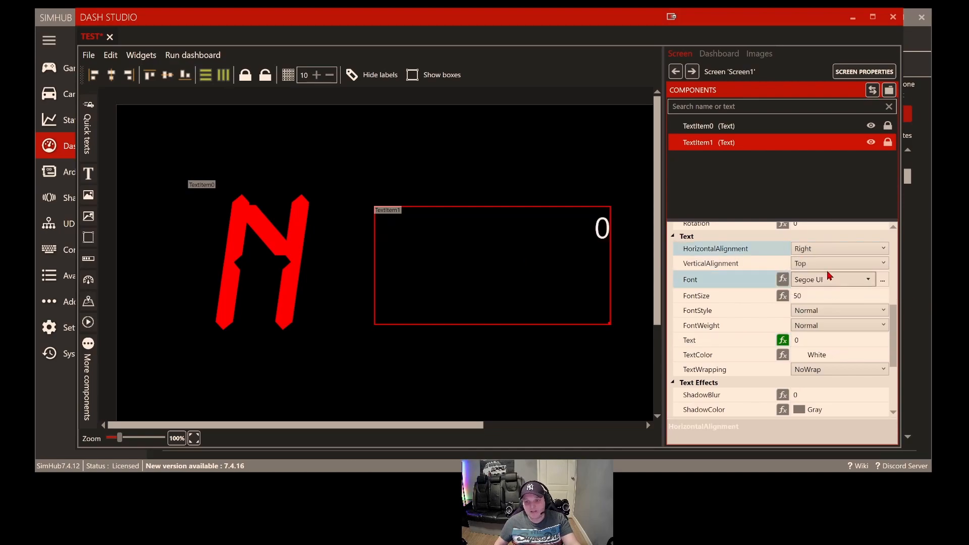
{"action": "left_click", "coordinate": [830, 263]}
{"action": "left_click", "coordinate": [830, 290]}
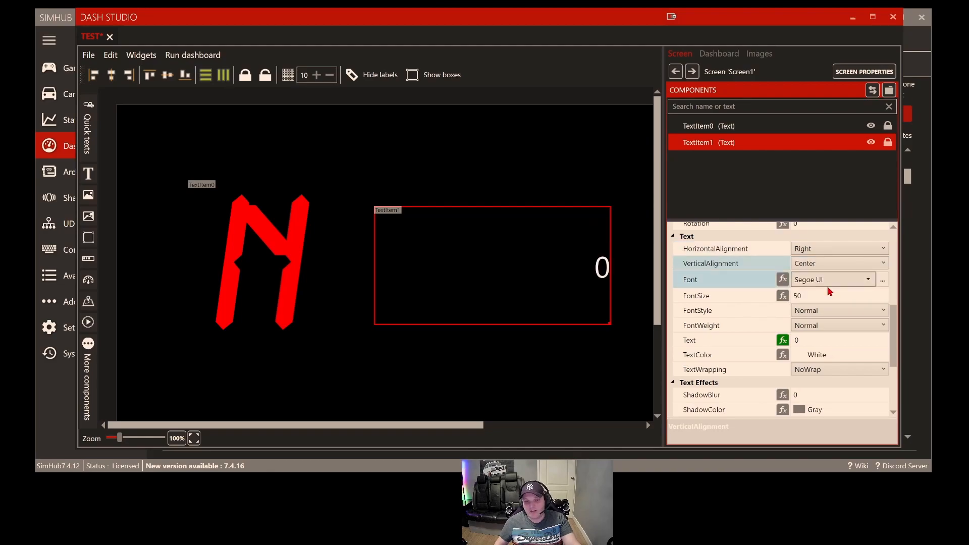
Set the speed text's font size to 200.
{"action": "left_click_drag", "start_coordinate": [895, 328], "coordinate": [894, 333]}
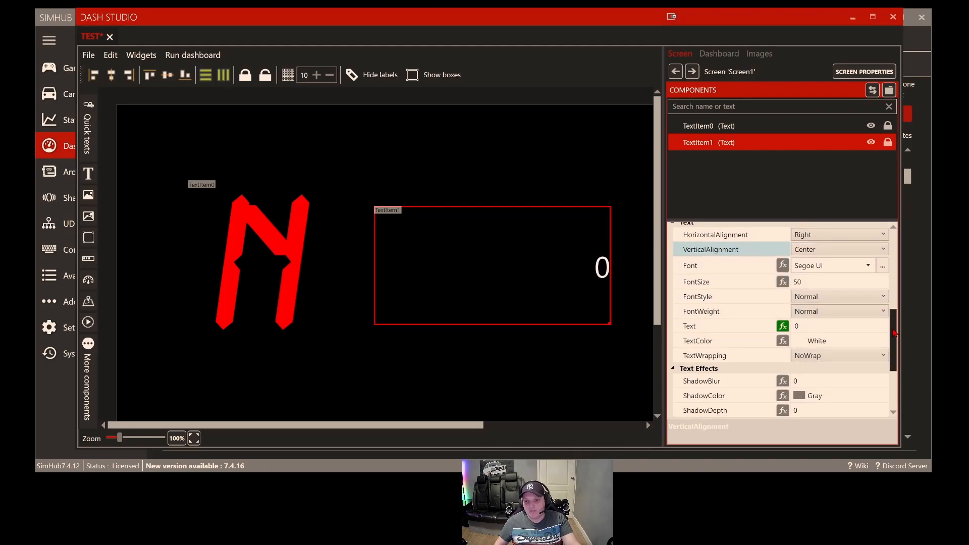
{"action": "left_click", "coordinate": [833, 281]}
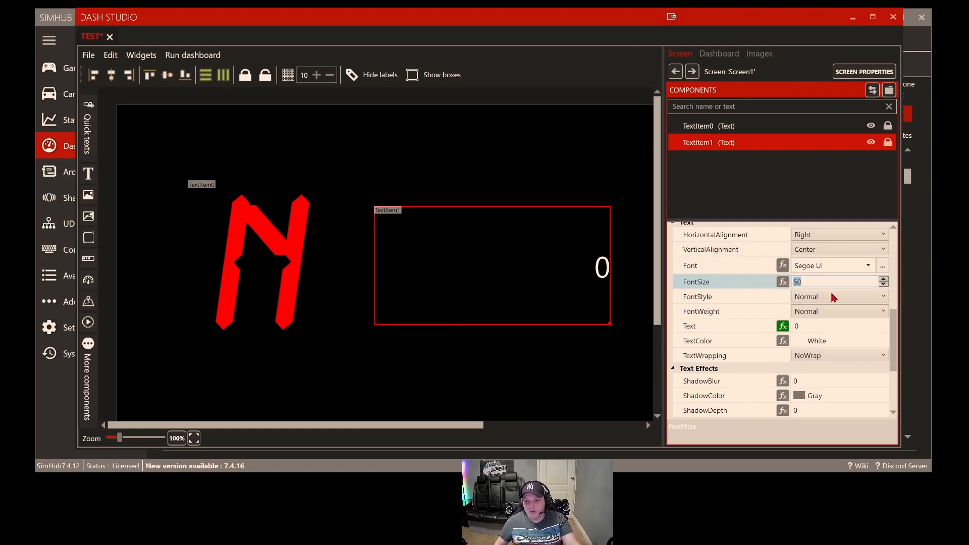
{"action": "type", "text": "200"}
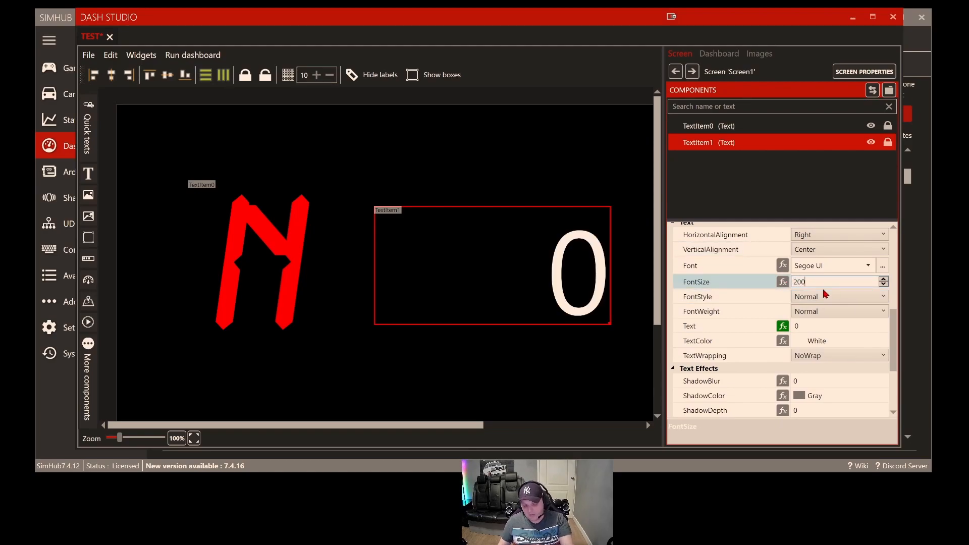
Set the speed text's font size to 240.
{"action": "key", "text": "BackSpace"}
{"action": "key", "text": "BackSpace"}
{"action": "type", "text": "40"}
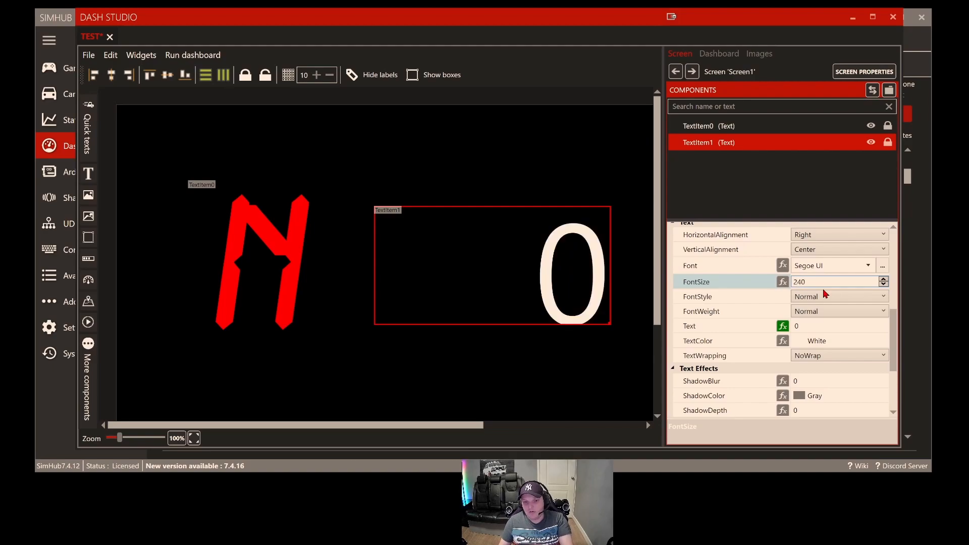
Enlarge the speed component's box to about 446 by 278 and reposition it beside the gear indicator, at about left 418, top 118.
{"action": "left_click_drag", "start_coordinate": [499, 296], "coordinate": [492, 284]}
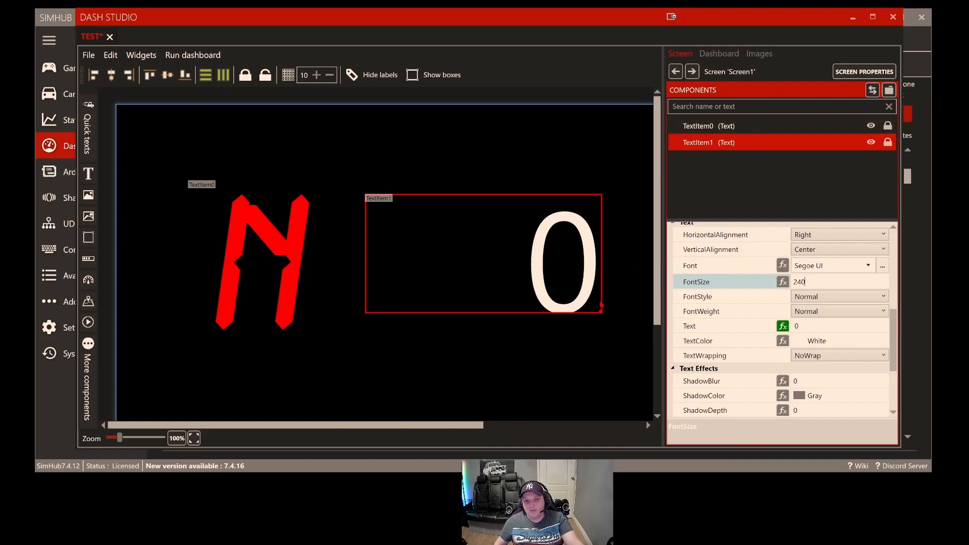
{"action": "left_click_drag", "start_coordinate": [601, 310], "coordinate": [629, 358]}
{"action": "left_click_drag", "start_coordinate": [504, 288], "coordinate": [504, 270]}
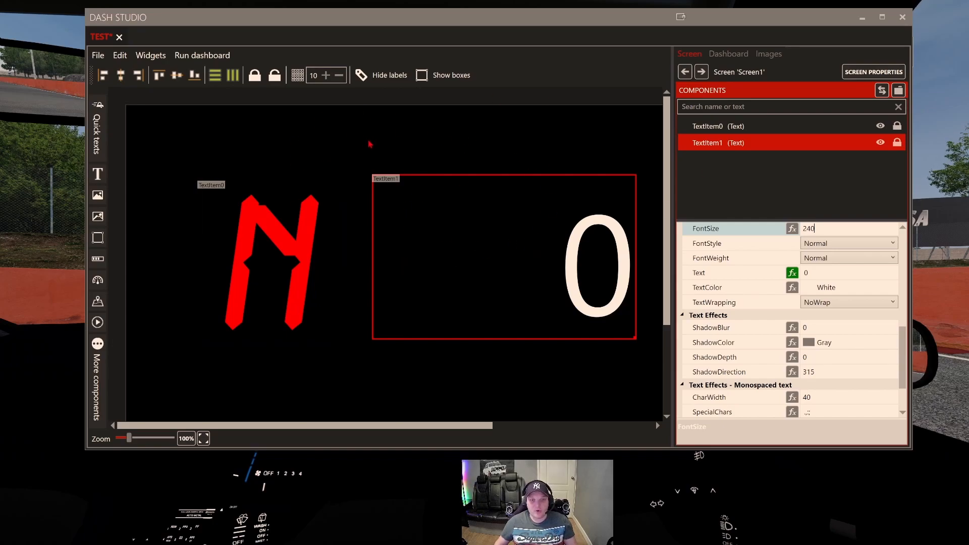
Save the TEST dashboard and switch to the SimHub main window.
{"action": "left_click", "coordinate": [98, 55]}
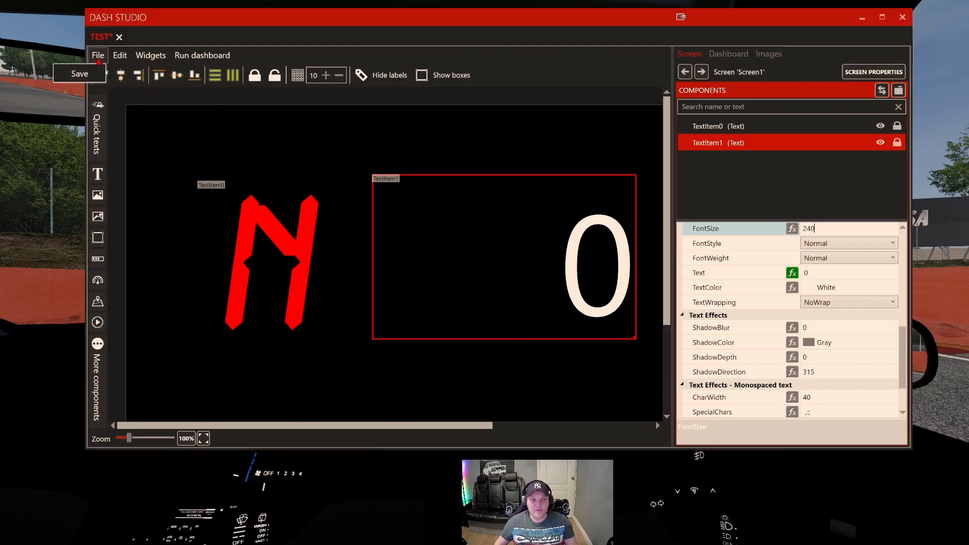
{"action": "left_click", "coordinate": [76, 72]}
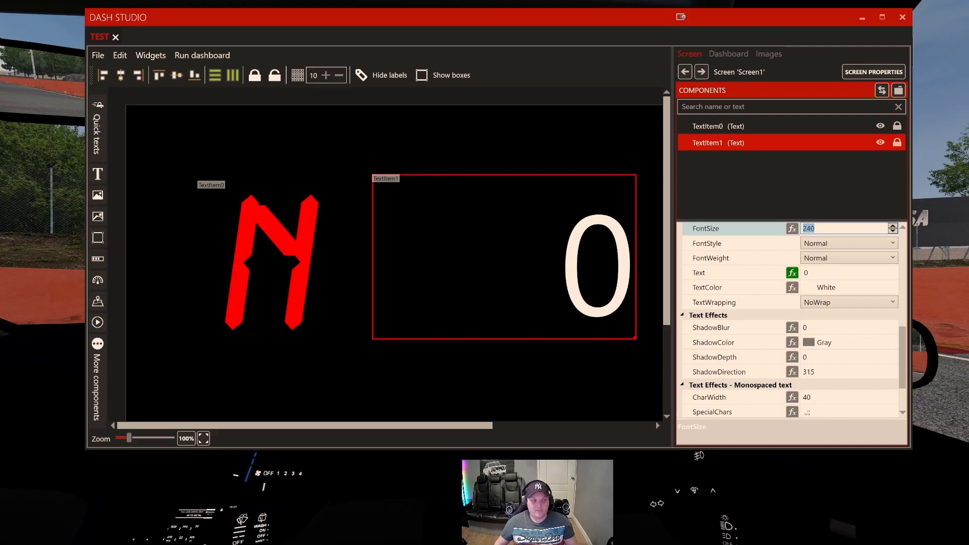
{"action": "key", "text": "alt+Tab"}
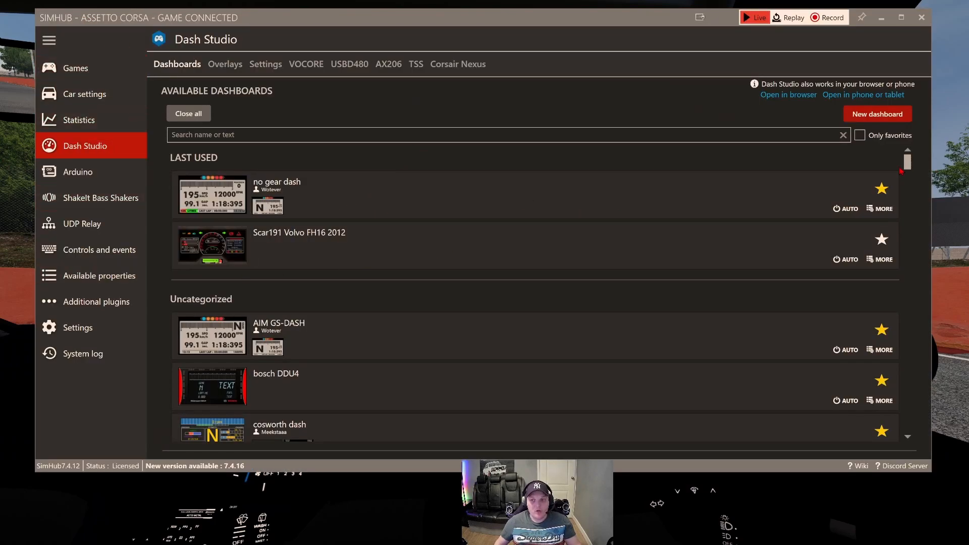
Find TEST in the available dashboards, run it windowed, and place it over the car's instrument cluster in the game.
{"action": "left_click_drag", "start_coordinate": [906, 166], "coordinate": [907, 426]}
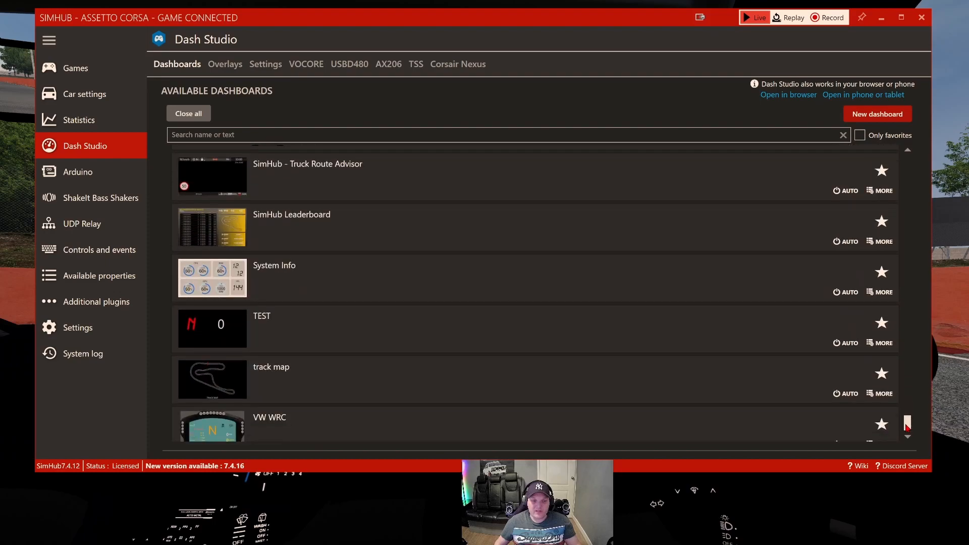
{"action": "left_click", "coordinate": [207, 329]}
{"action": "left_click", "coordinate": [177, 366]}
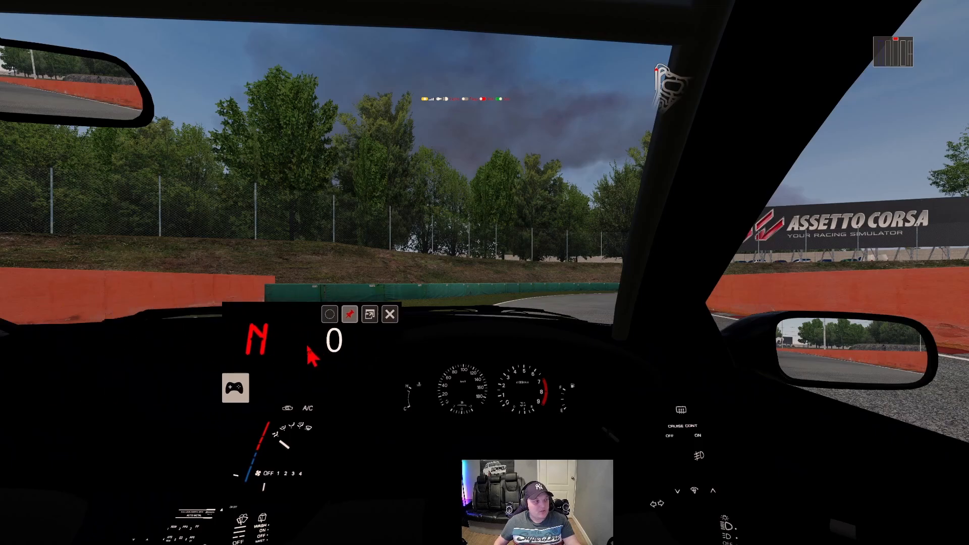
{"action": "left_click_drag", "start_coordinate": [307, 348], "coordinate": [477, 374]}
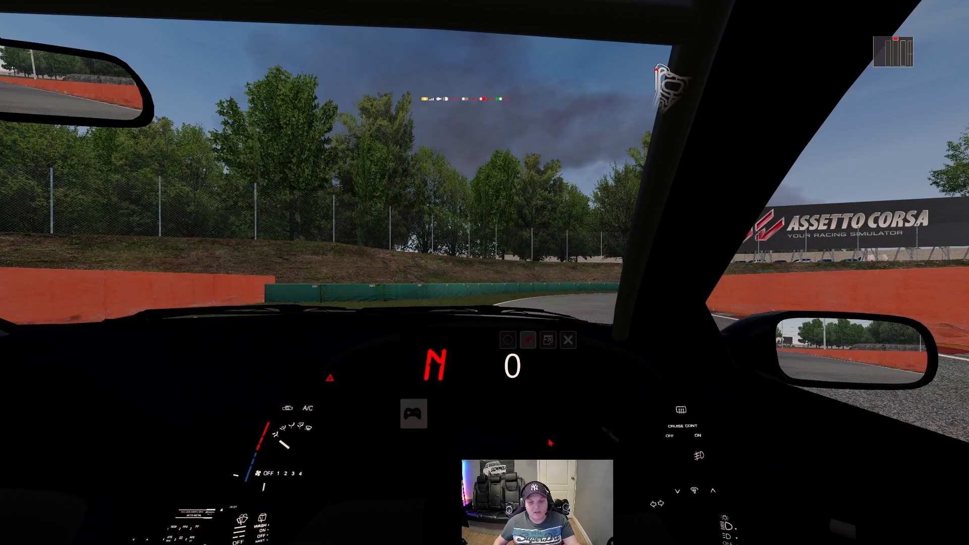
{"action": "mouse_move", "coordinate": [472, 349]}
{"action": "left_mouse_down"}
{"action": "mouse_move", "coordinate": [454, 248]}
{"action": "mouse_move", "coordinate": [481, 307]}
{"action": "mouse_move", "coordinate": [480, 358]}
{"action": "left_mouse_up"}
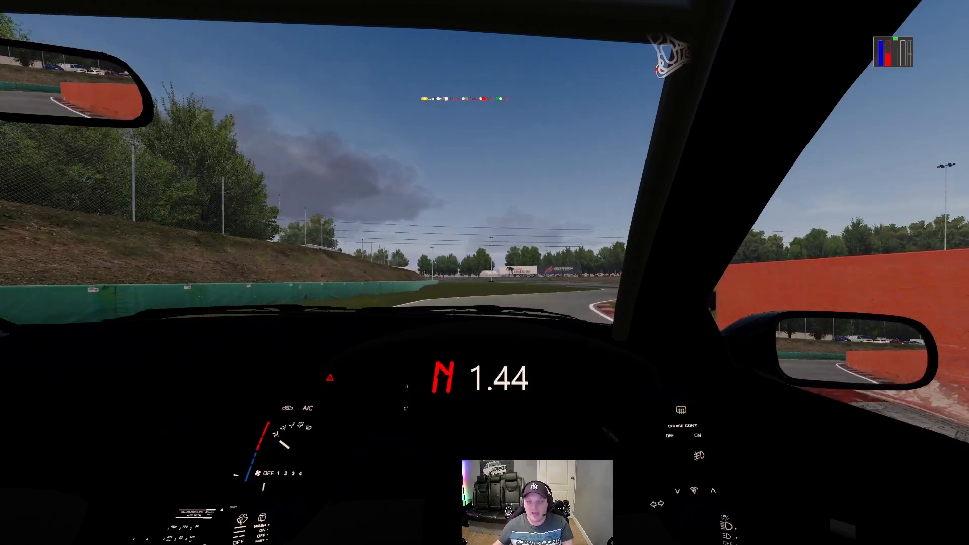
Switch from the game back to SimHub and open the last-used TEST dashboard for editing.
{"action": "key", "text": "alt+Tab"}
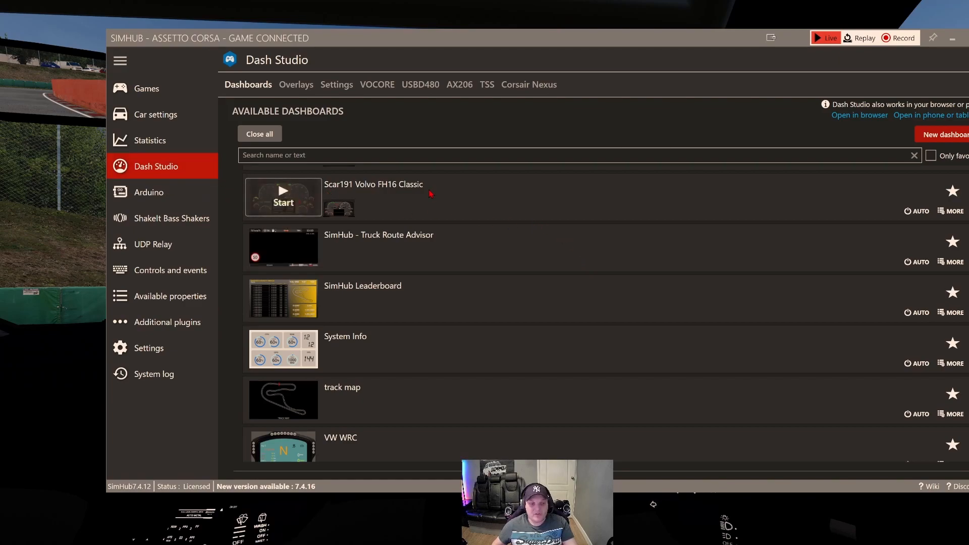
{"action": "scroll", "coordinate": [441, 190], "scroll_direction": "up", "scroll_amount": 7}
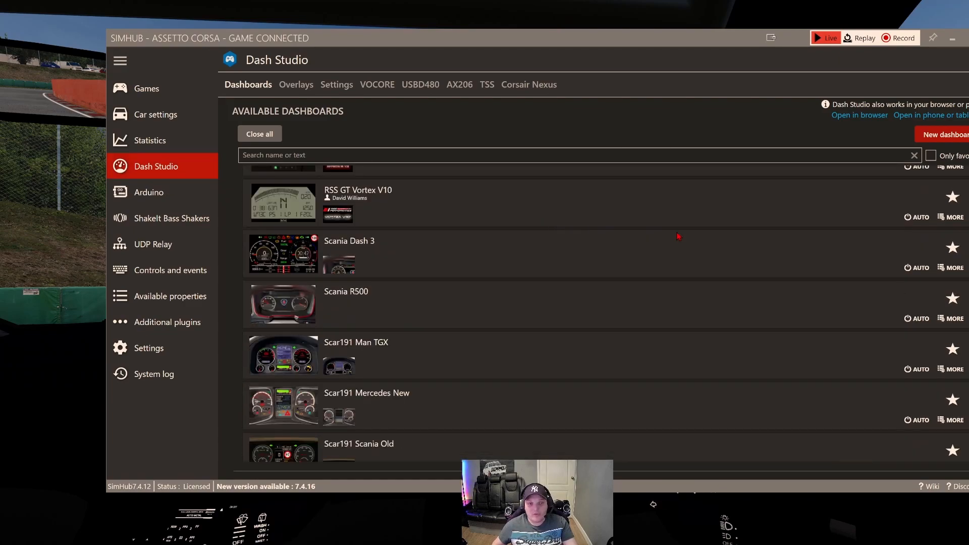
{"action": "scroll", "coordinate": [283, 417], "scroll_direction": "up", "scroll_amount": 15}
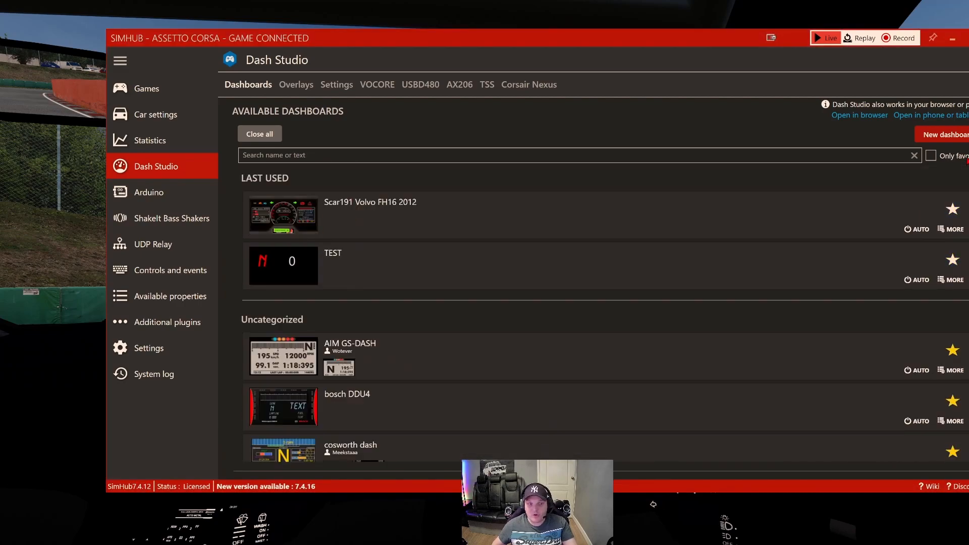
{"action": "left_click", "coordinate": [948, 278]}
{"action": "left_click", "coordinate": [837, 325]}
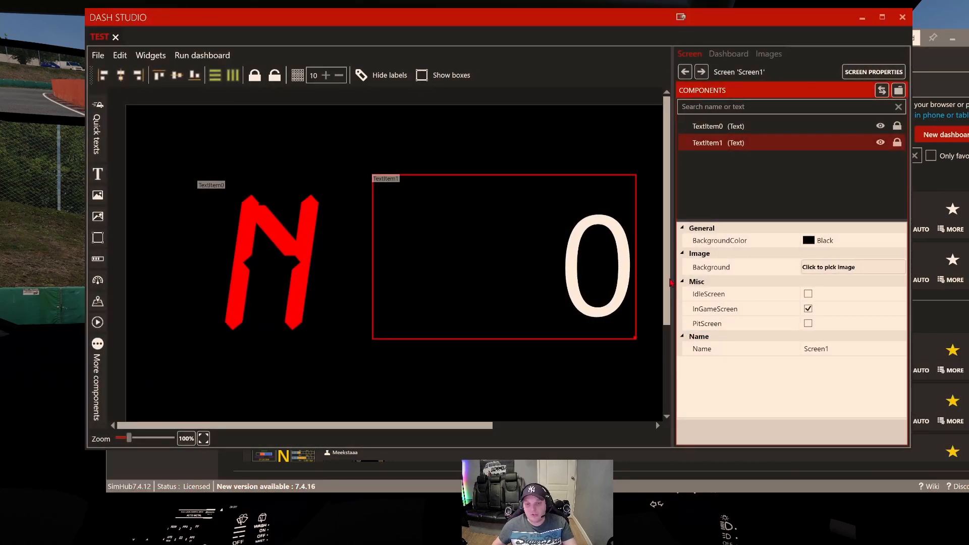
Set the result format of the speed component's Text binding to 0.
{"action": "left_click", "coordinate": [537, 273]}
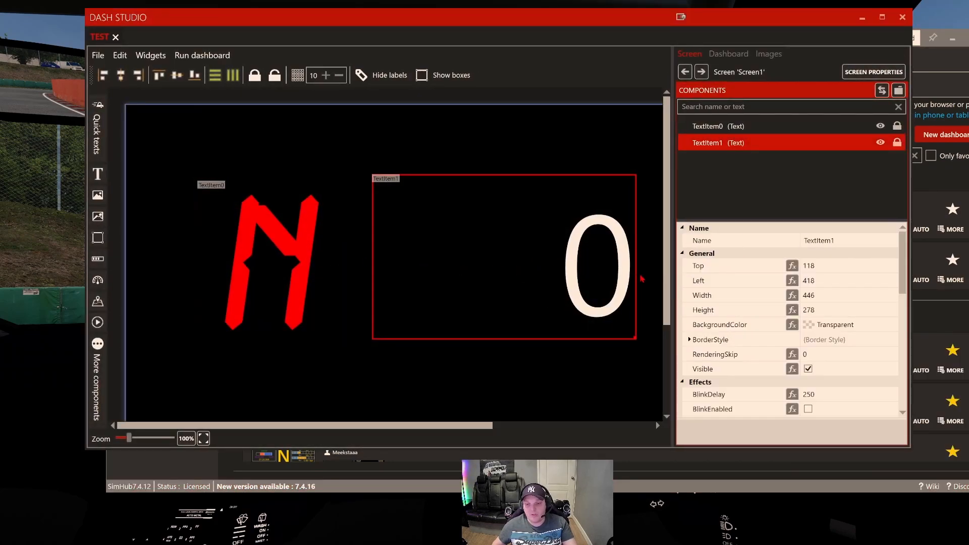
{"action": "scroll", "coordinate": [830, 283], "scroll_direction": "down", "scroll_amount": 3}
{"action": "scroll", "coordinate": [831, 285], "scroll_direction": "down", "scroll_amount": 3}
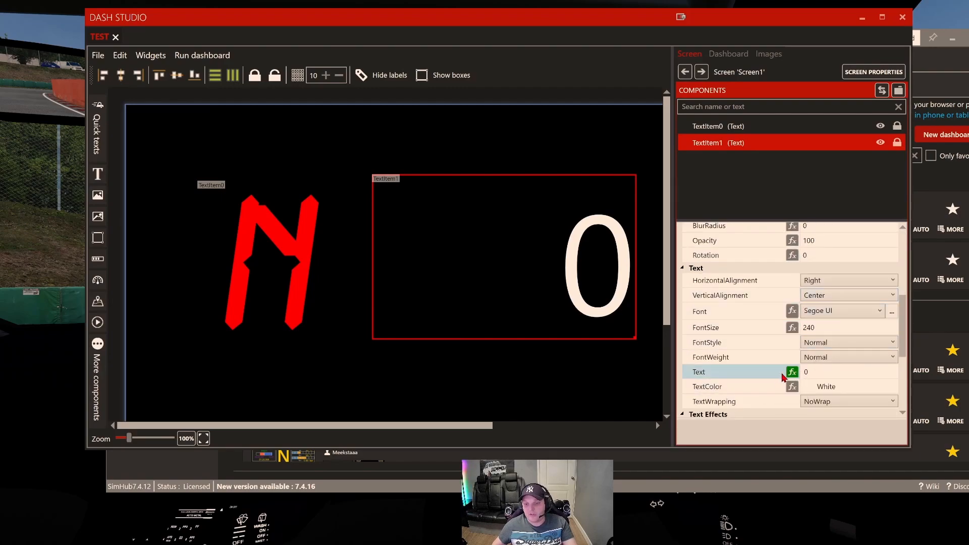
{"action": "left_click", "coordinate": [790, 376]}
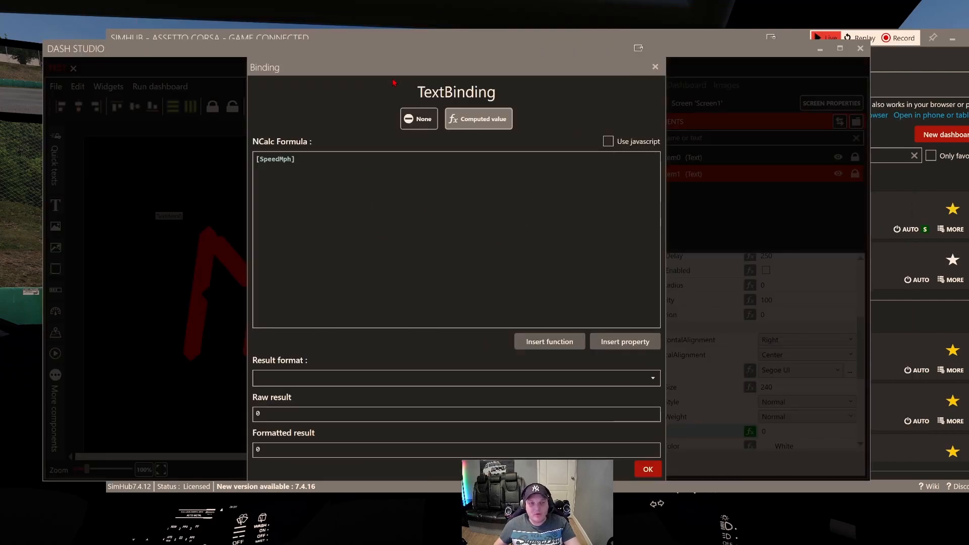
{"action": "left_click", "coordinate": [367, 62]}
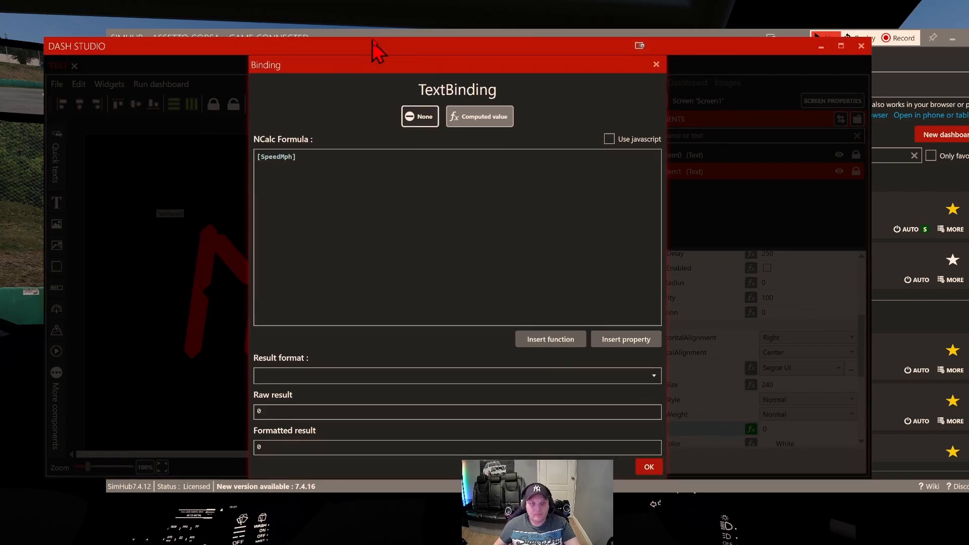
{"action": "left_click_drag", "start_coordinate": [372, 46], "coordinate": [375, 6]}
{"action": "left_click", "coordinate": [356, 344]}
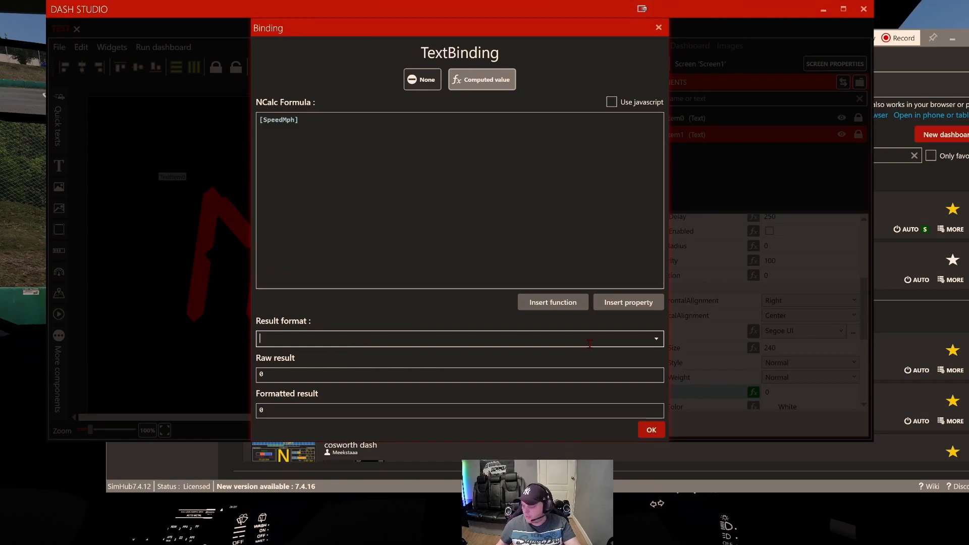
{"action": "type", "text": "0"}
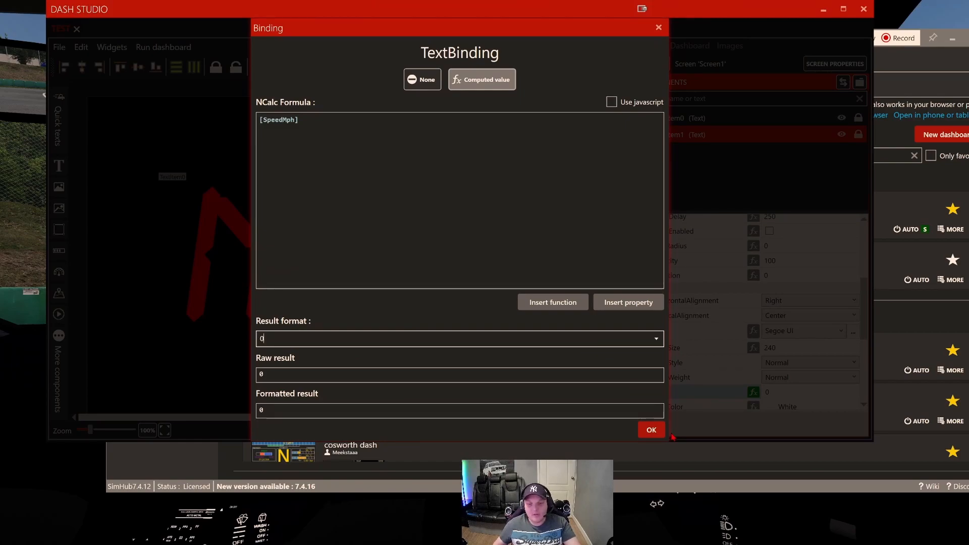
{"action": "left_click", "coordinate": [651, 429]}
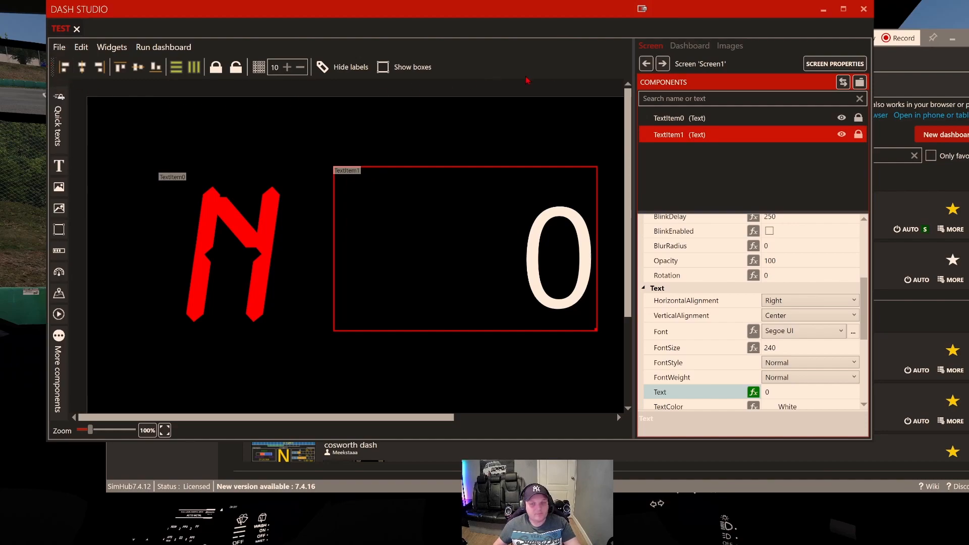
Close the dashboard editor, run TEST windowed again, and move its window over the in-game gauges.
{"action": "left_click", "coordinate": [863, 9]}
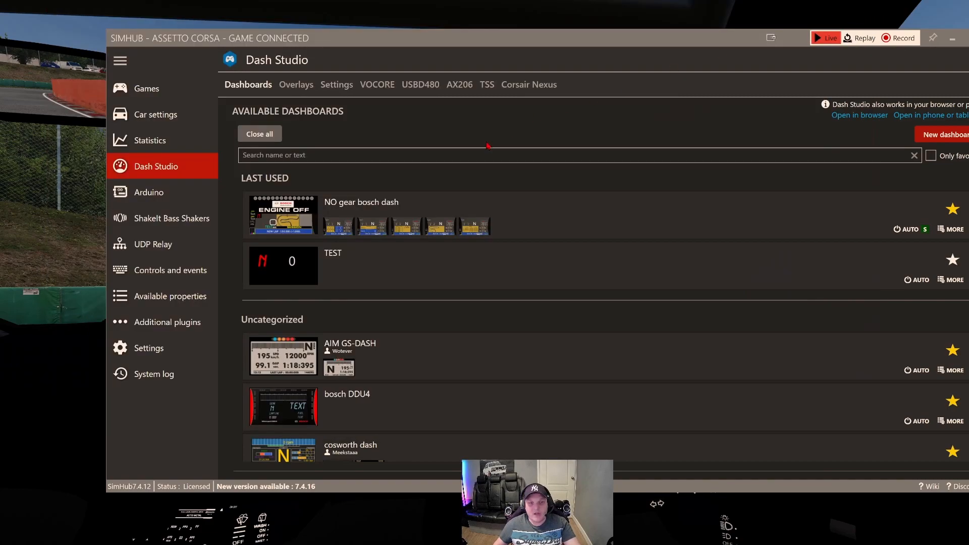
{"action": "left_click", "coordinate": [289, 263]}
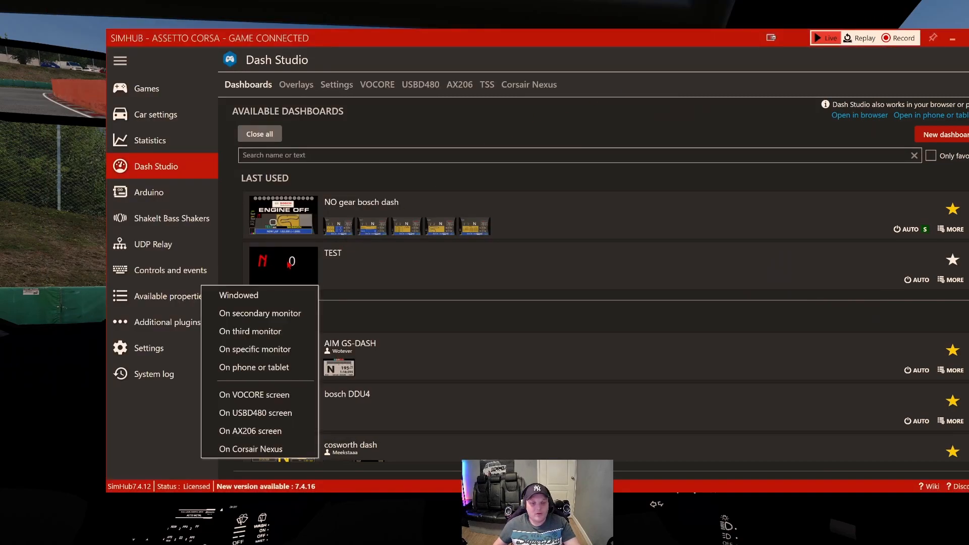
{"action": "left_click", "coordinate": [251, 300]}
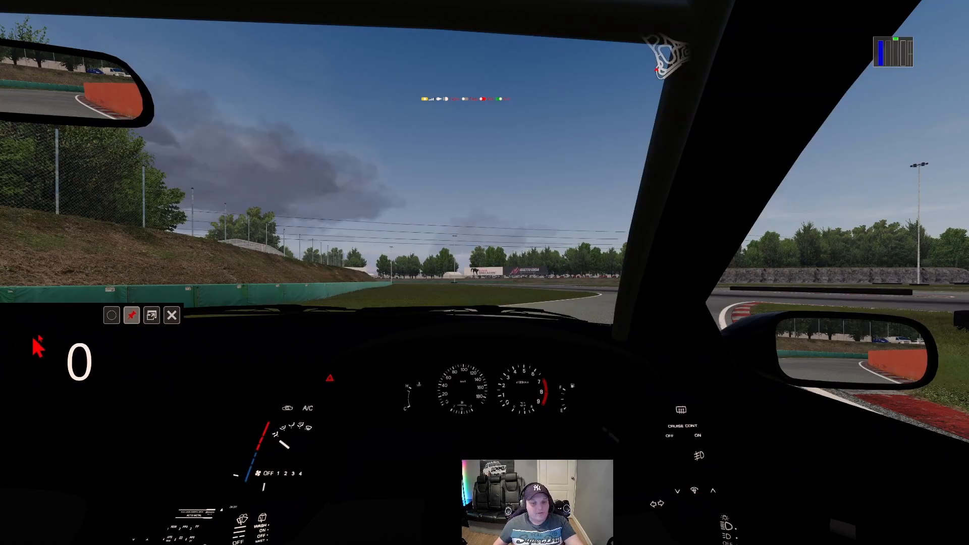
{"action": "left_click_drag", "start_coordinate": [392, 357], "coordinate": [450, 362]}
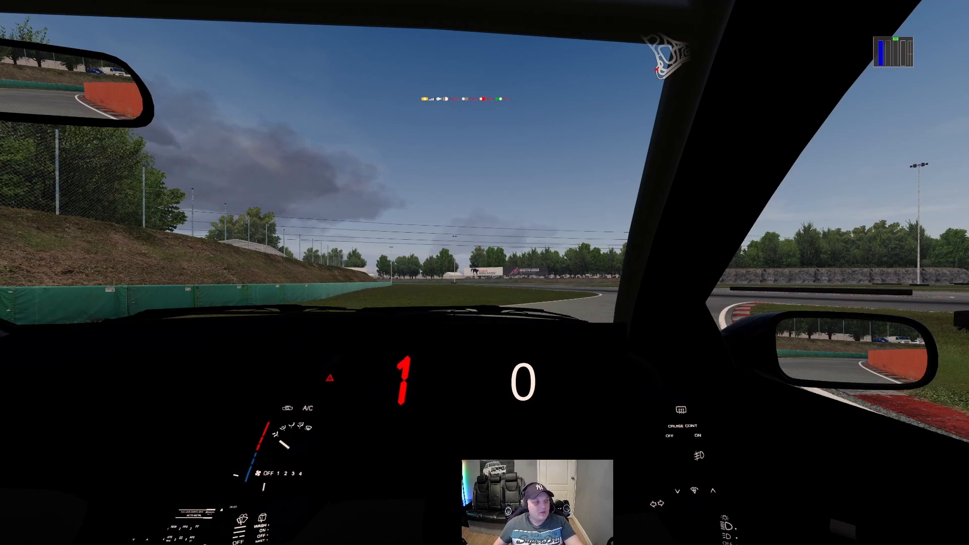